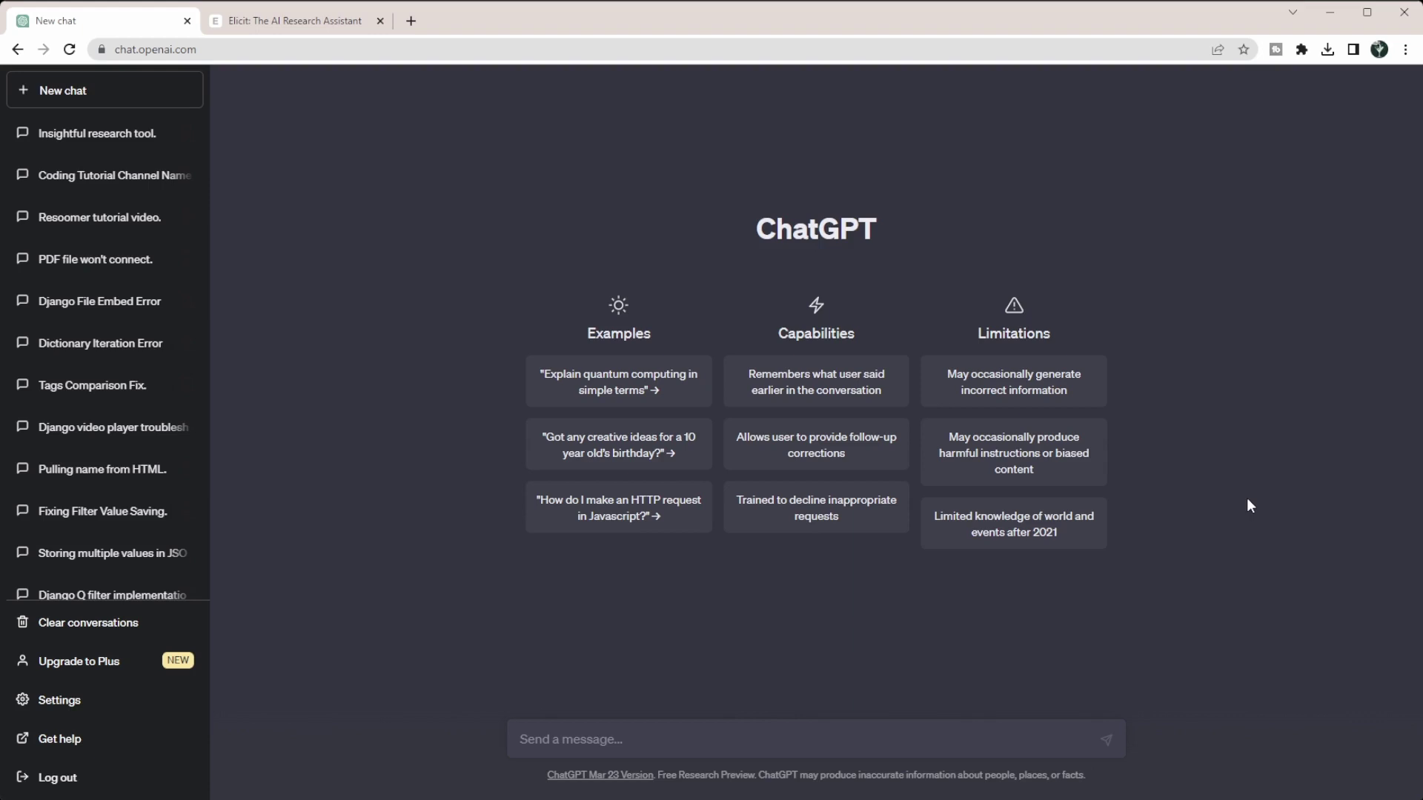
After glancing at Elicit, ask ChatGPT for the ten most important steroid ion-mobility articles
left_click(261, 21)
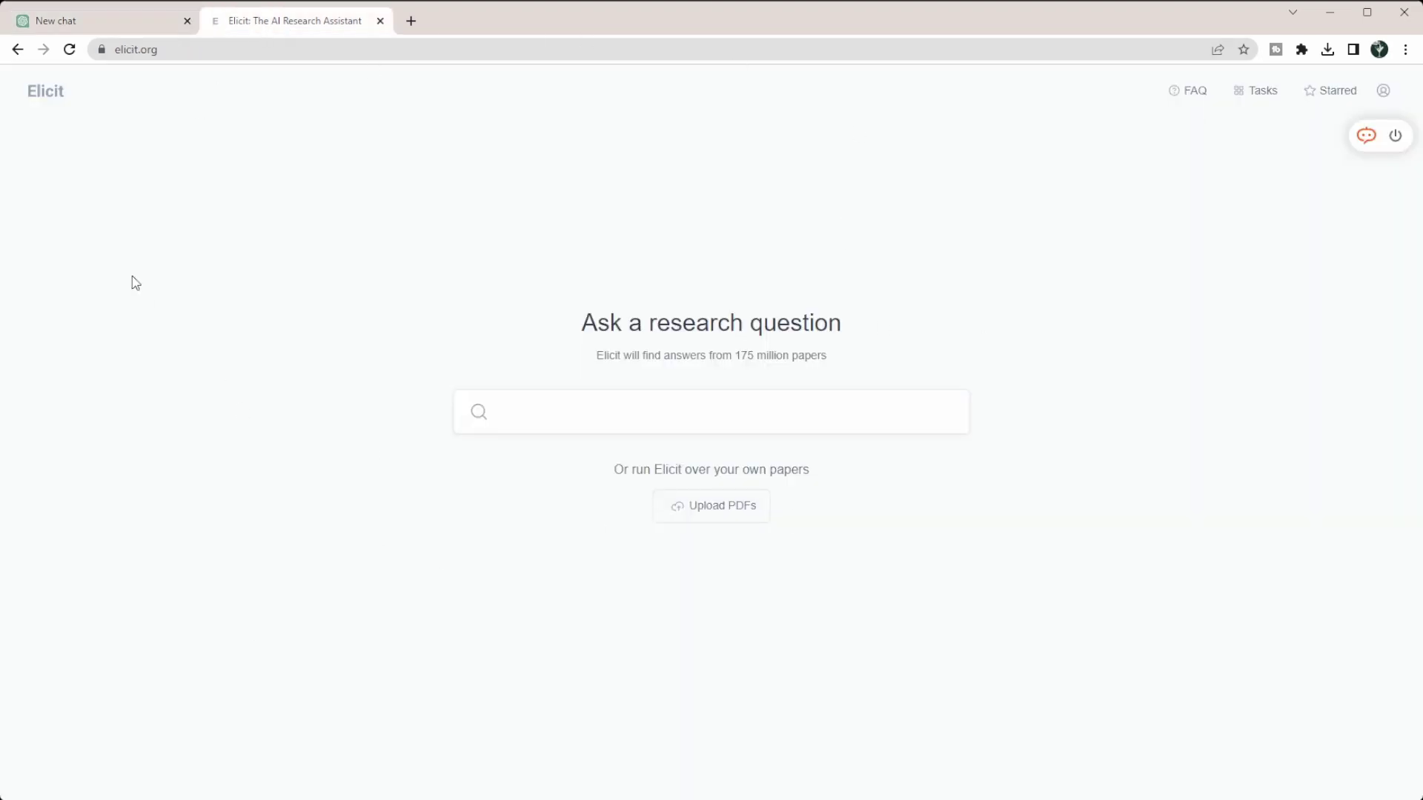
left_click(106, 12)
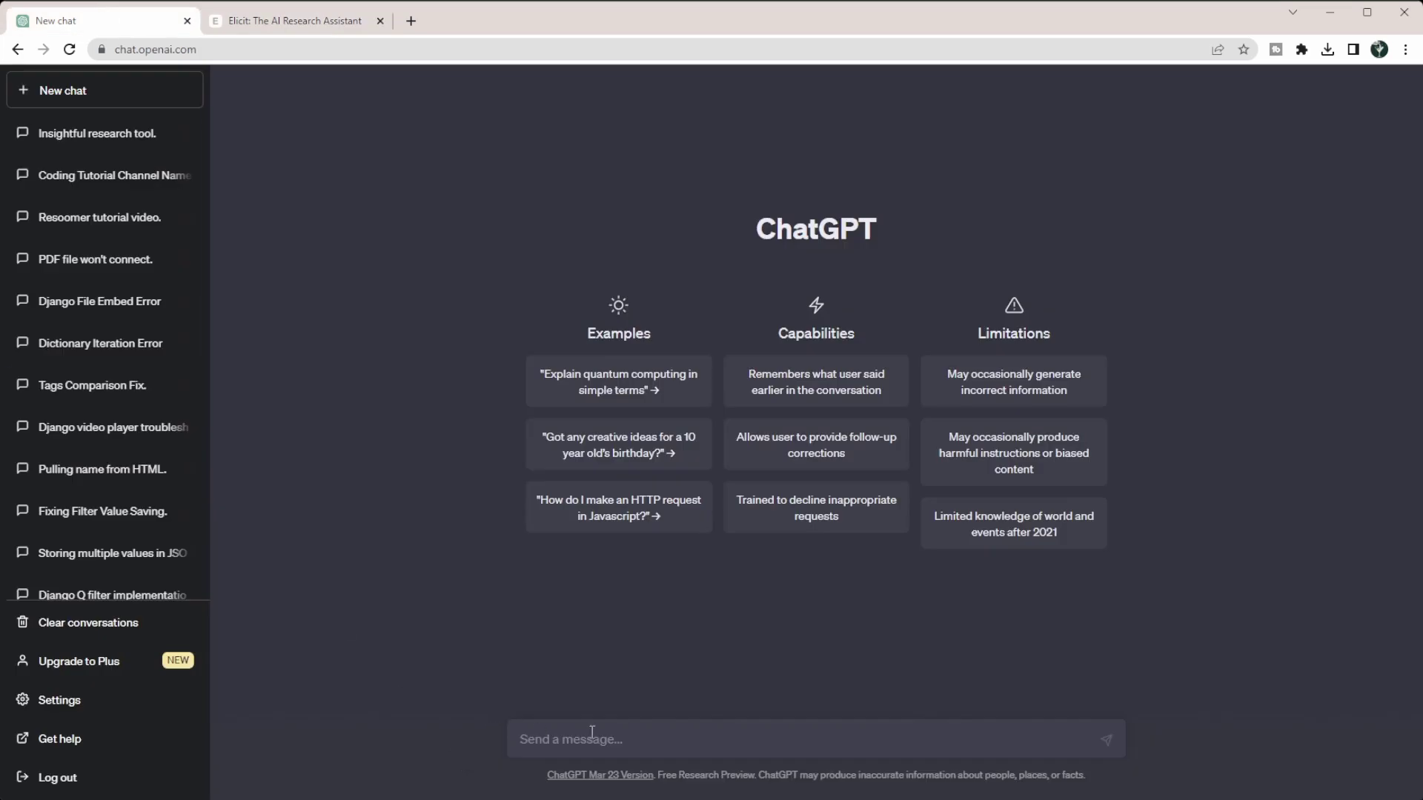
type("Can you find")
type(" me the 10 m")
type("ost ")
type("important resear")
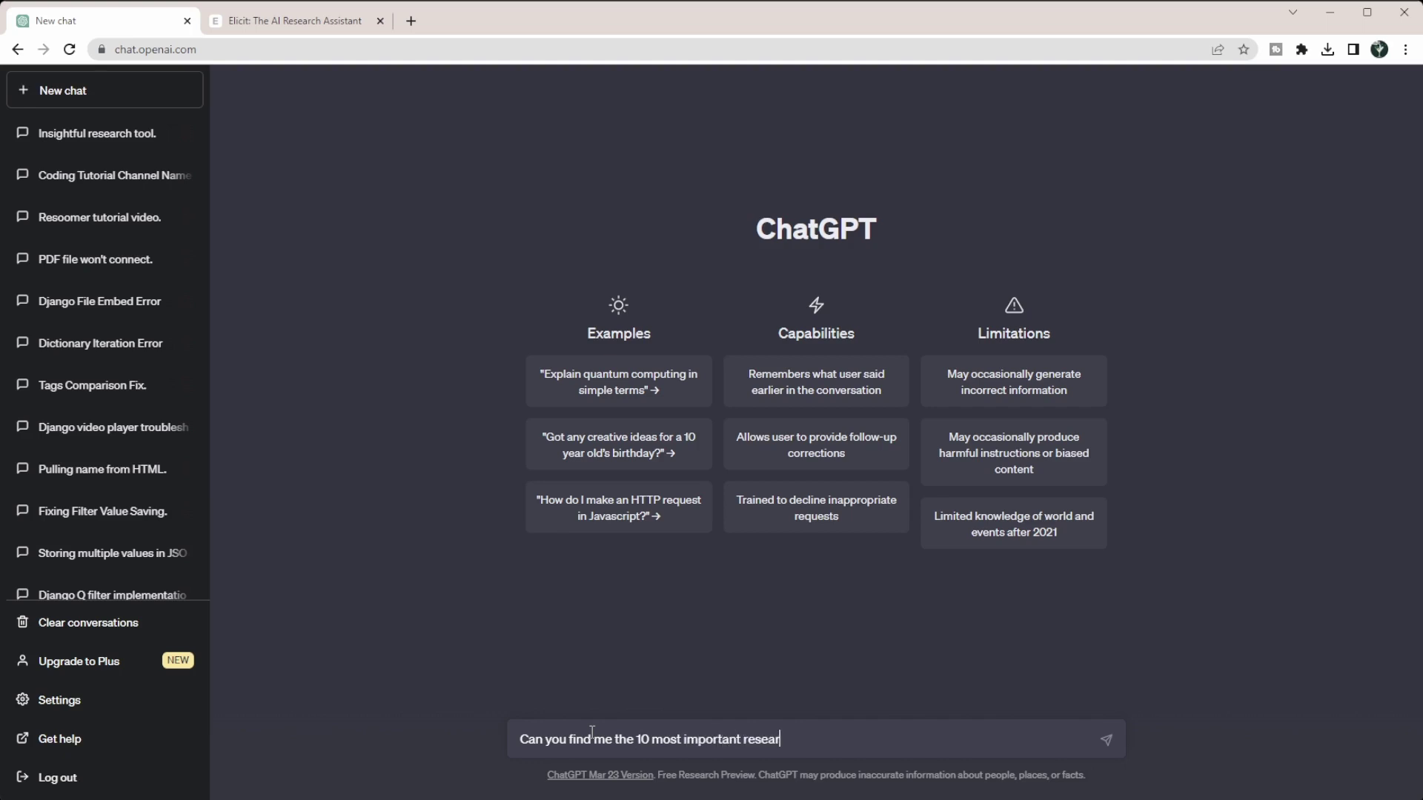
type("ch articles that ")
type("I need to read on")
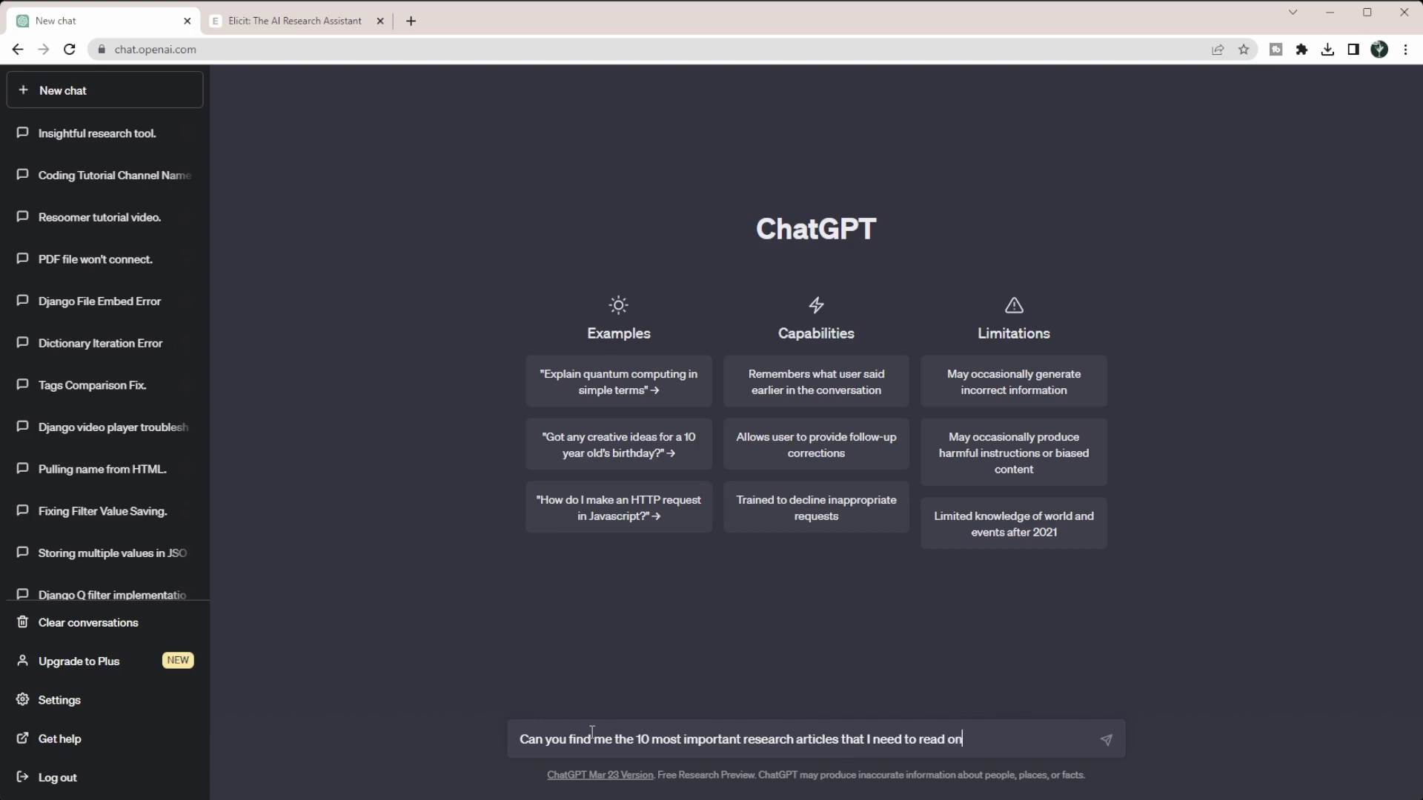
type(" steriod anal")
type("ysis by ion m")
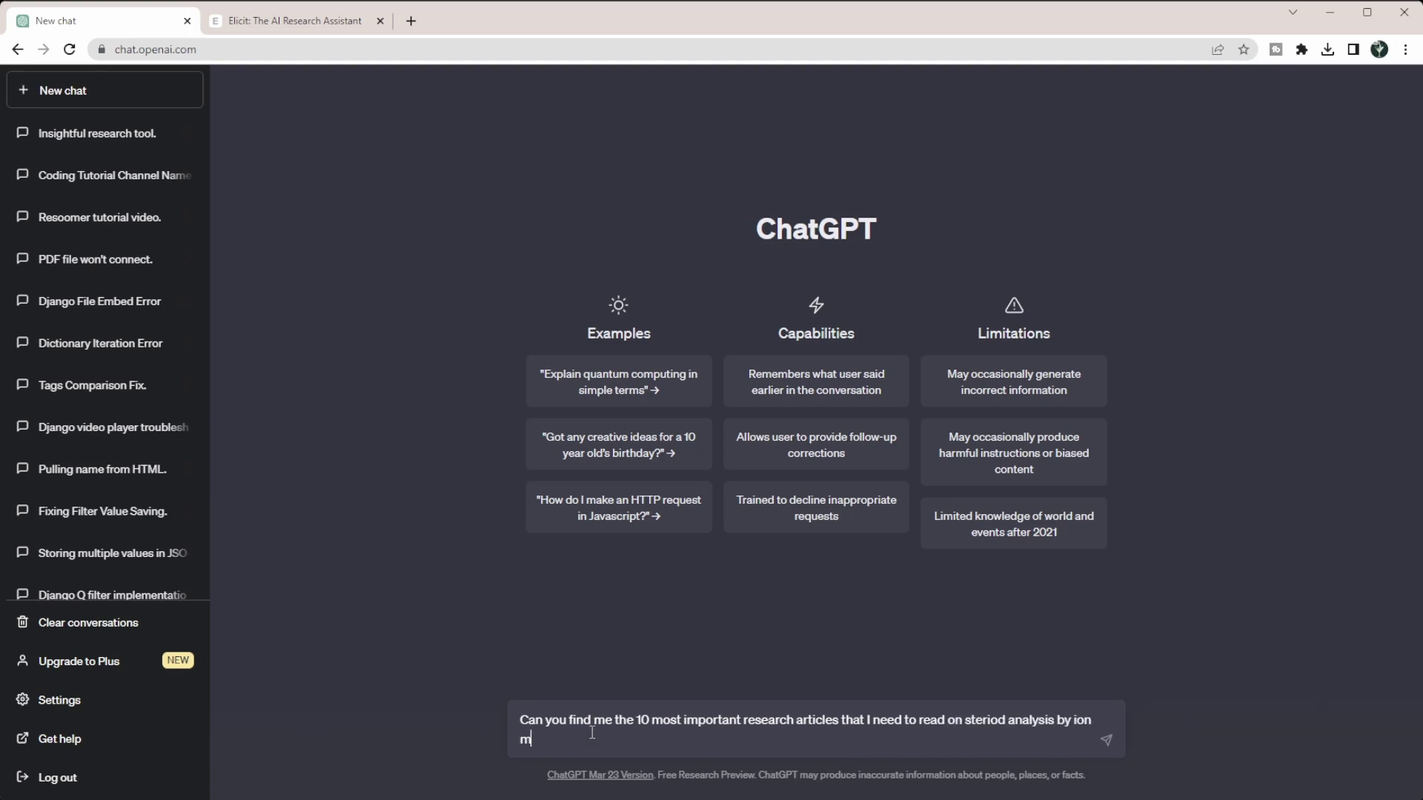
type("obility?")
key("Return")
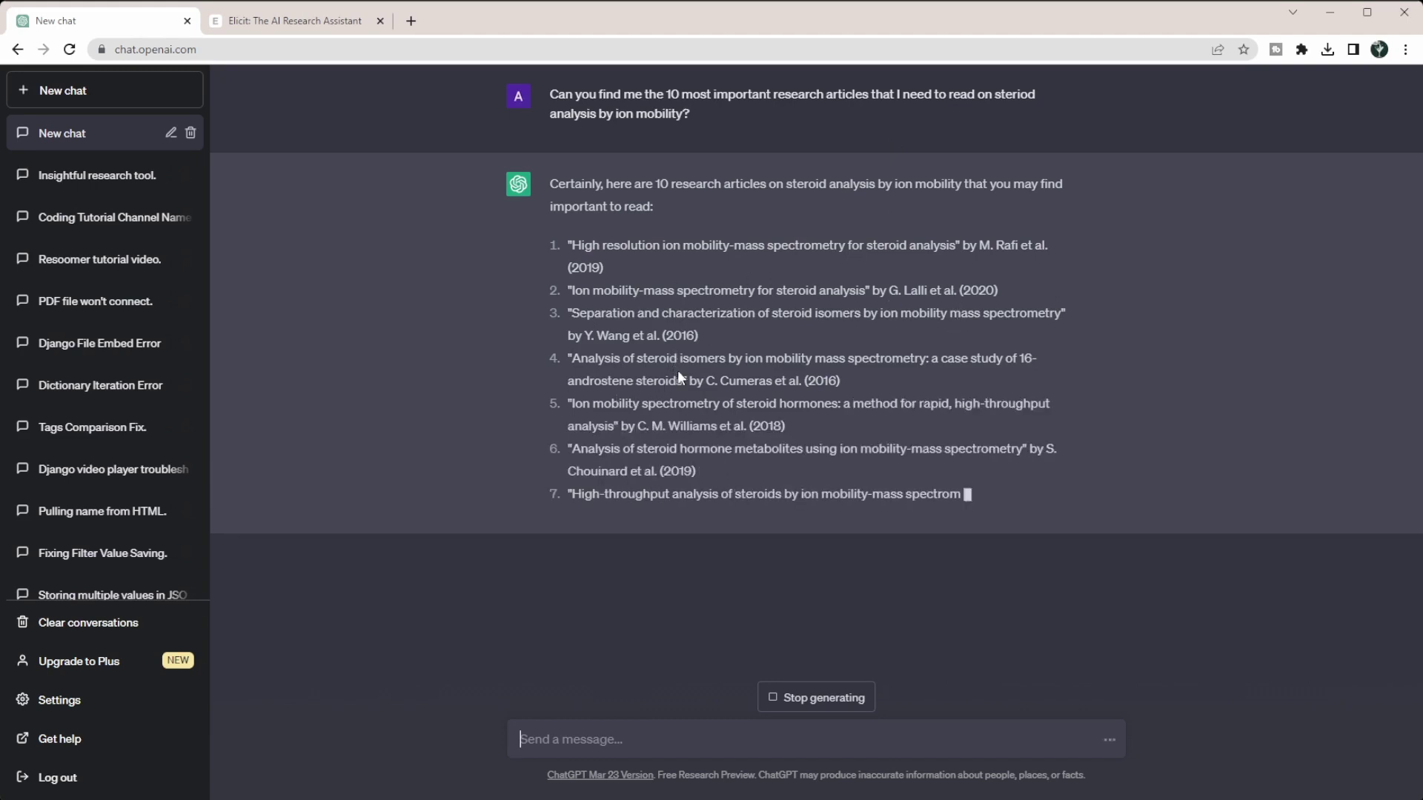
Select article 6's title in ChatGPT's ten-article list, after marking article 4's title and article 6's author
left_click_drag(683, 381, 572, 359)
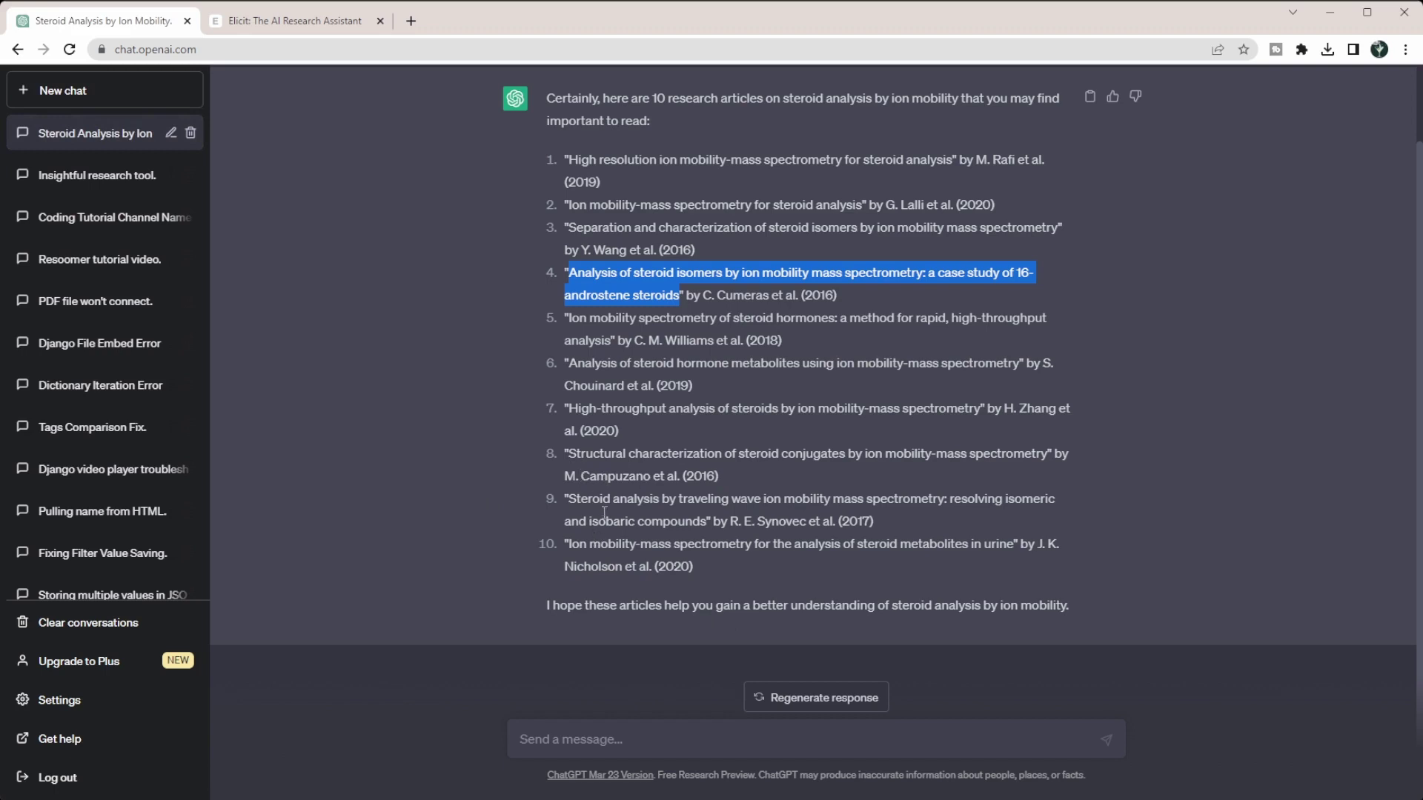
left_click_drag(580, 476, 616, 476)
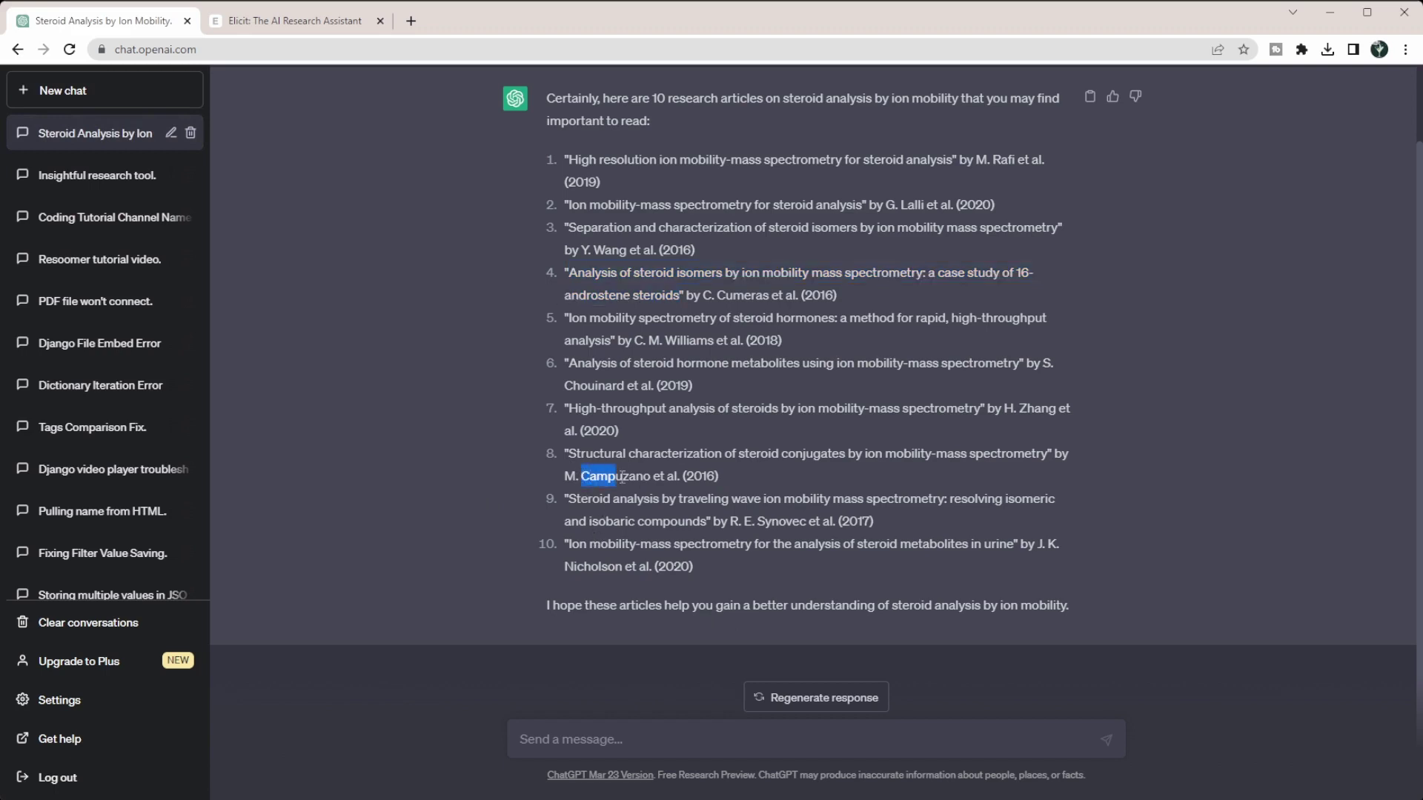
left_click(561, 387)
left_click_drag(565, 386, 636, 386)
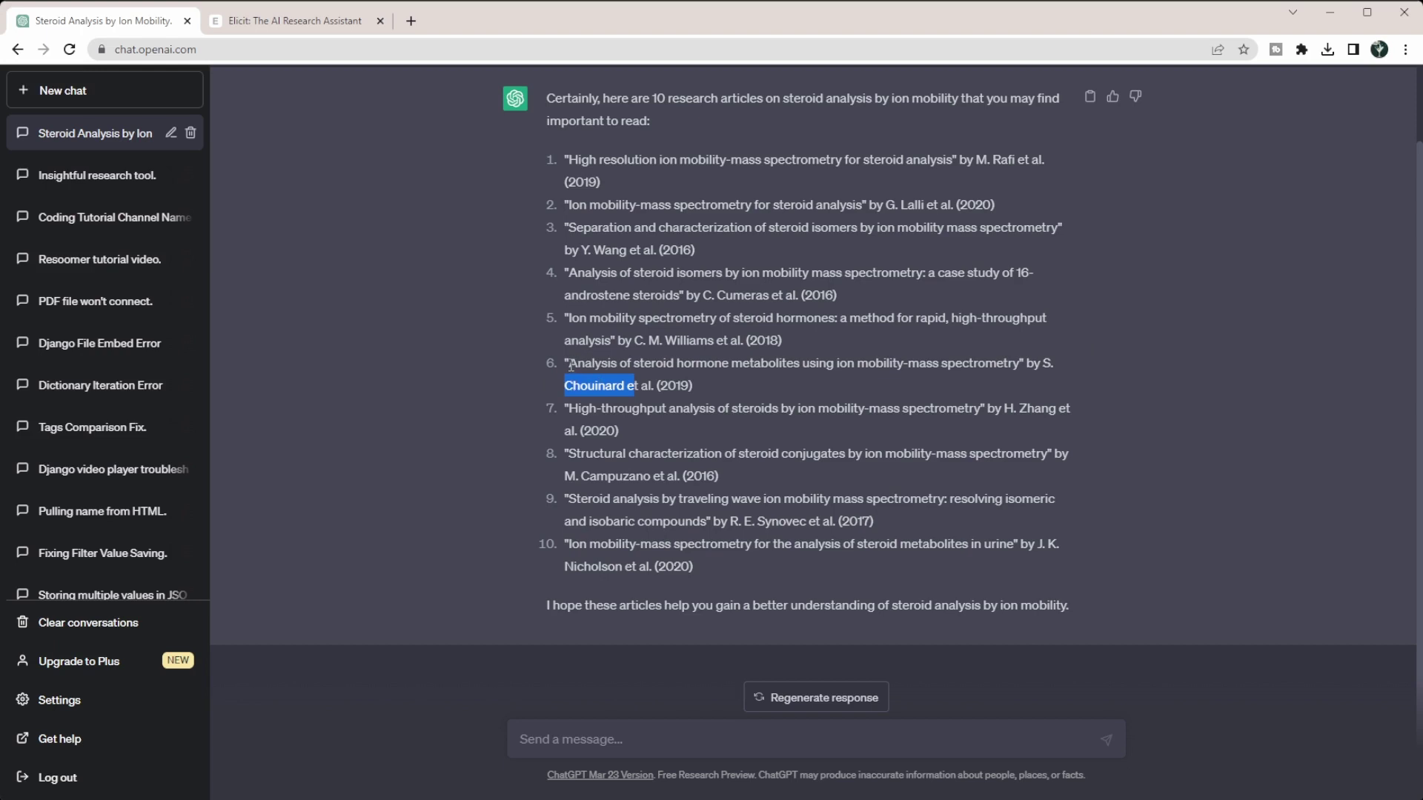
left_click_drag(569, 363, 1002, 373)
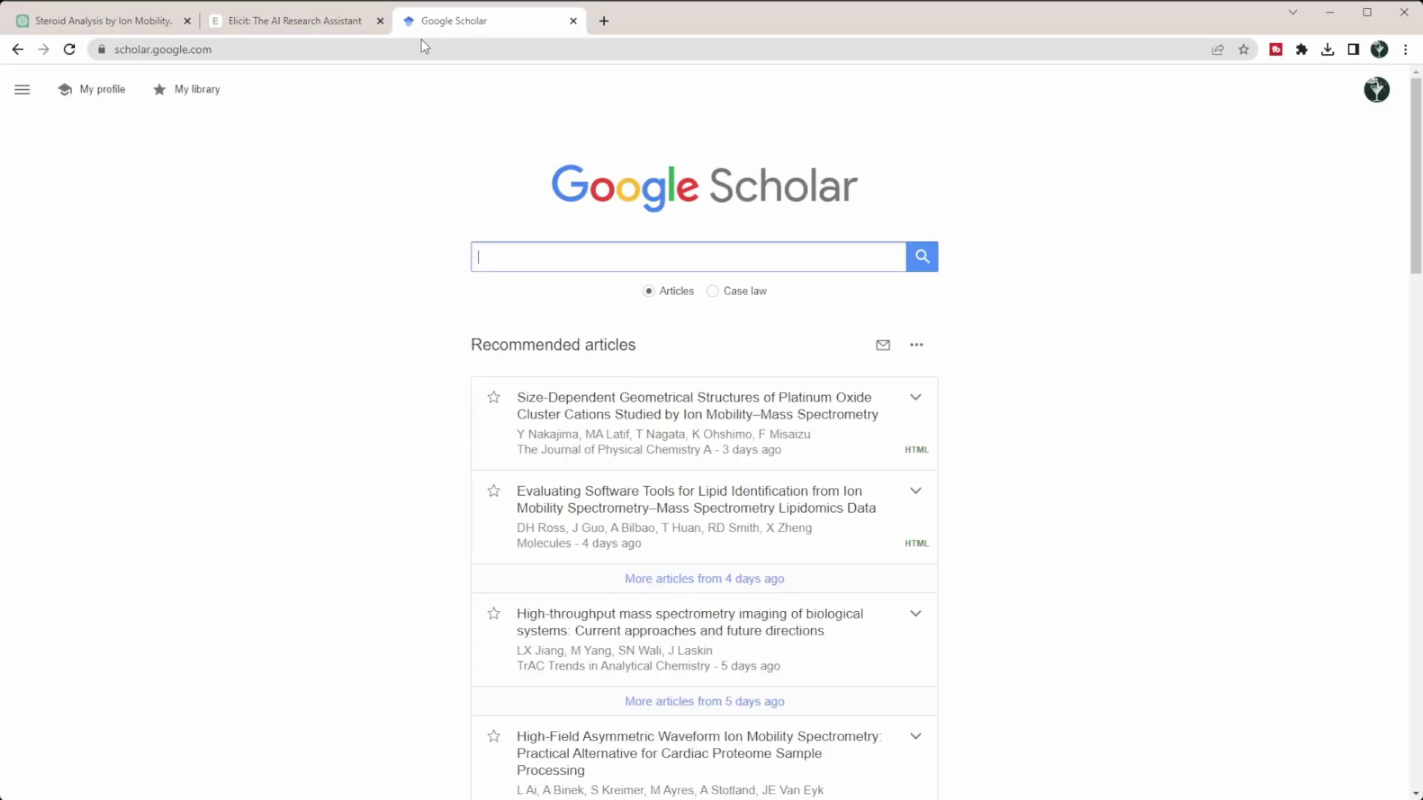
Search Google Scholar for 'Analysis of steroid hormone metabolites using ion mobility-mass spectrometry' (about 660 results)
key("ctrl+v")
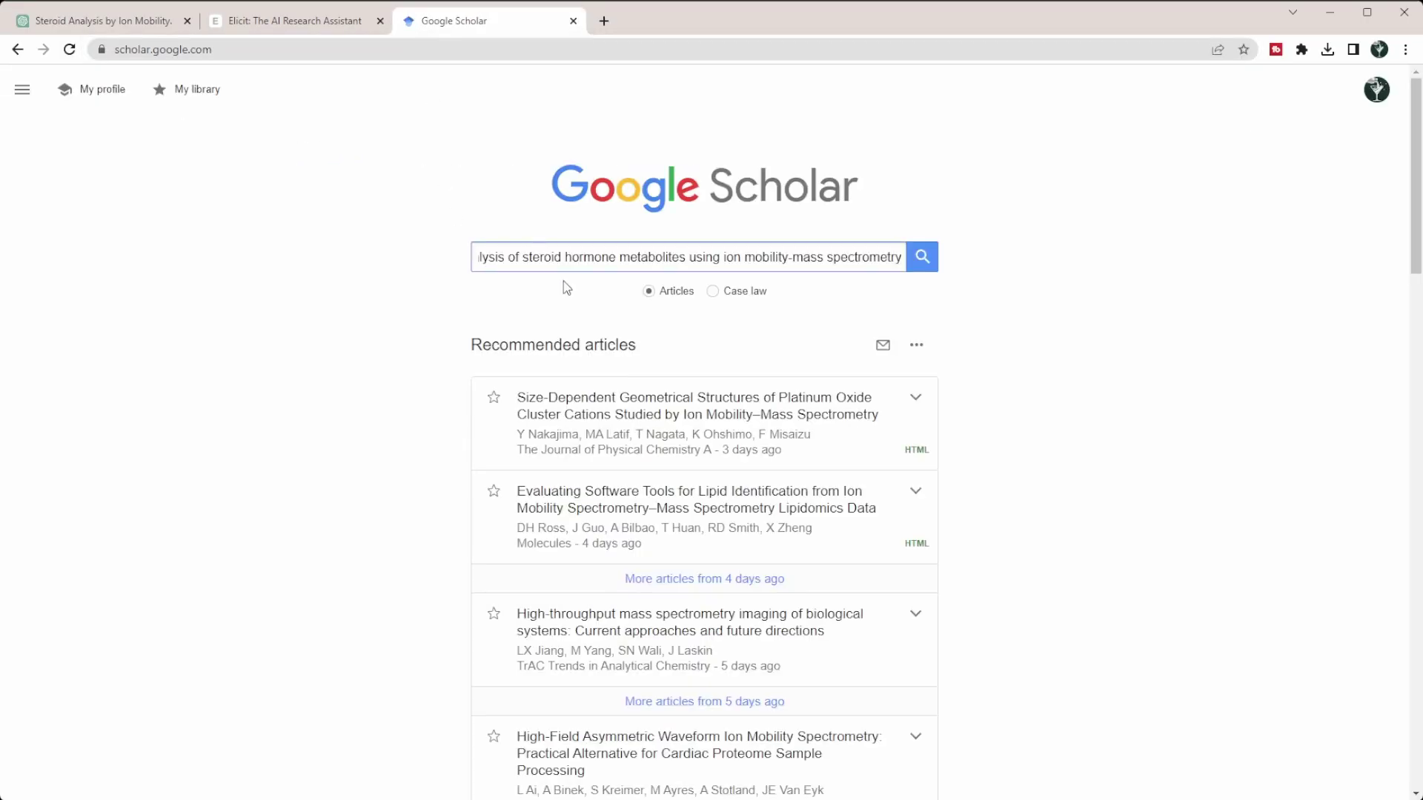
key("Return")
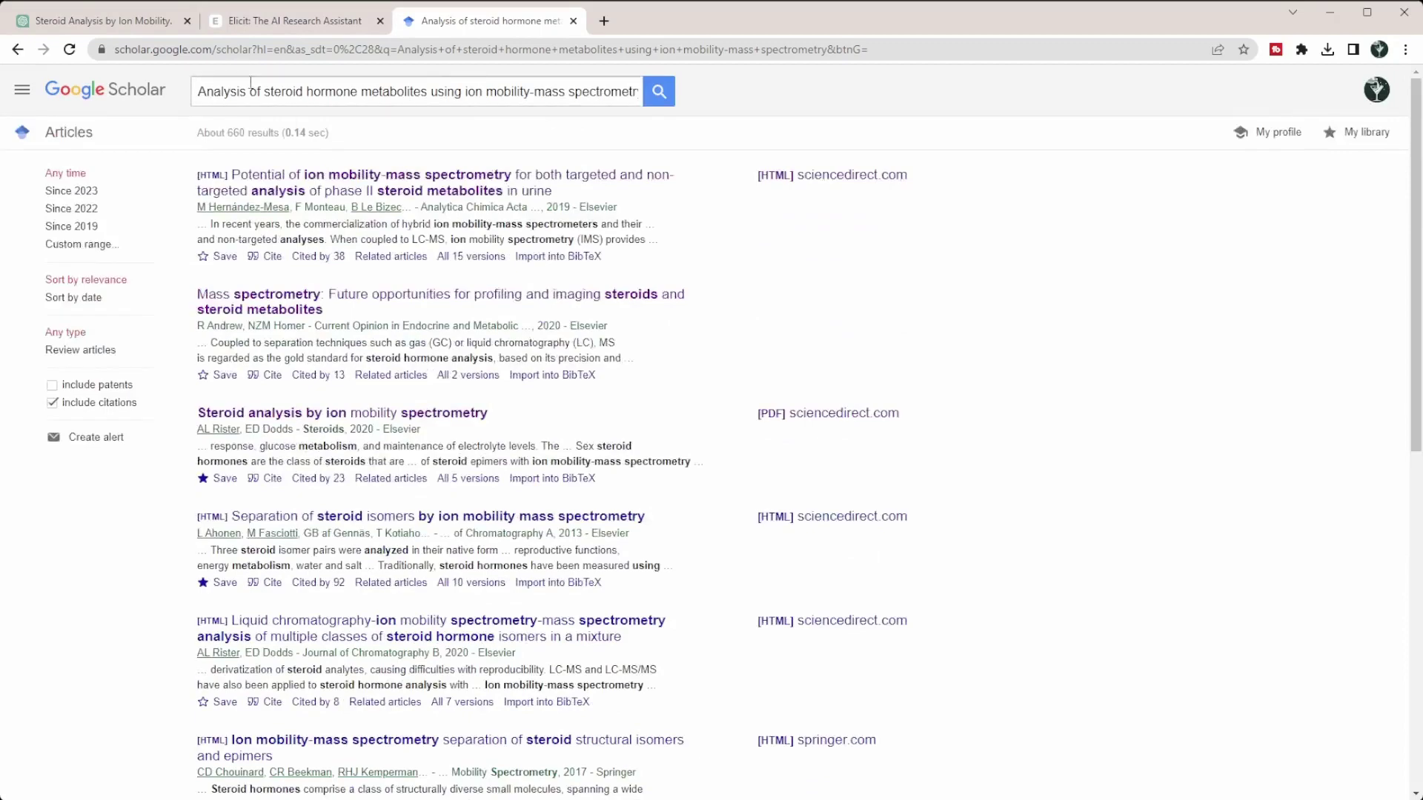
scroll(276, 271, "down", 5)
scroll(276, 271, "down", 5)
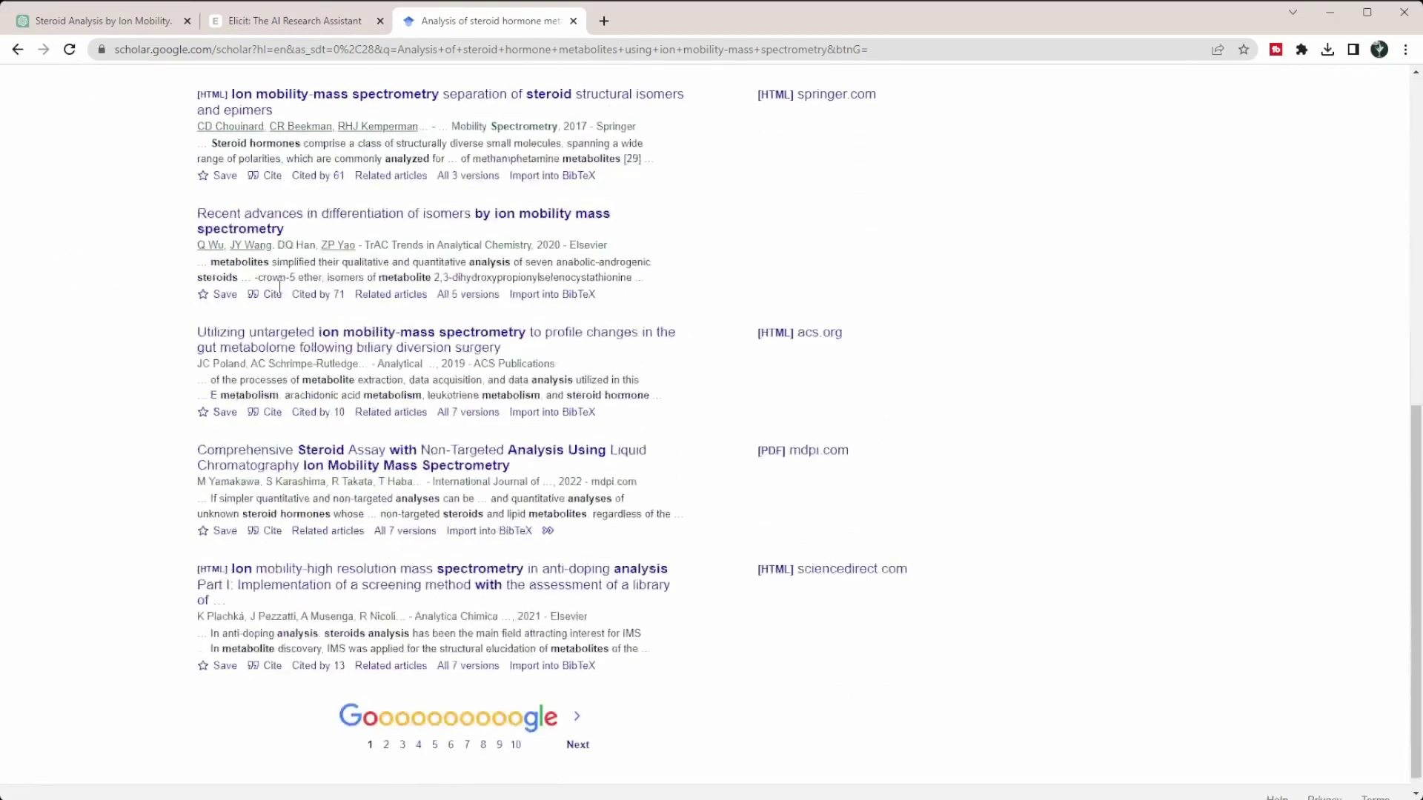
scroll(287, 312, "up", 8)
Run a Scholar search for 'chouinard steroid ion mobility' (about 570 results) and return to ChatGPT
left_click(100, 21)
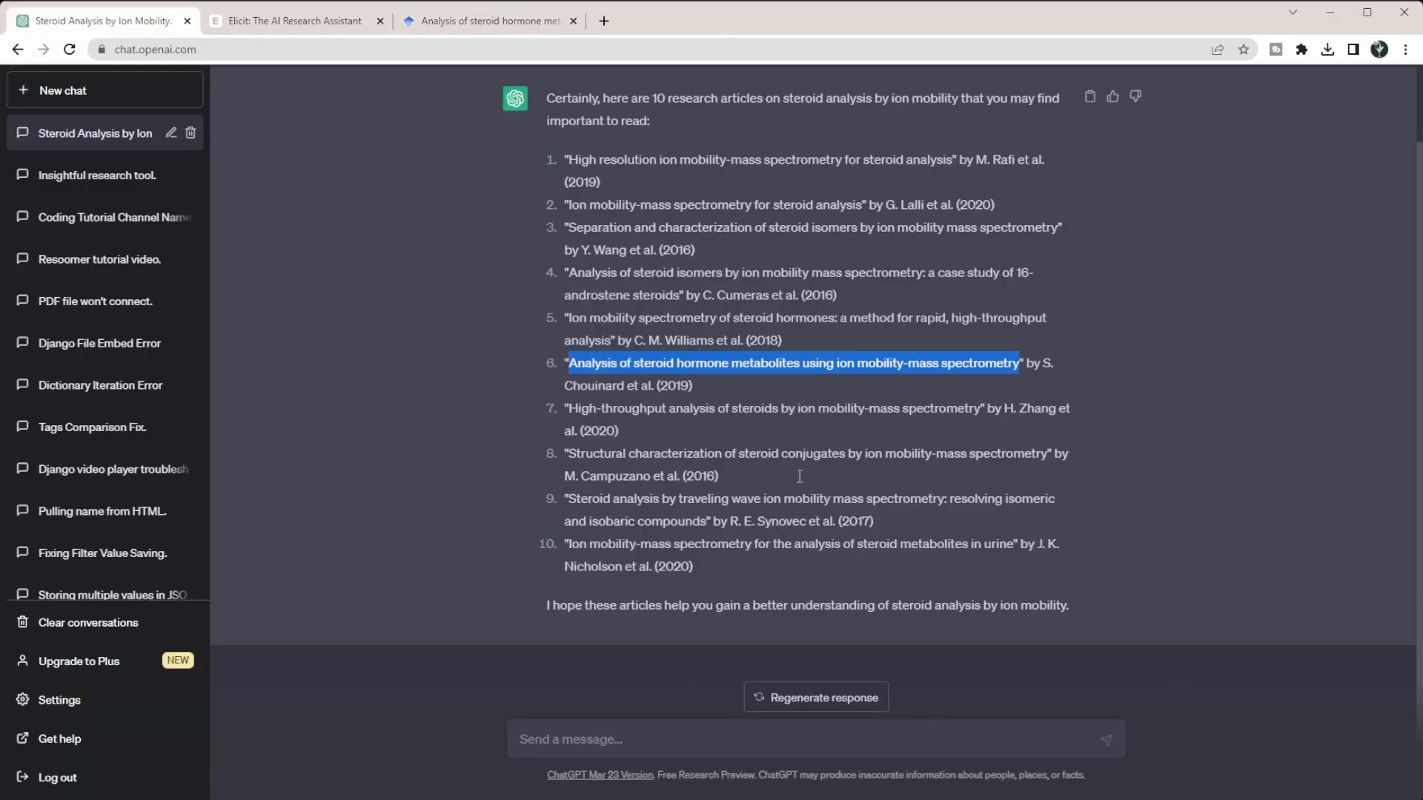
key("ctrl+Tab")
type("Chouinard ")
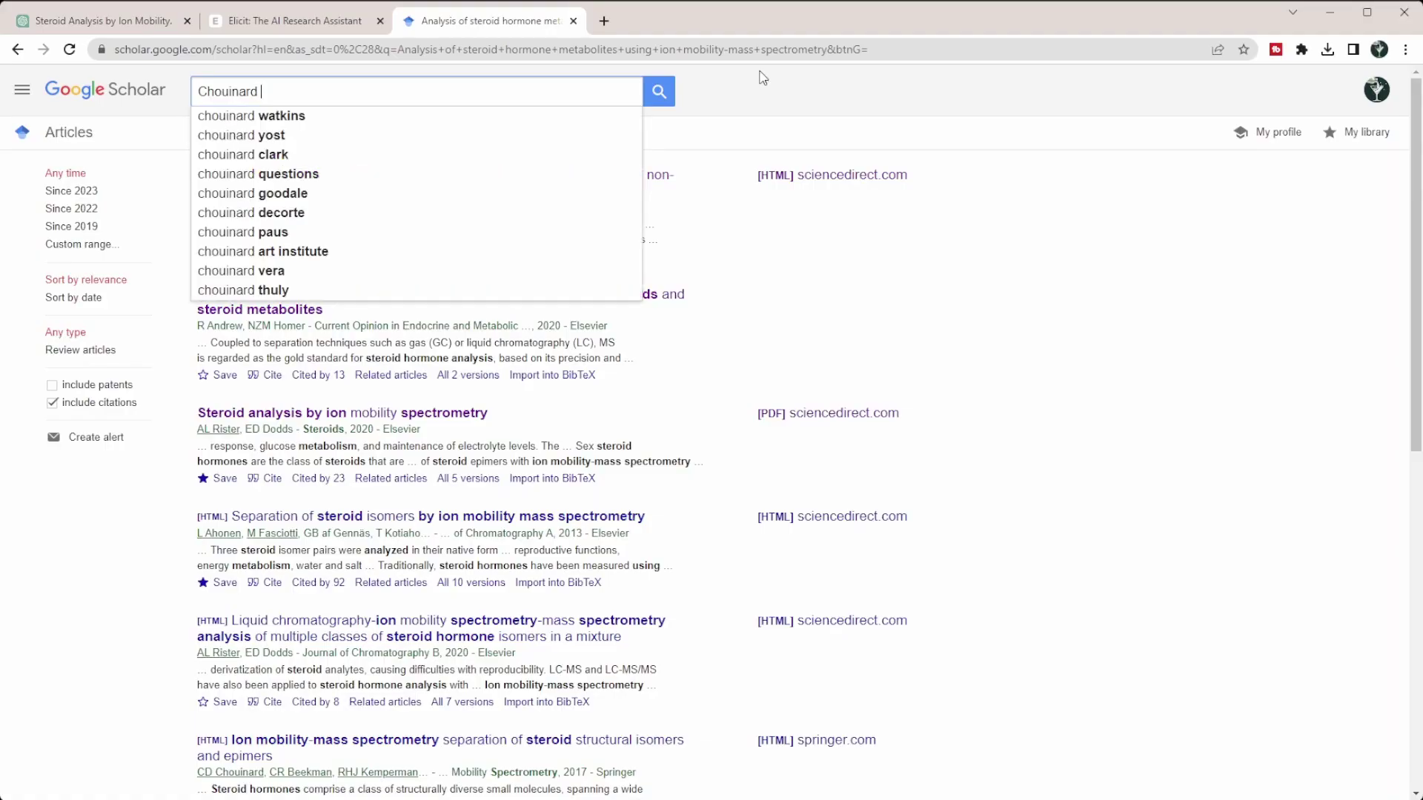
type(" steroid i")
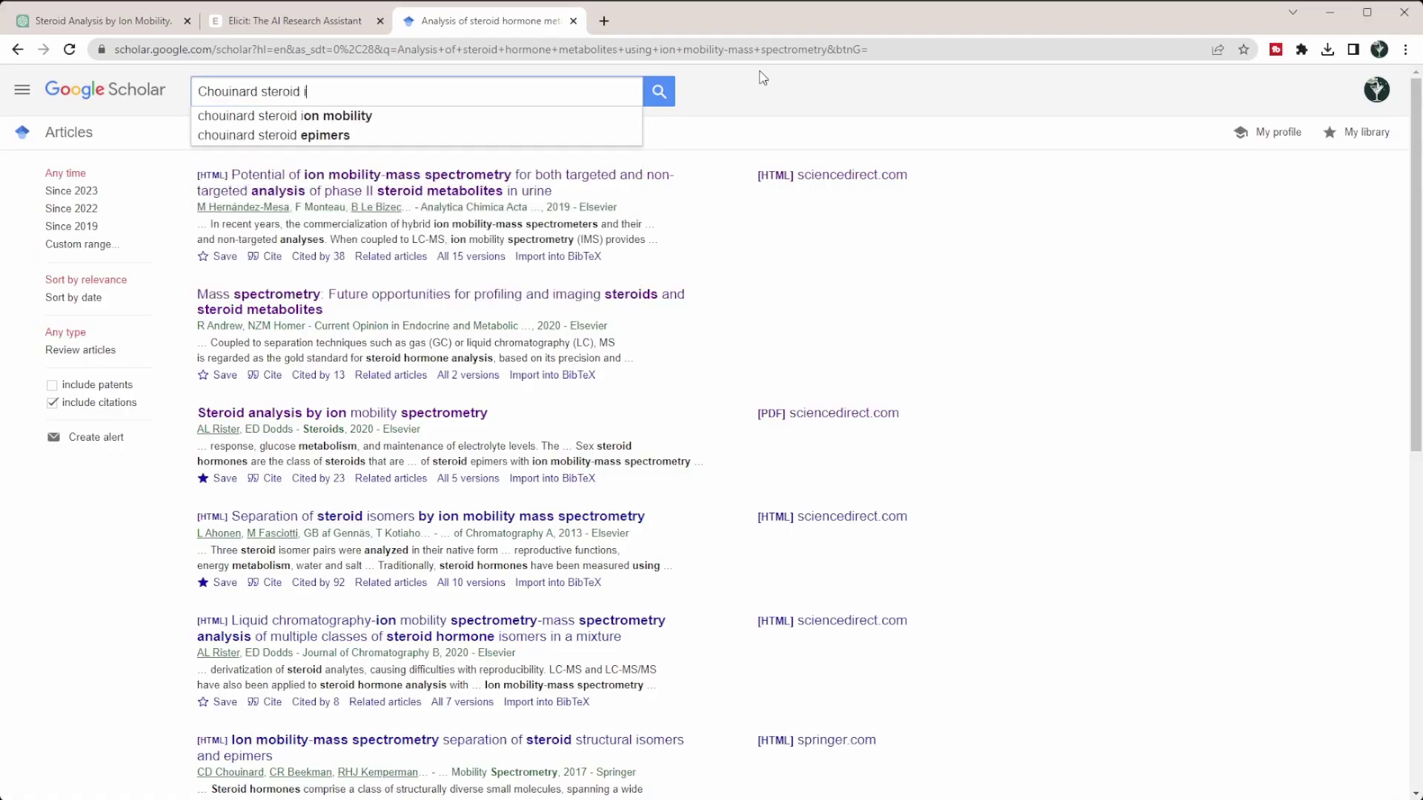
key("Down")
key("Return")
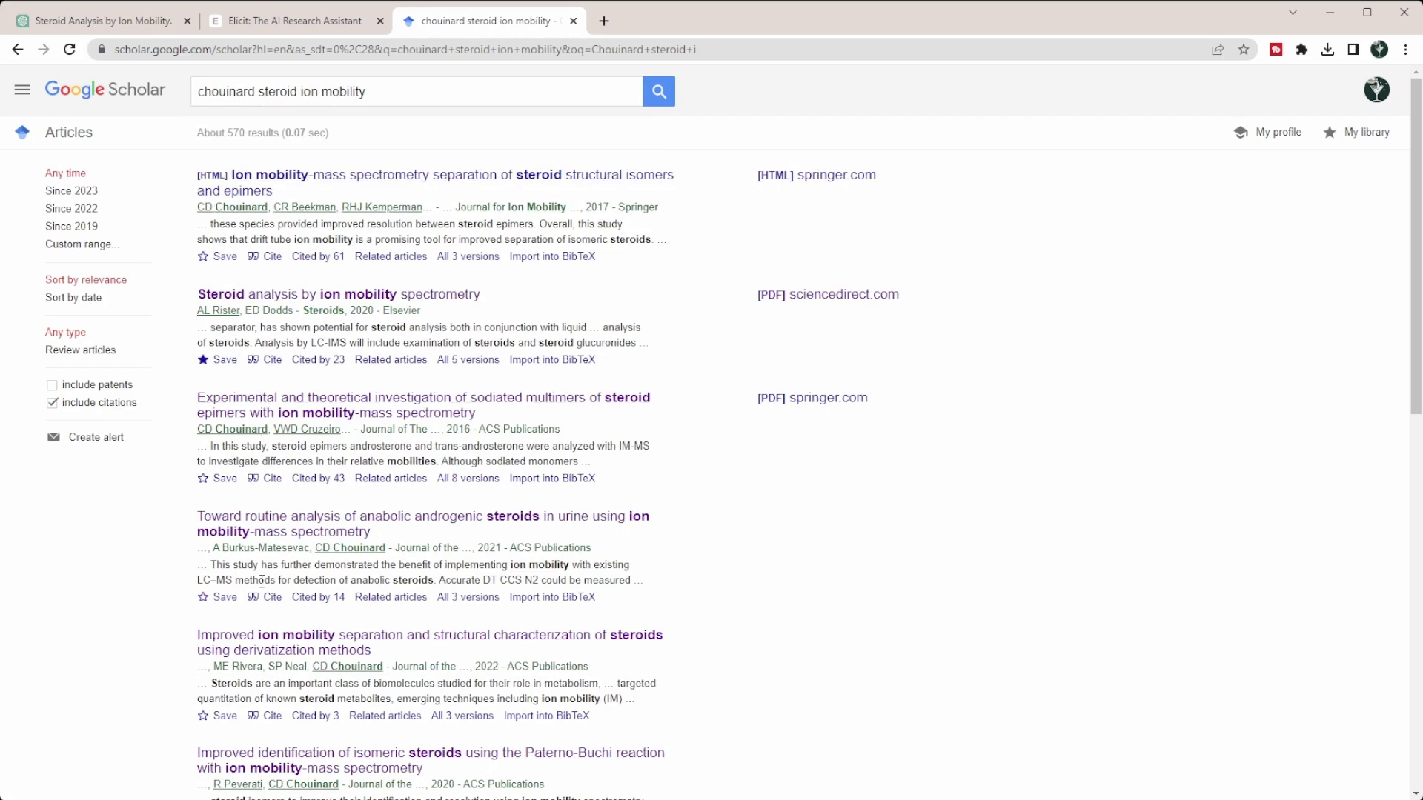
scroll(273, 611, "down", 1)
scroll(274, 612, "down", 3)
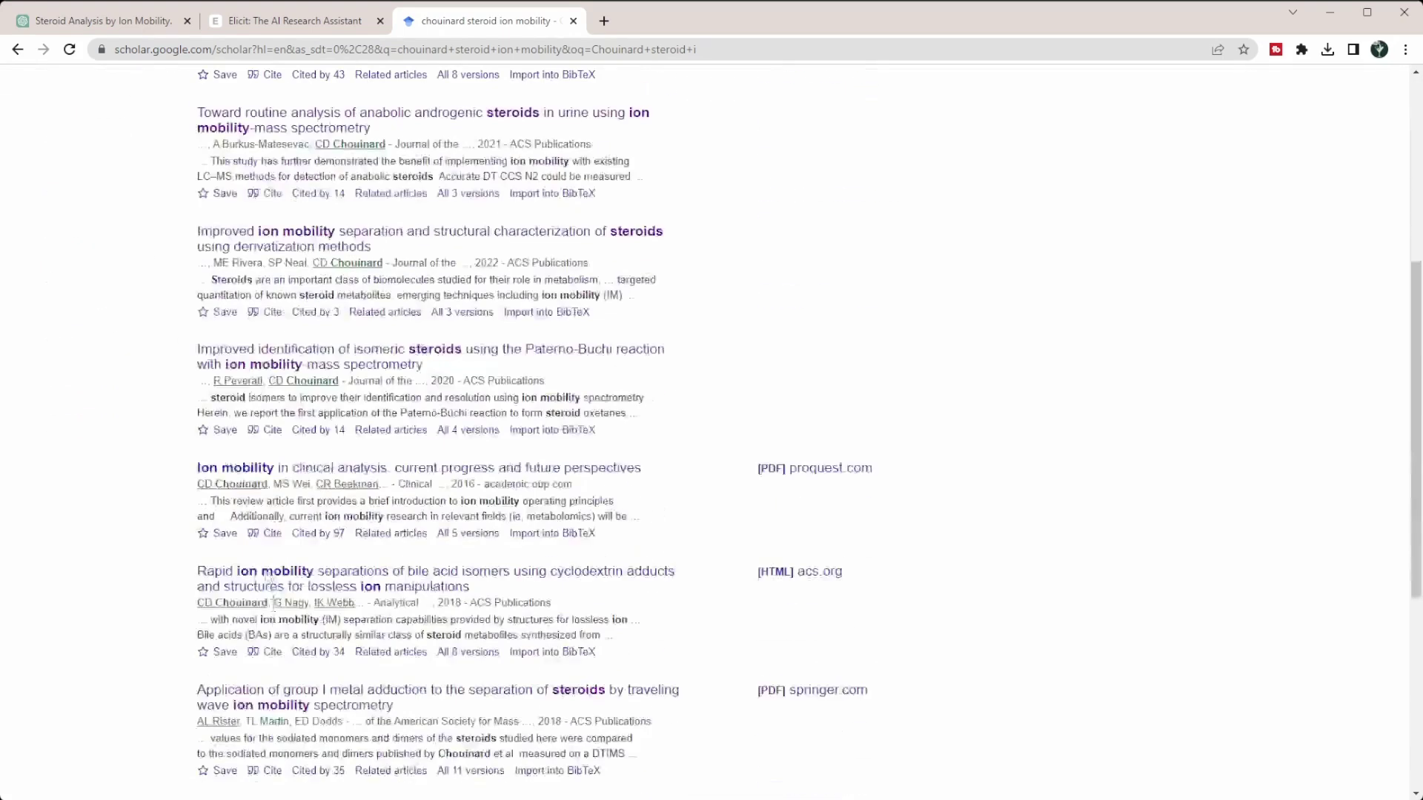
left_click(103, 20)
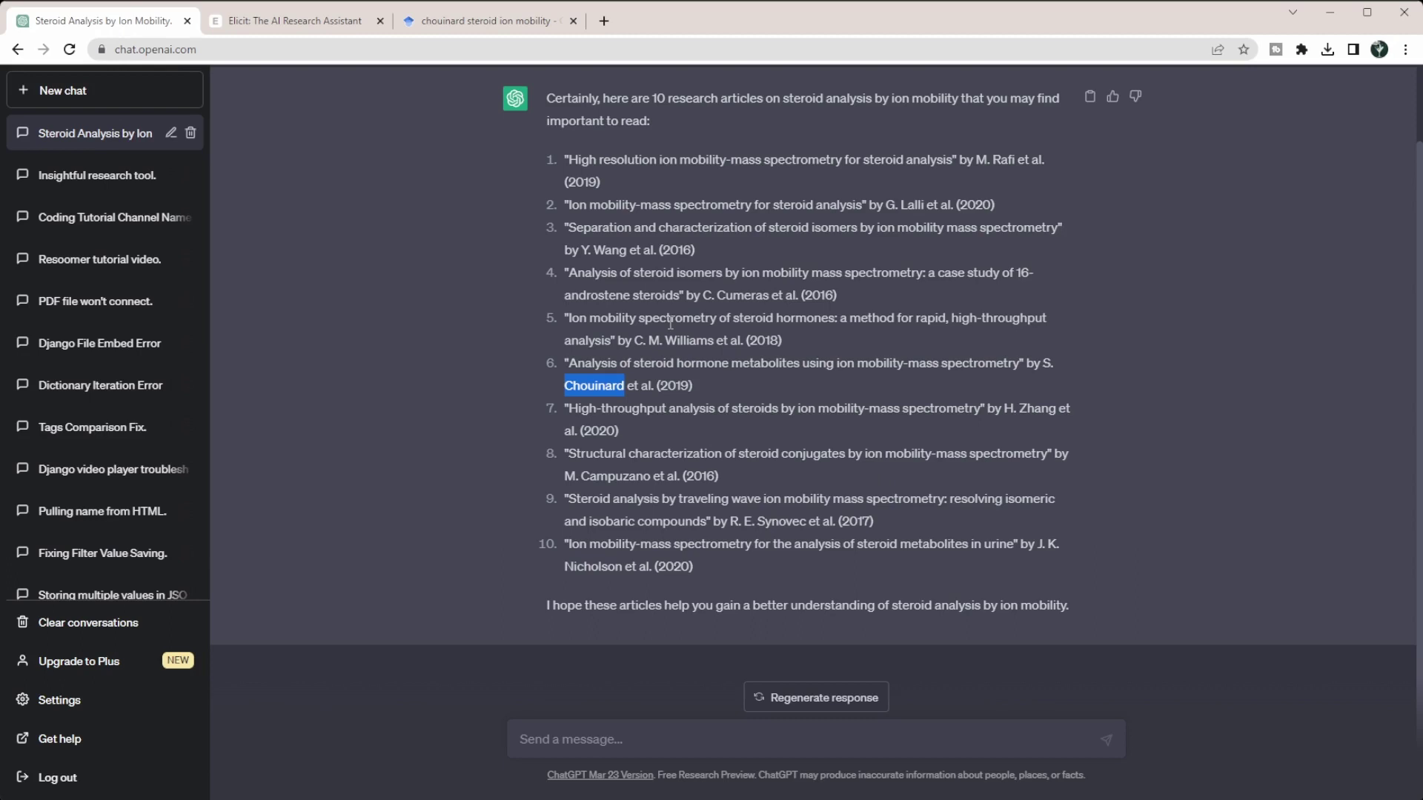
Highlight author Cumeras in ChatGPT's item 4, then switch to Elicit's research-question page
mouse_move(717, 294)
left_mouse_down()
mouse_move(782, 296)
mouse_move(767, 294)
left_mouse_up()
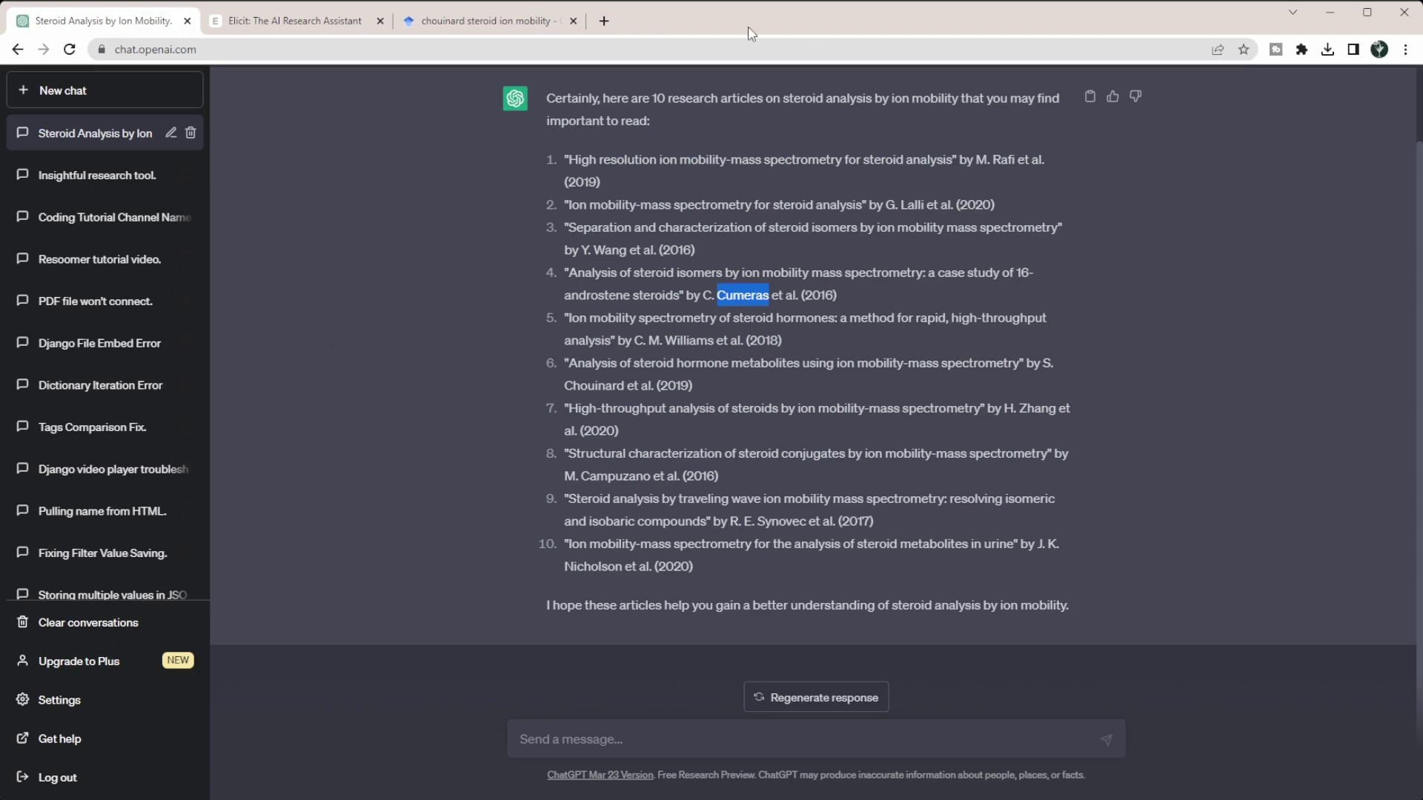
scroll(543, 376, "up", 2)
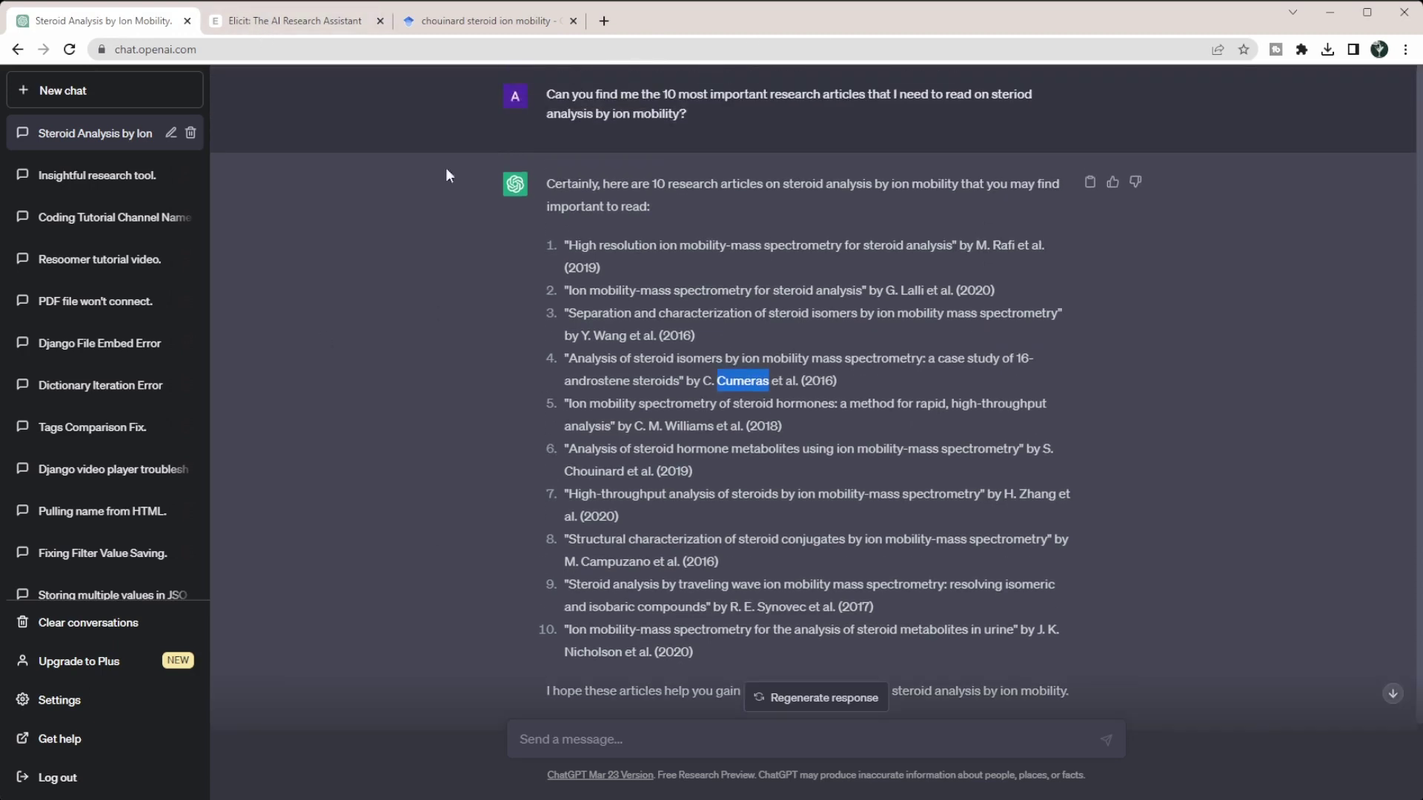
left_click(268, 20)
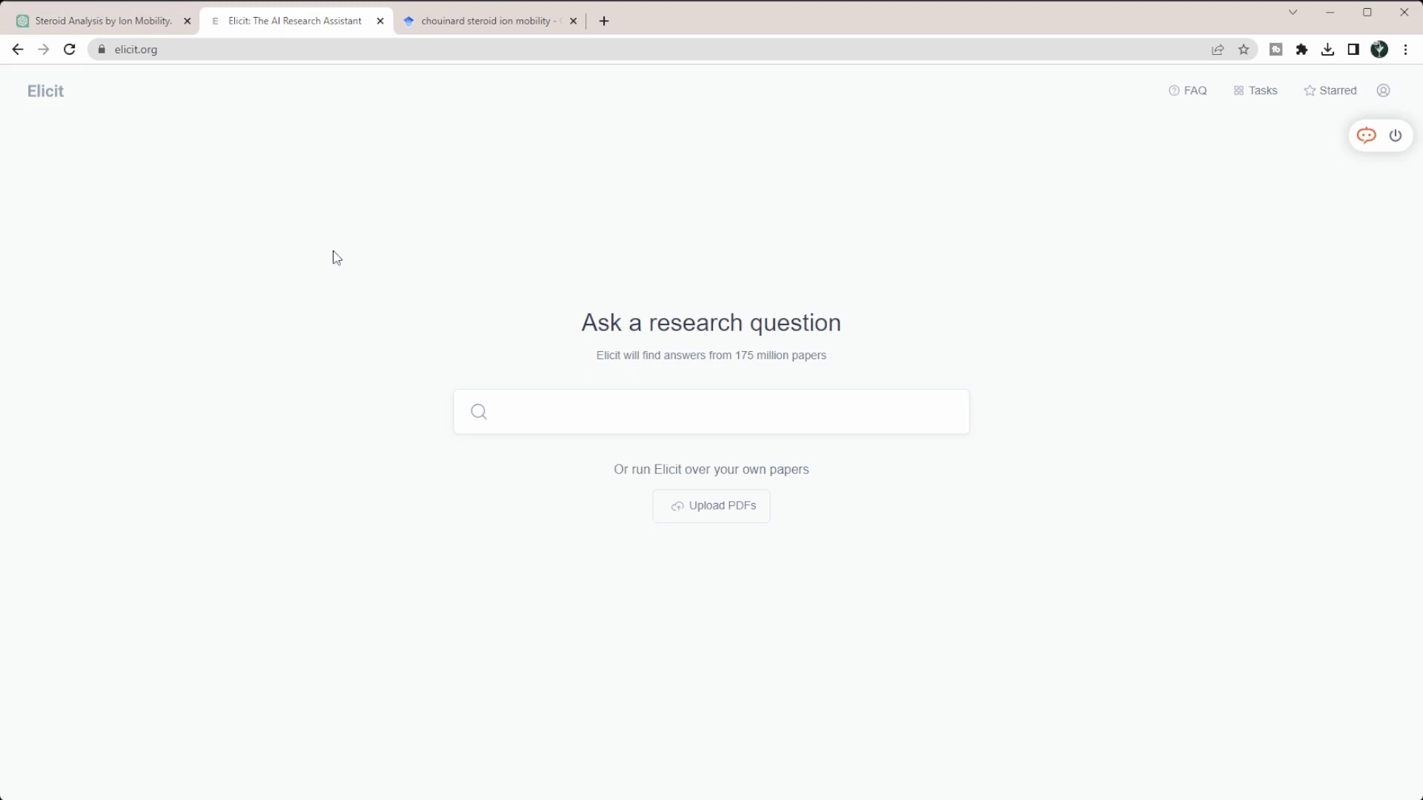
Enter the research question 'steroid analysis by ion mobility' in Elicit and run the search
left_click(87, 20)
left_click(300, 20)
left_click(541, 416)
type("st")
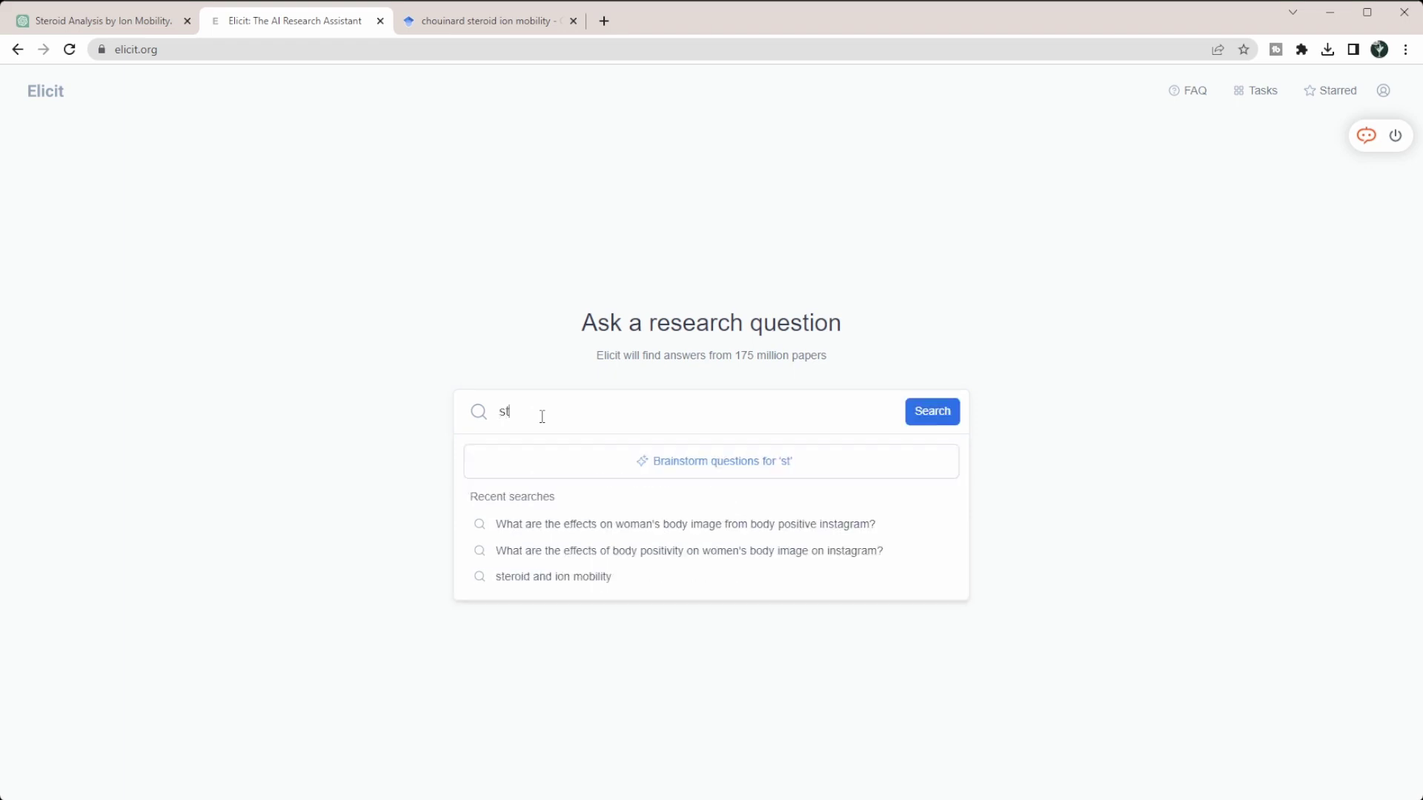
type("eroid analysis")
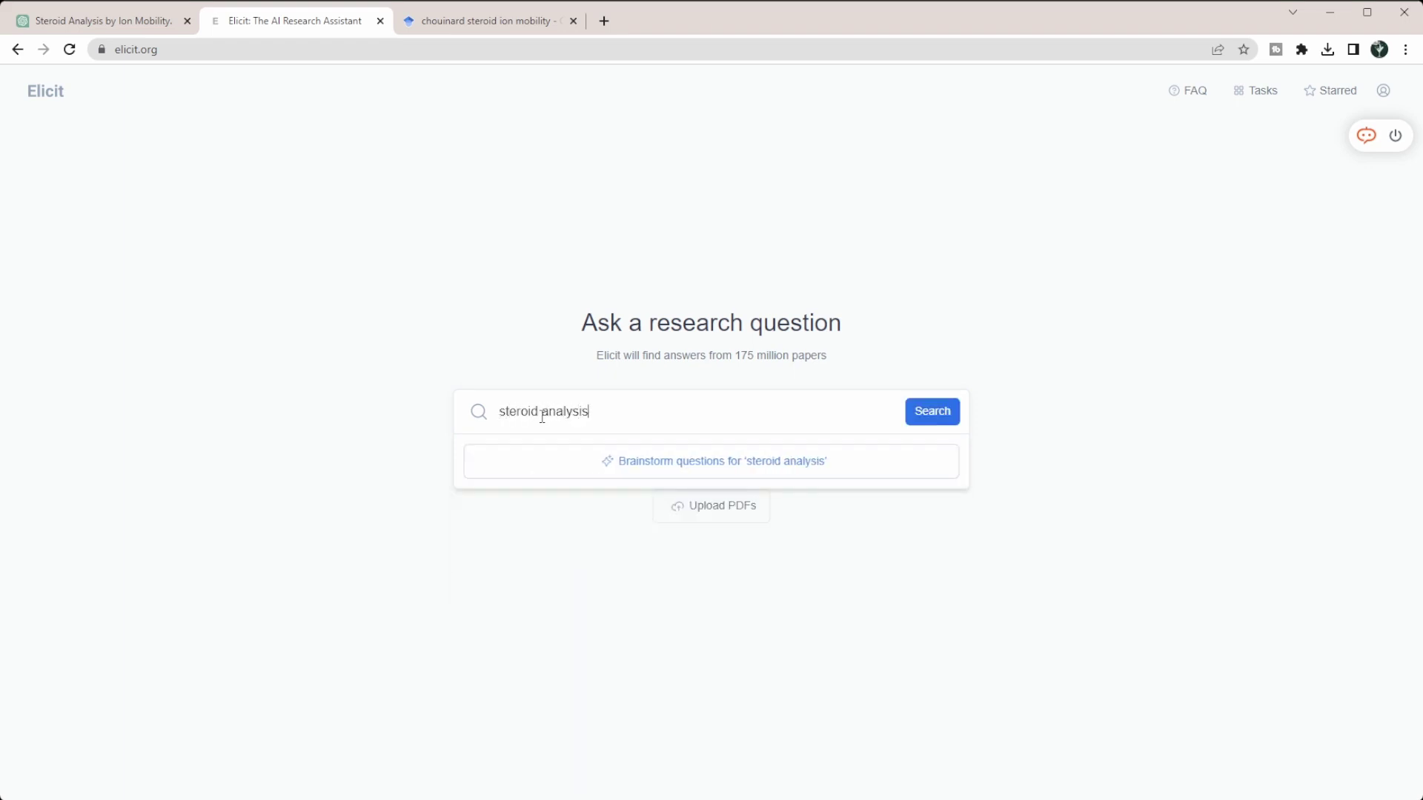
type(" by ion mobility")
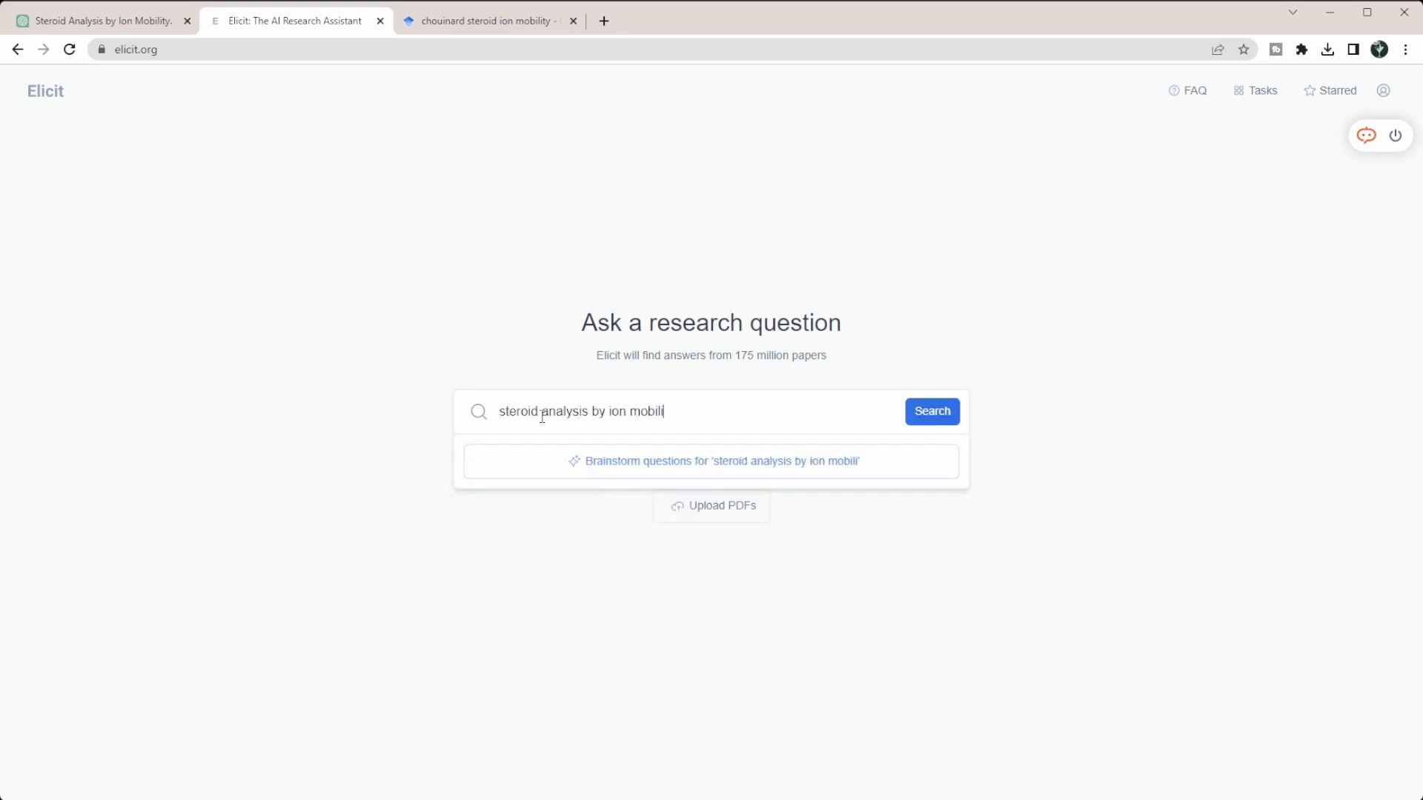
left_click(838, 256)
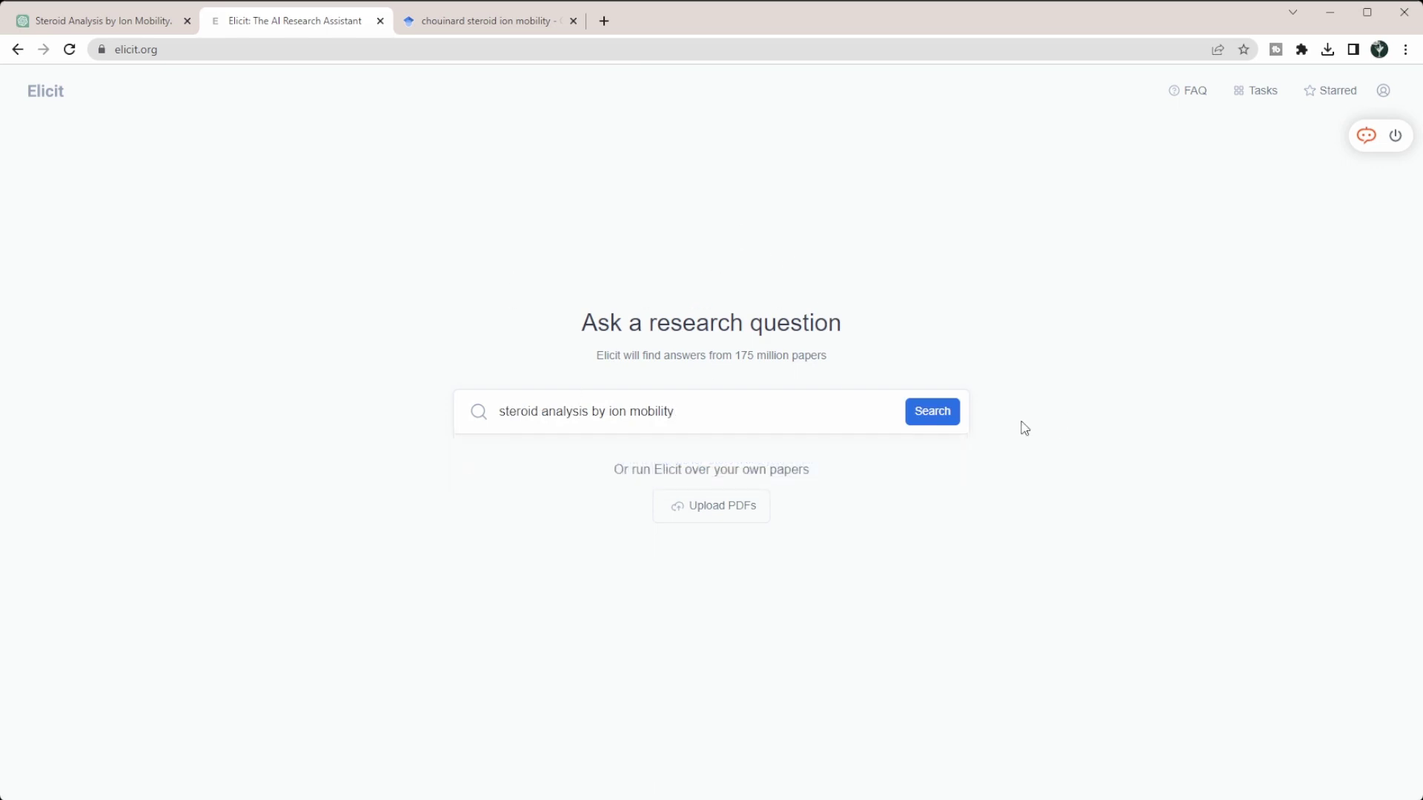
left_click(932, 411)
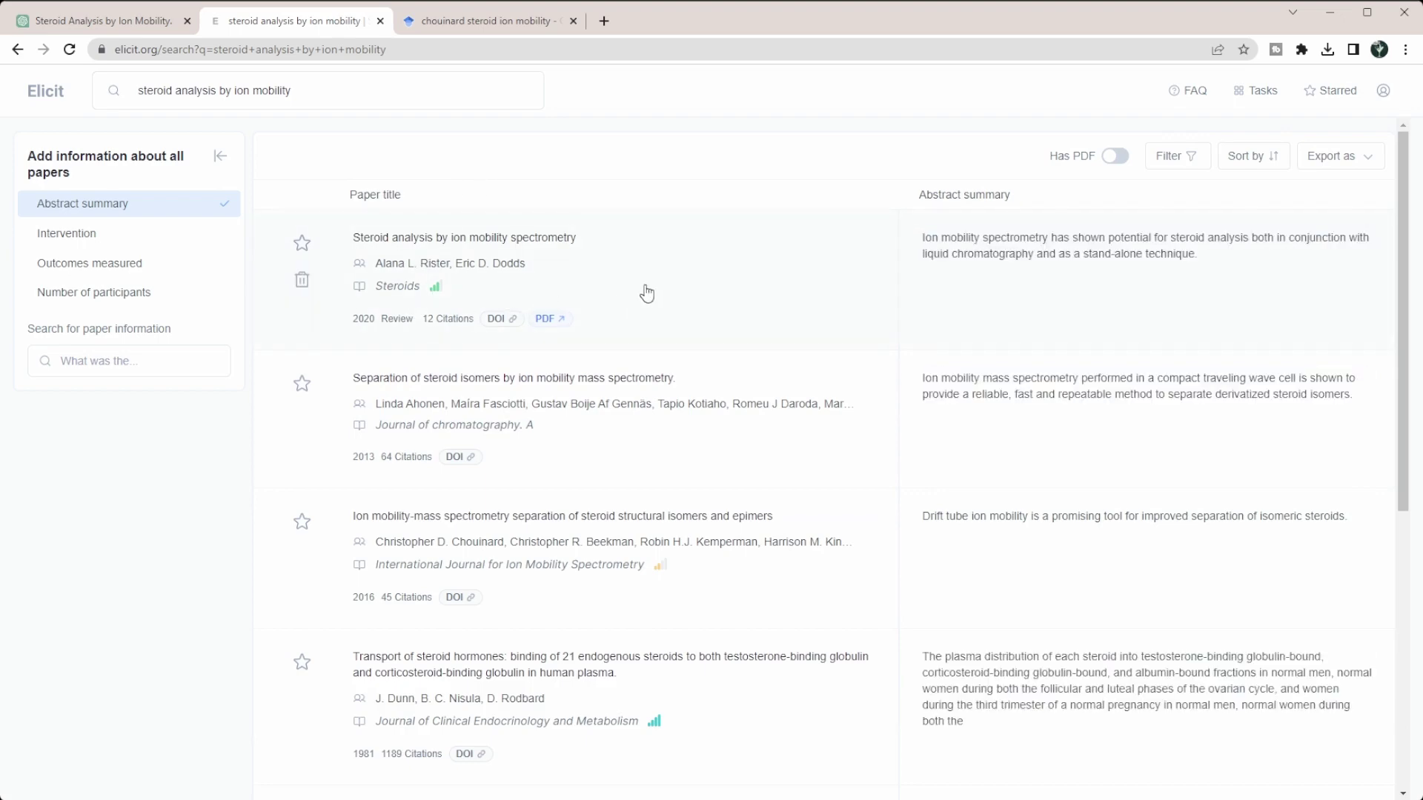
scroll(1050, 449, "down", 3)
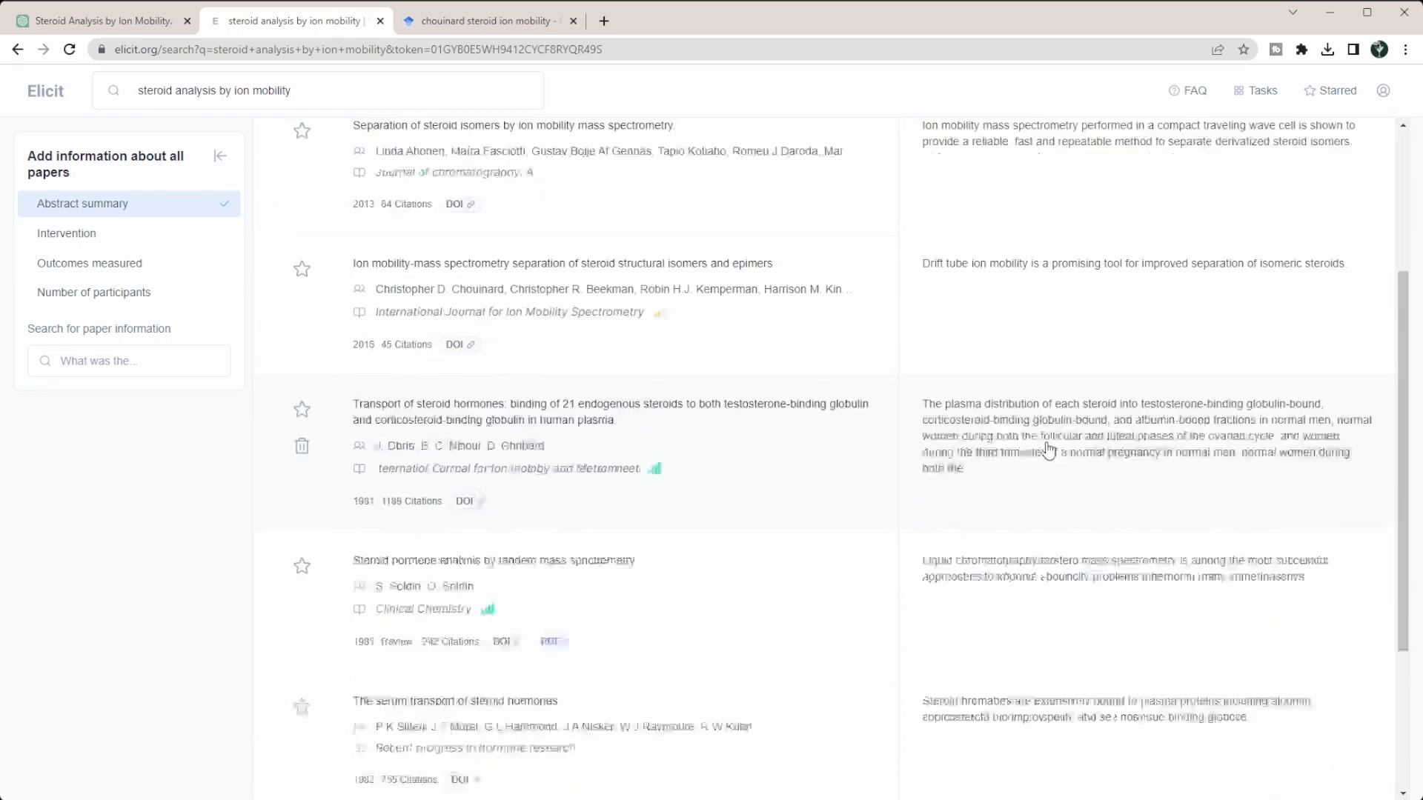
scroll(1049, 449, "down", 3)
scroll(1049, 449, "down", 2)
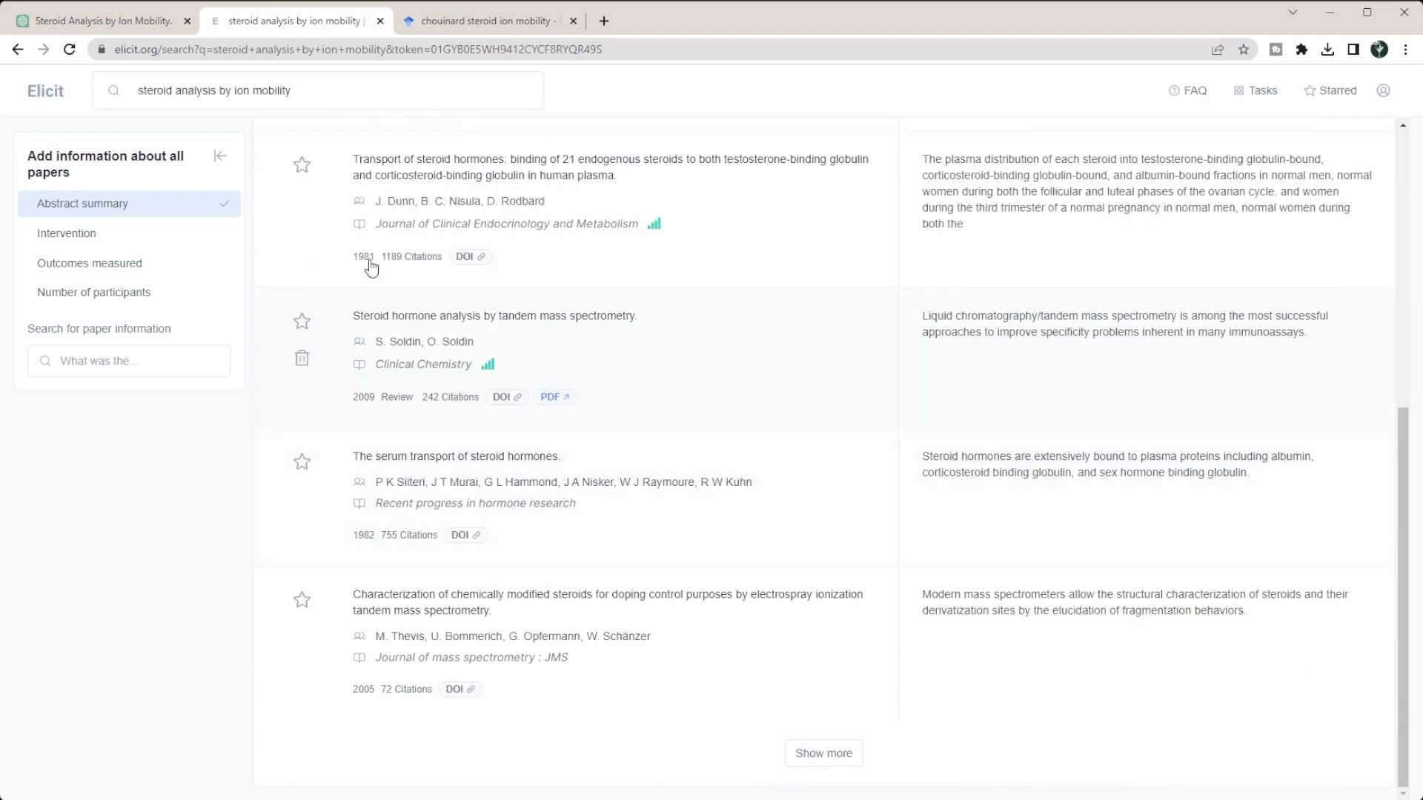
mouse_move(778, 495)
scroll(776, 488, "up", 5)
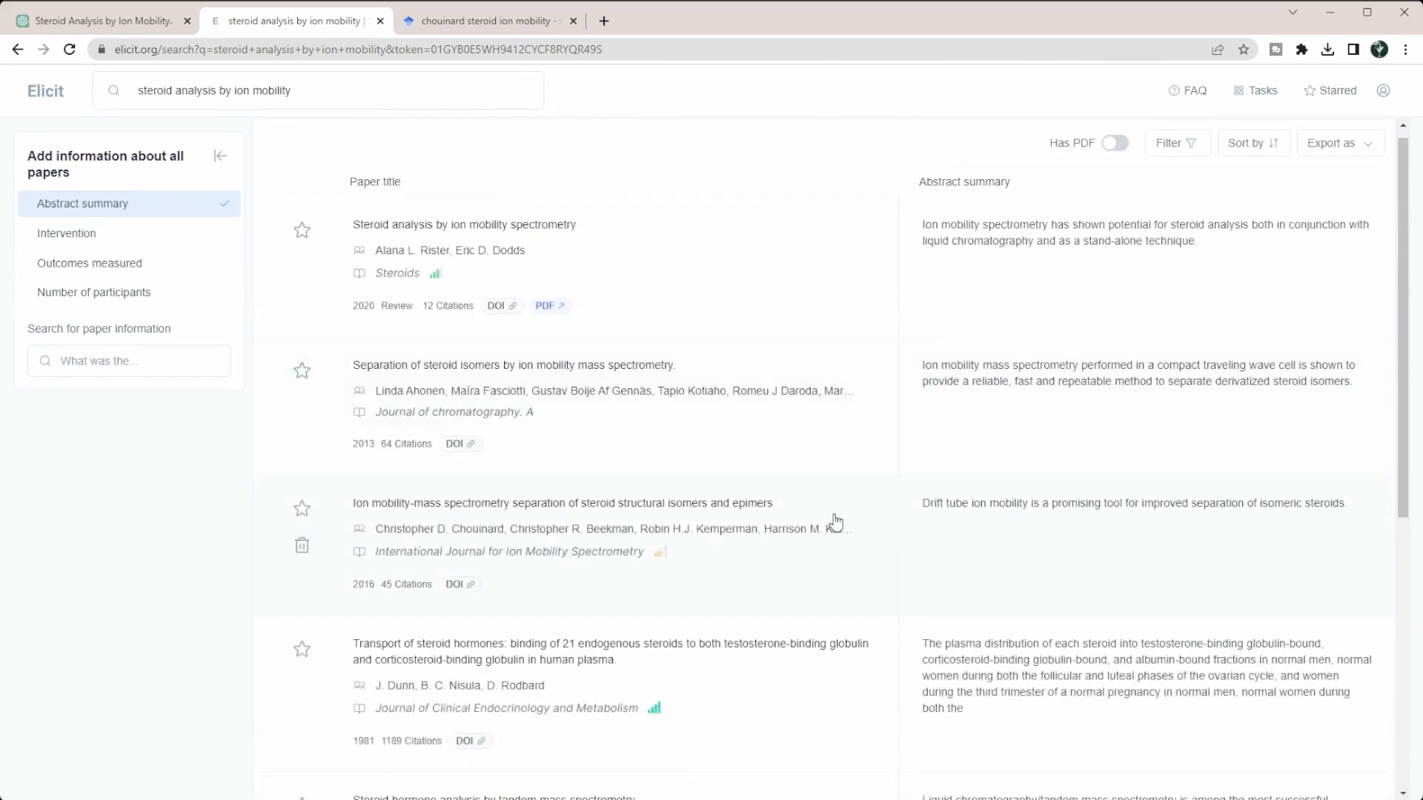
scroll(777, 539, "down", 5)
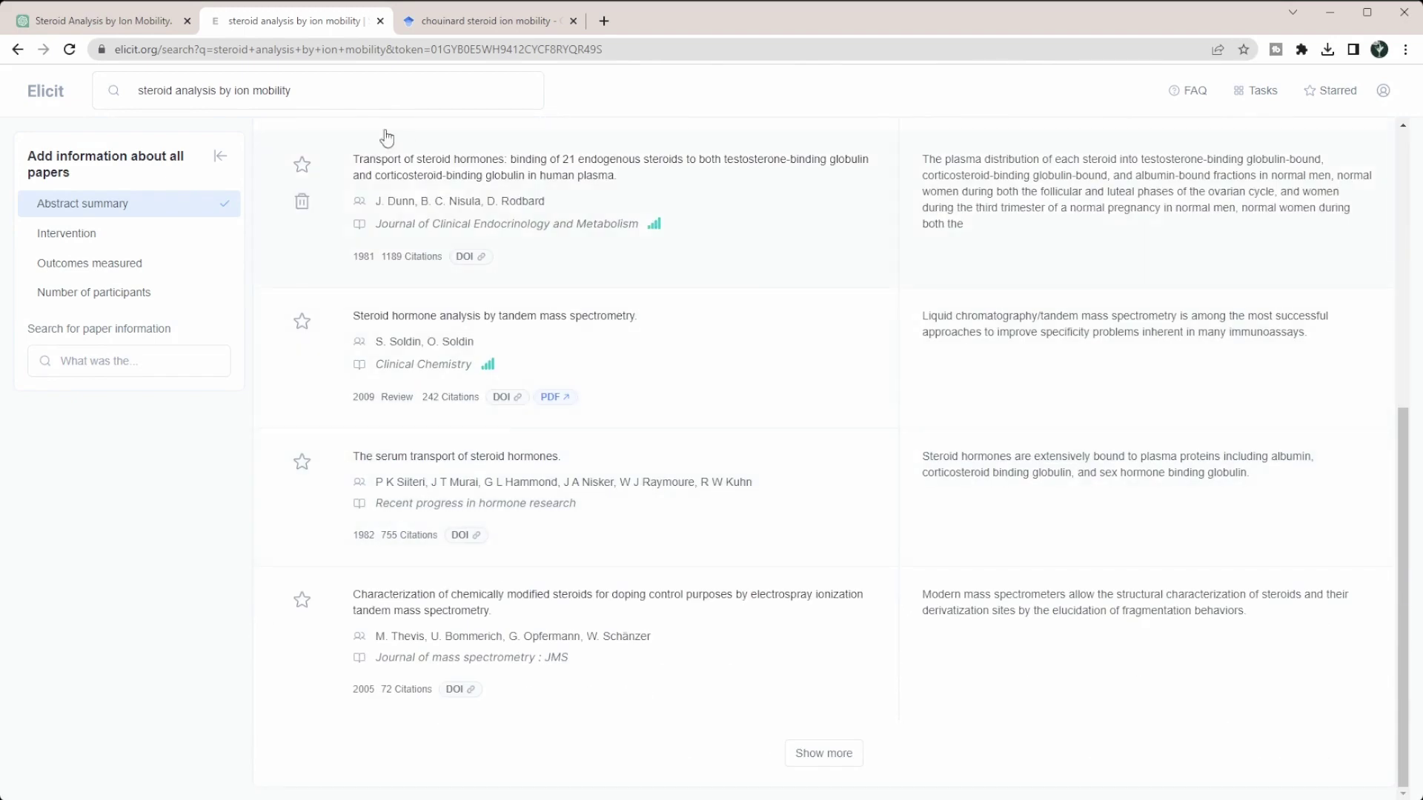
scroll(755, 400, "up", 5)
scroll(756, 401, "up", 5)
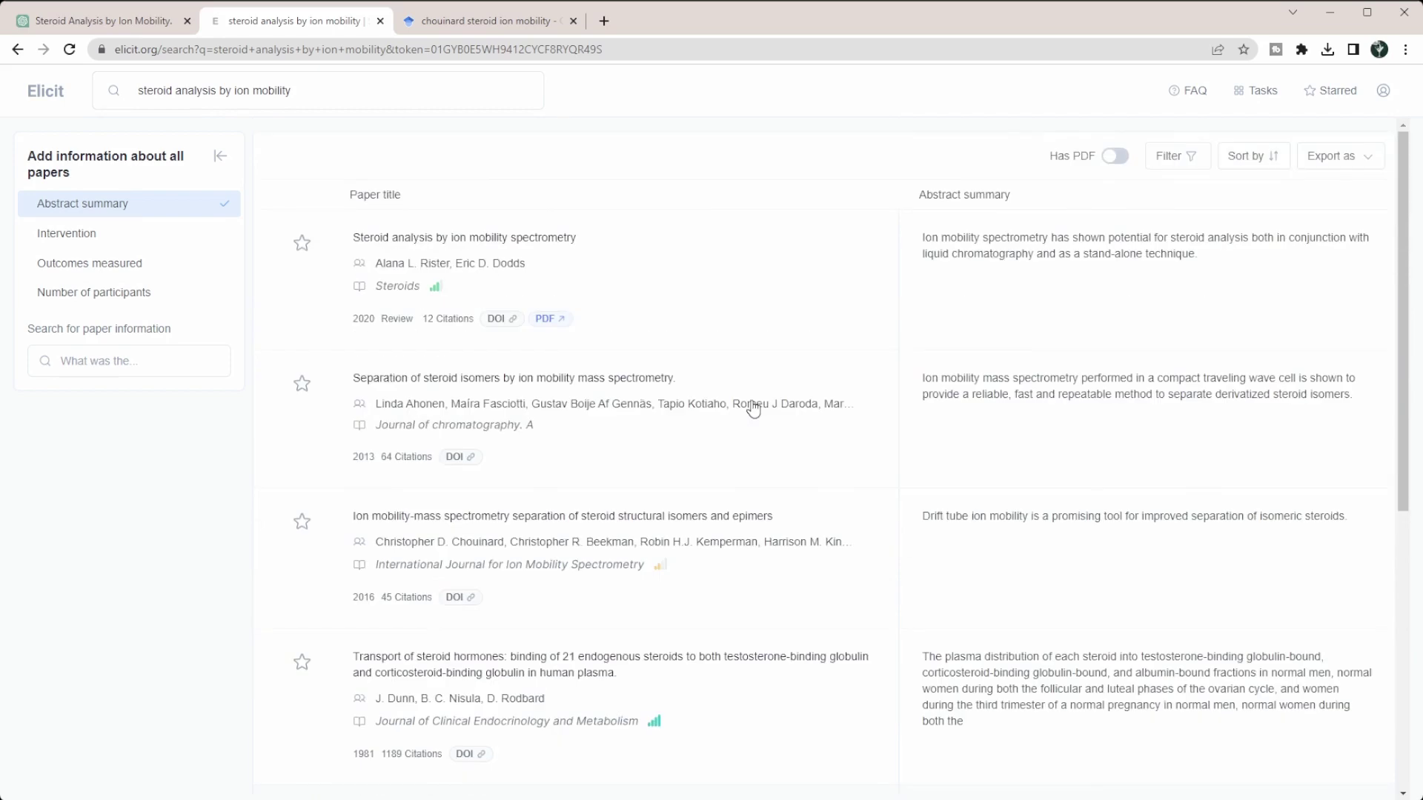
scroll(977, 344, "down", 1)
scroll(845, 433, "down", 5)
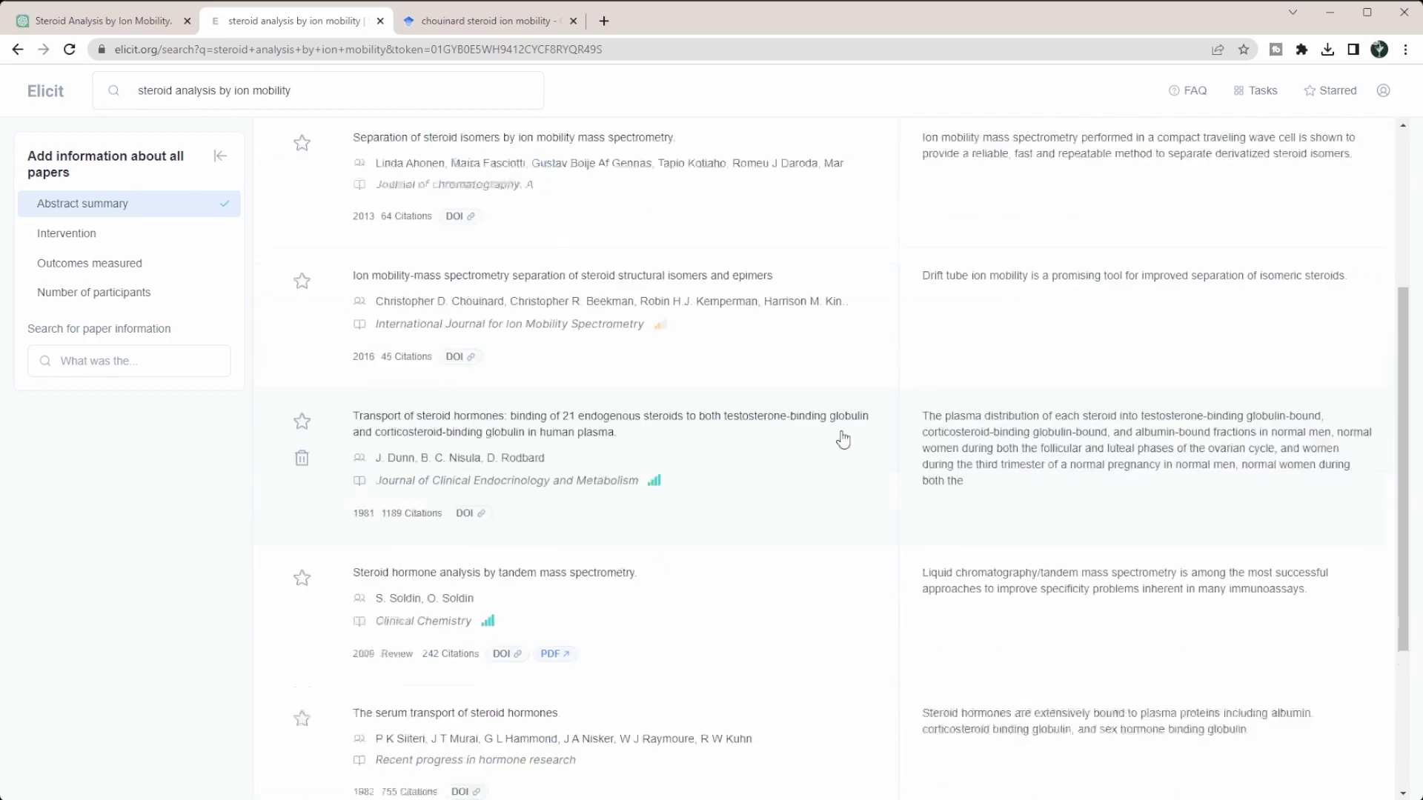
scroll(800, 456, "down", 3)
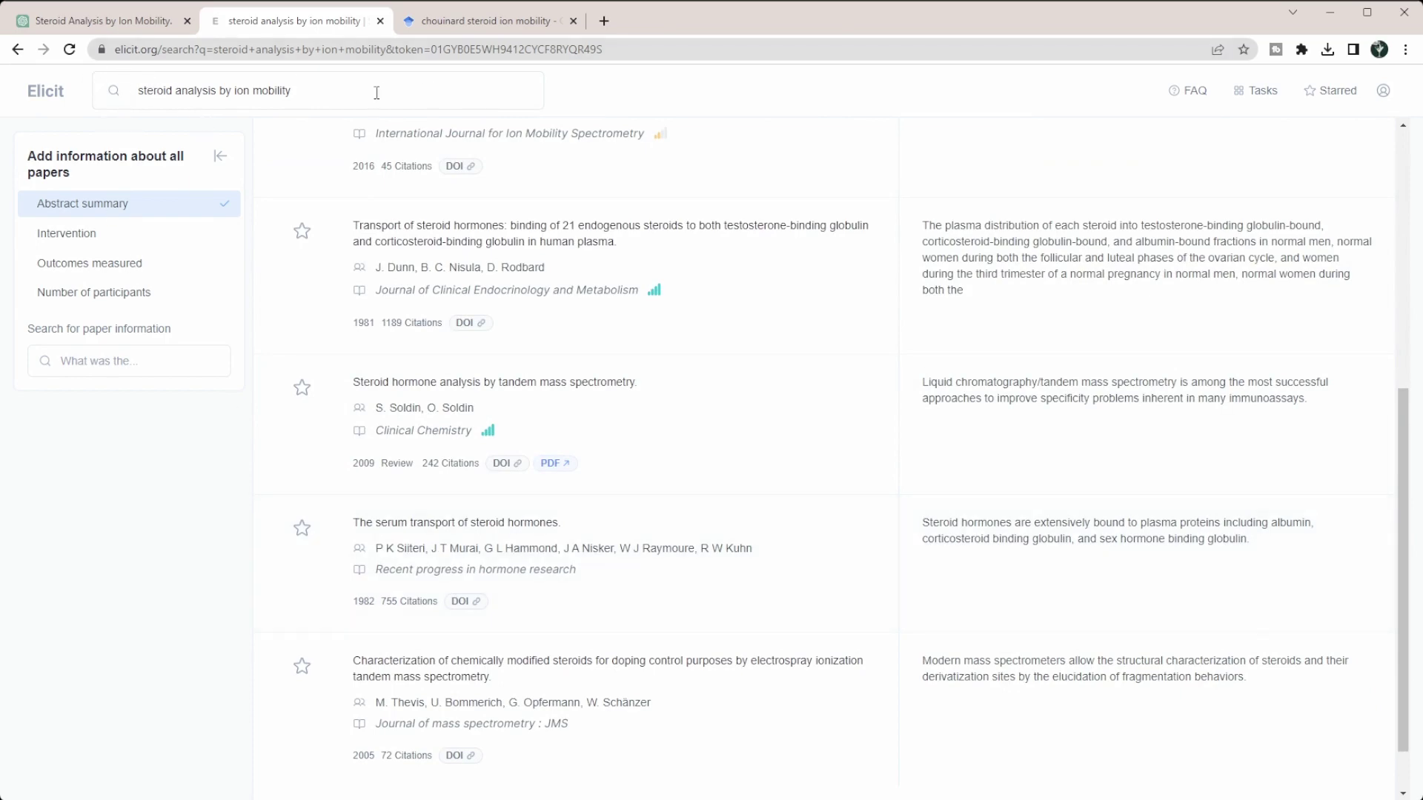
scroll(1122, 478, "up", 8)
scroll(1145, 333, "up", 4)
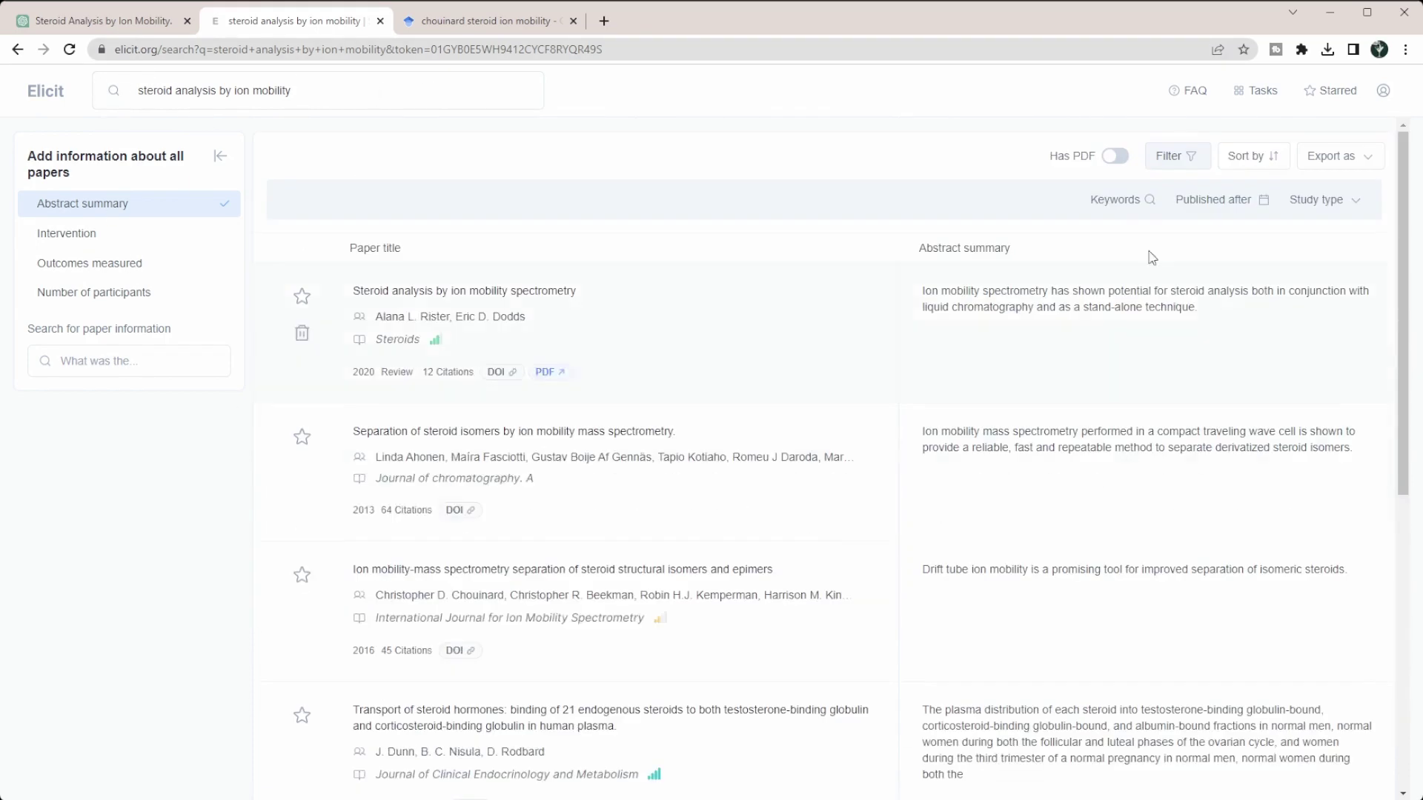
Filter Elicit results to abstracts containing 'ion mobility', then switch to the Google Scholar results
left_click(1124, 201)
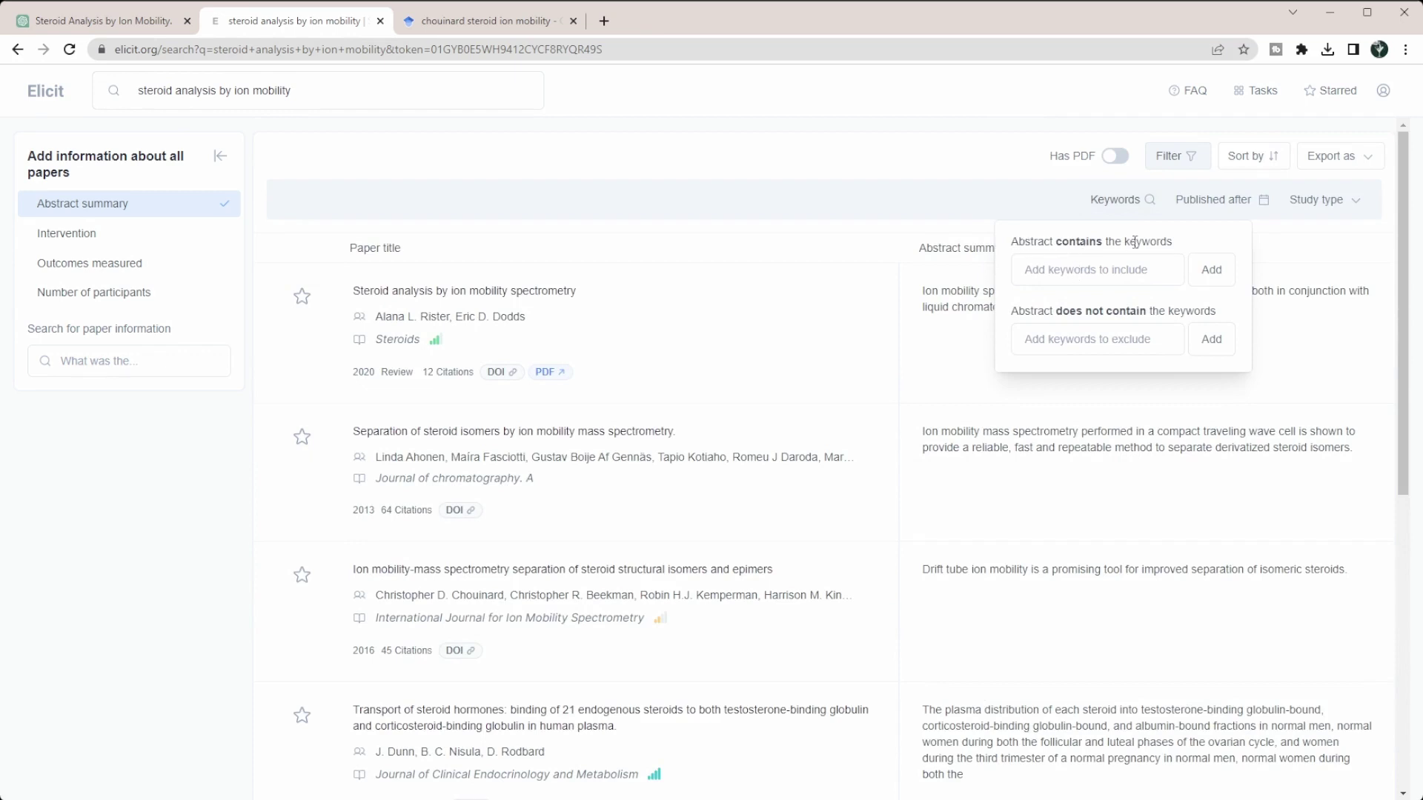
type("ion mobility")
left_click(1212, 269)
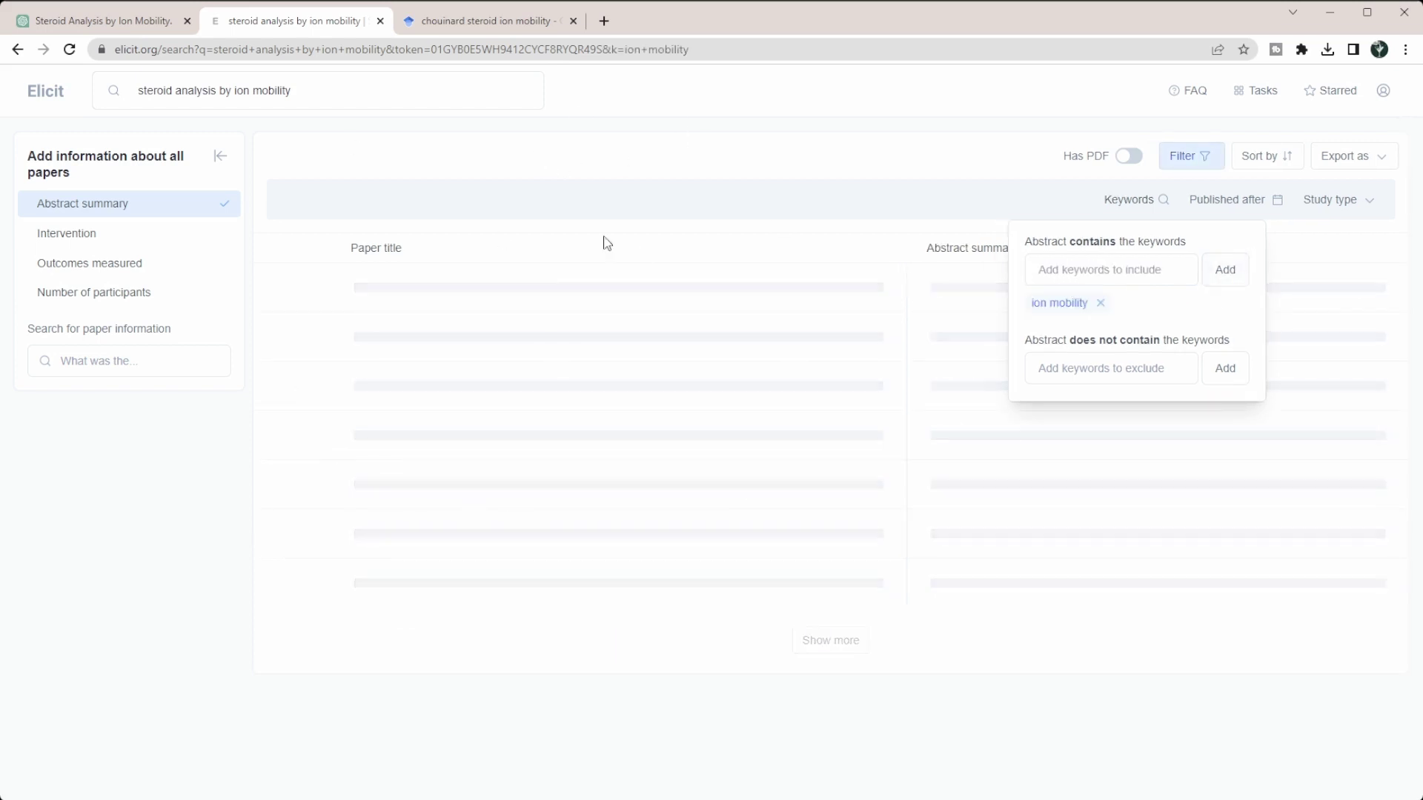
left_click(1149, 199)
scroll(605, 319, "down", 2)
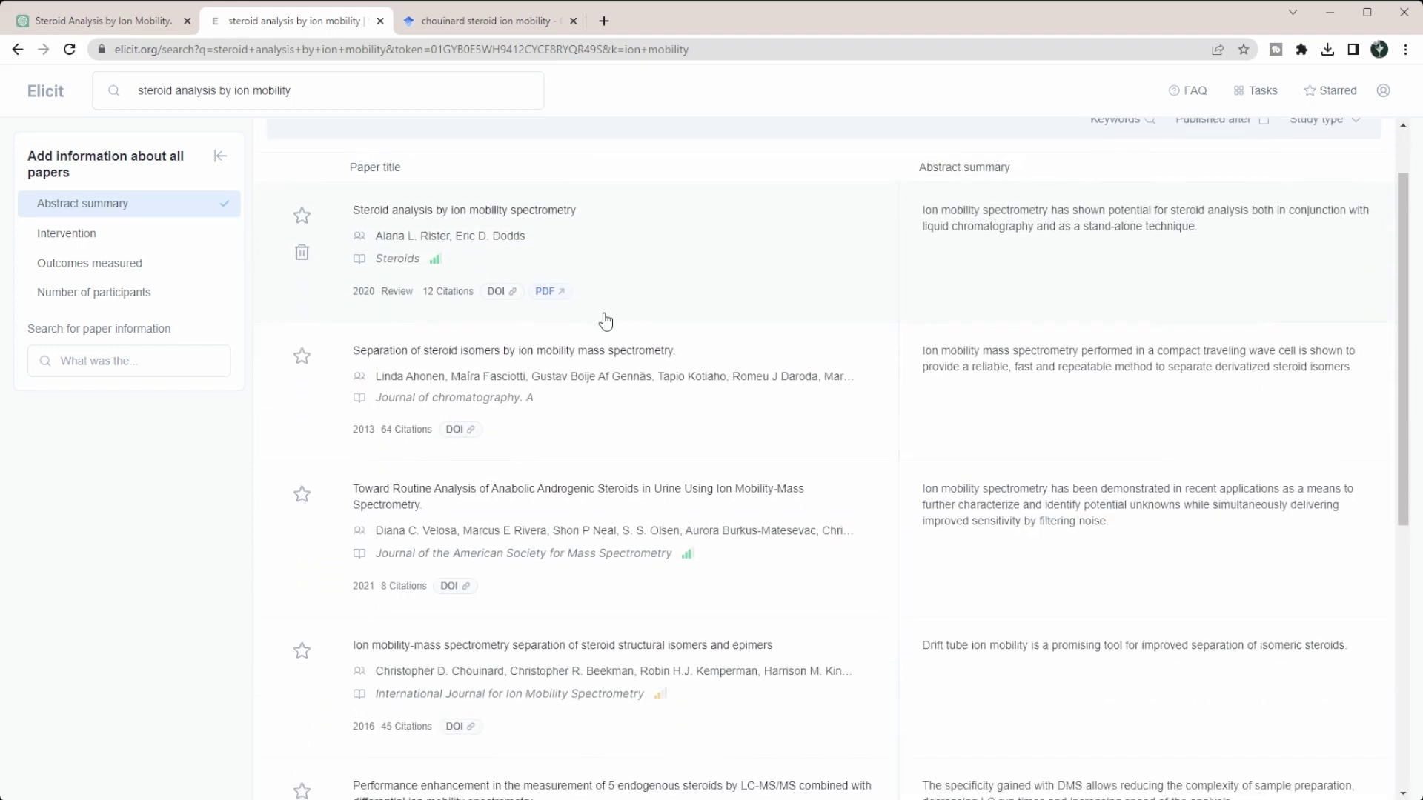
scroll(668, 467, "down", 3)
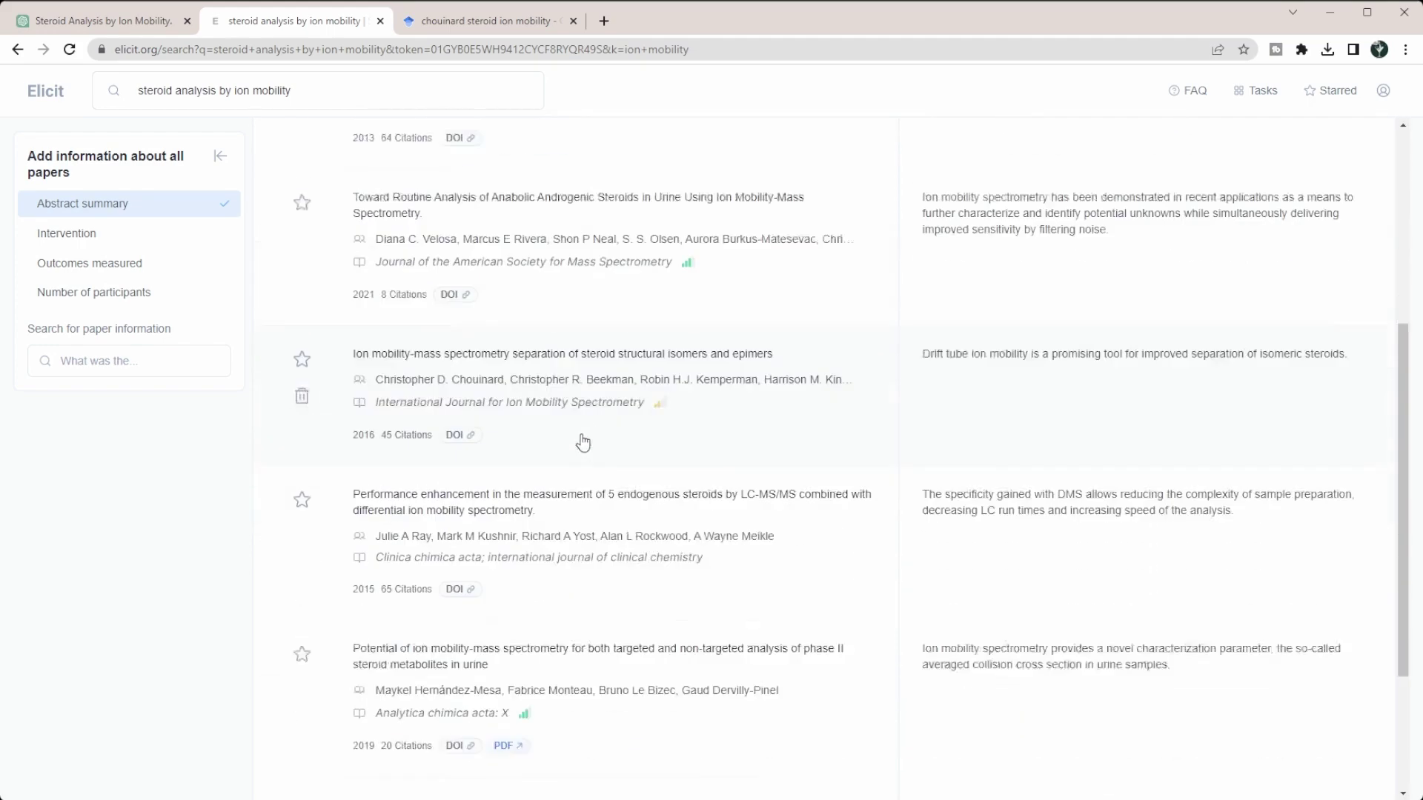
scroll(645, 500, "down", 3)
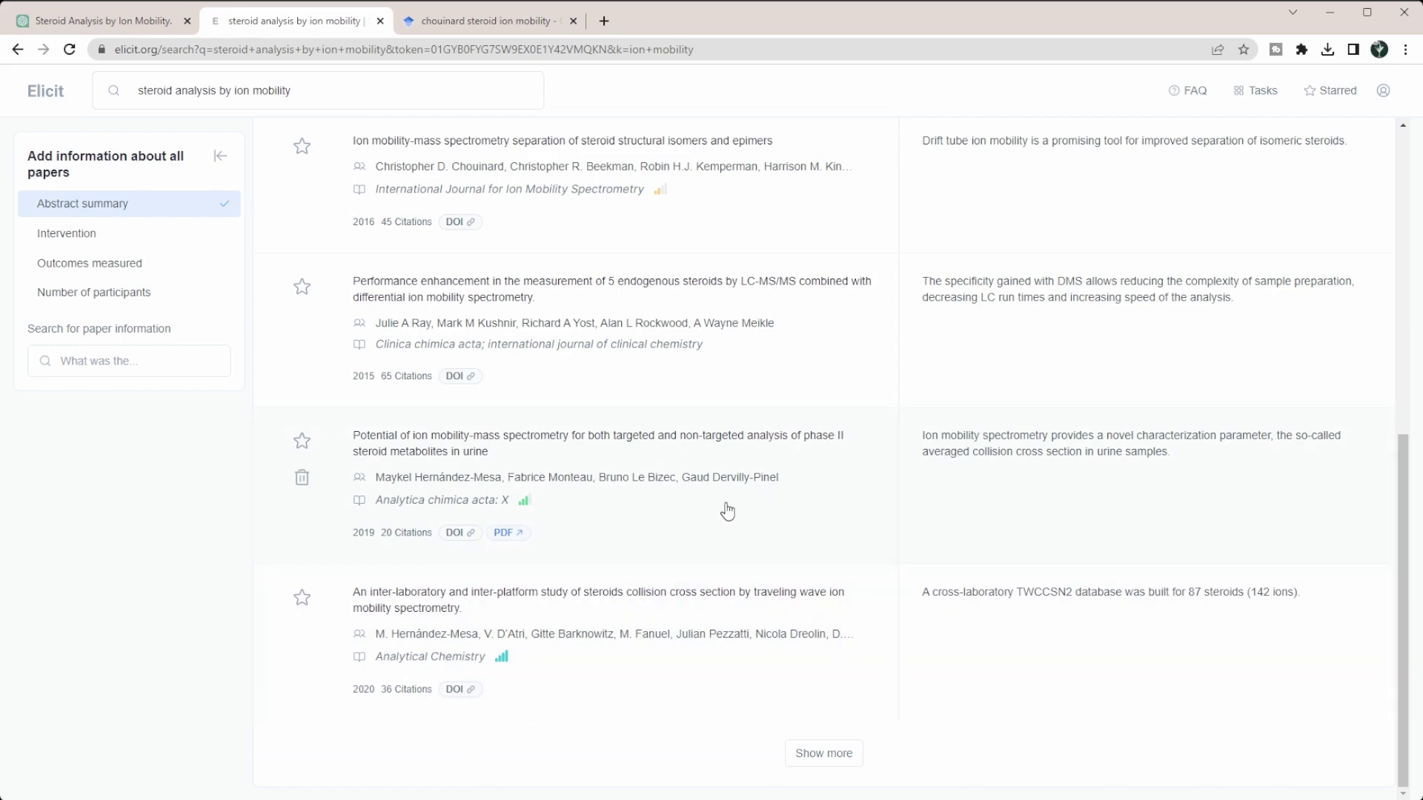
scroll(728, 510, "up", 6)
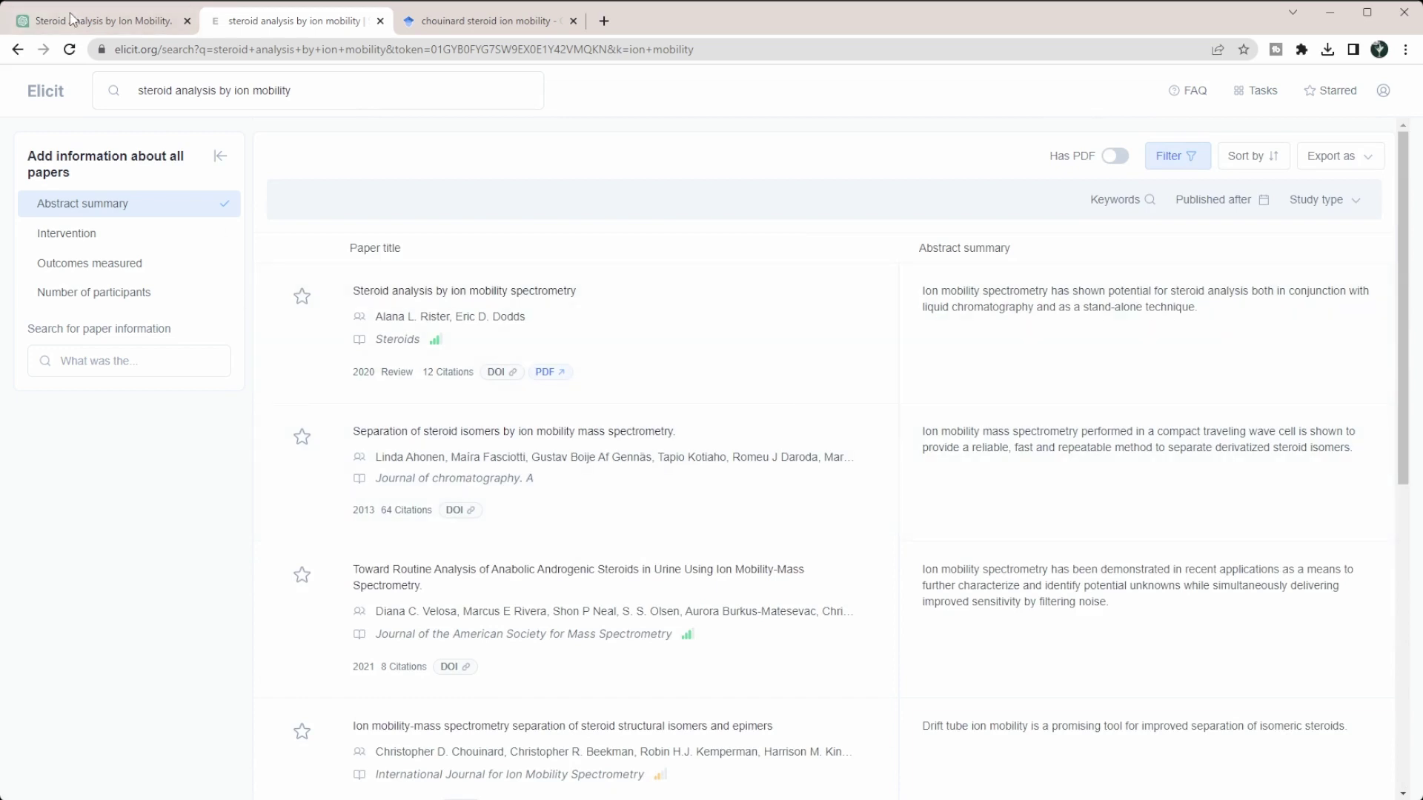
left_click(489, 22)
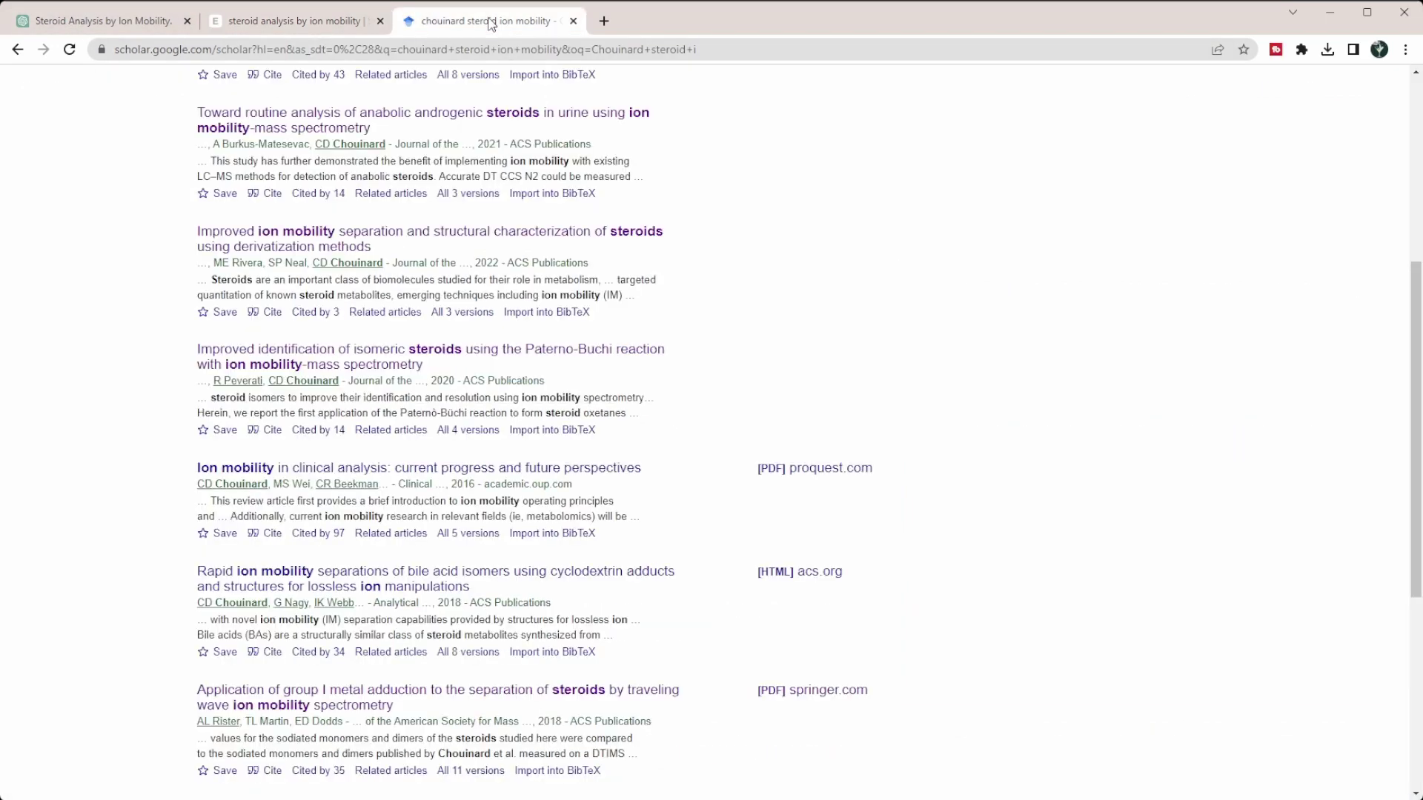
Return from the Google Scholar results to ChatGPT's ten-article steroid list
left_click(112, 21)
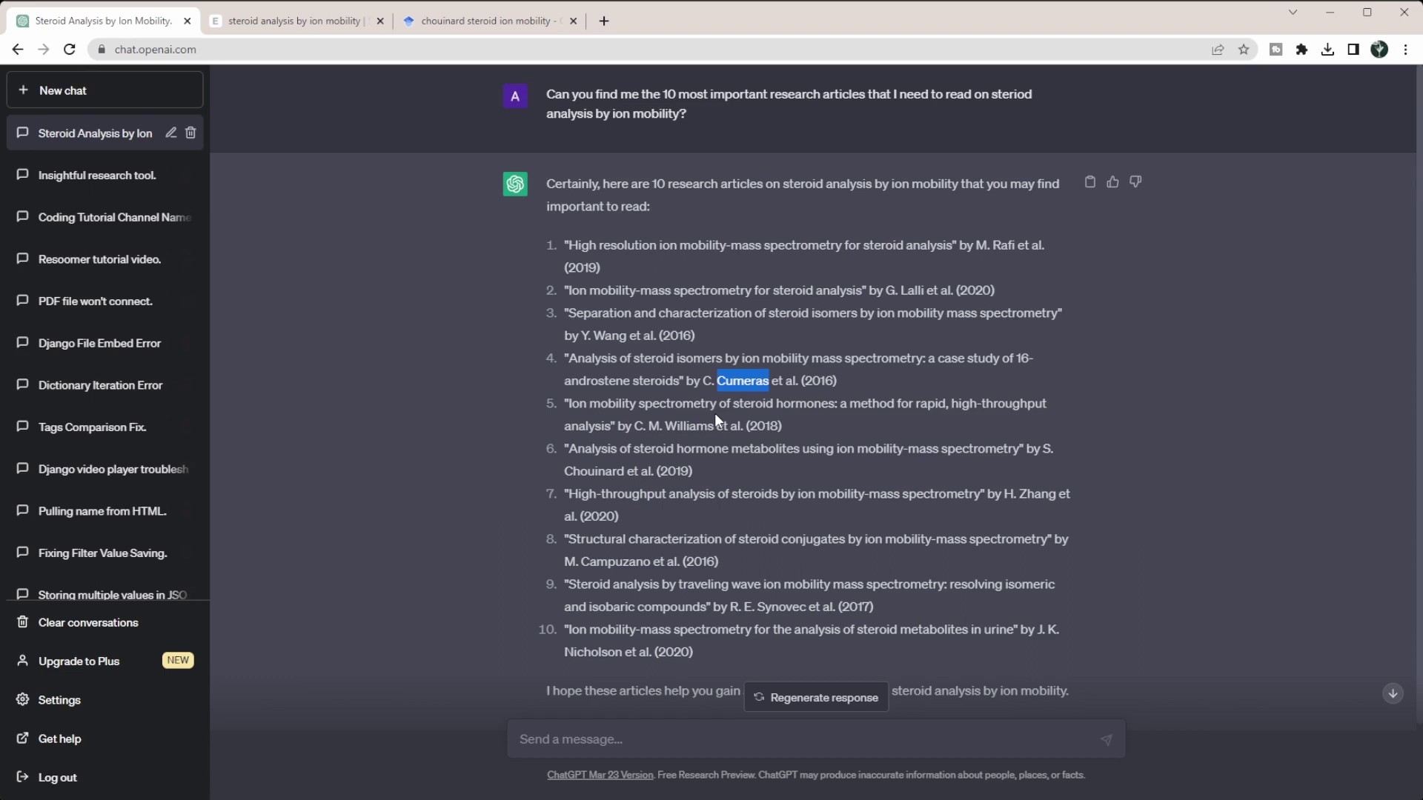
scroll(715, 413, "down", 1)
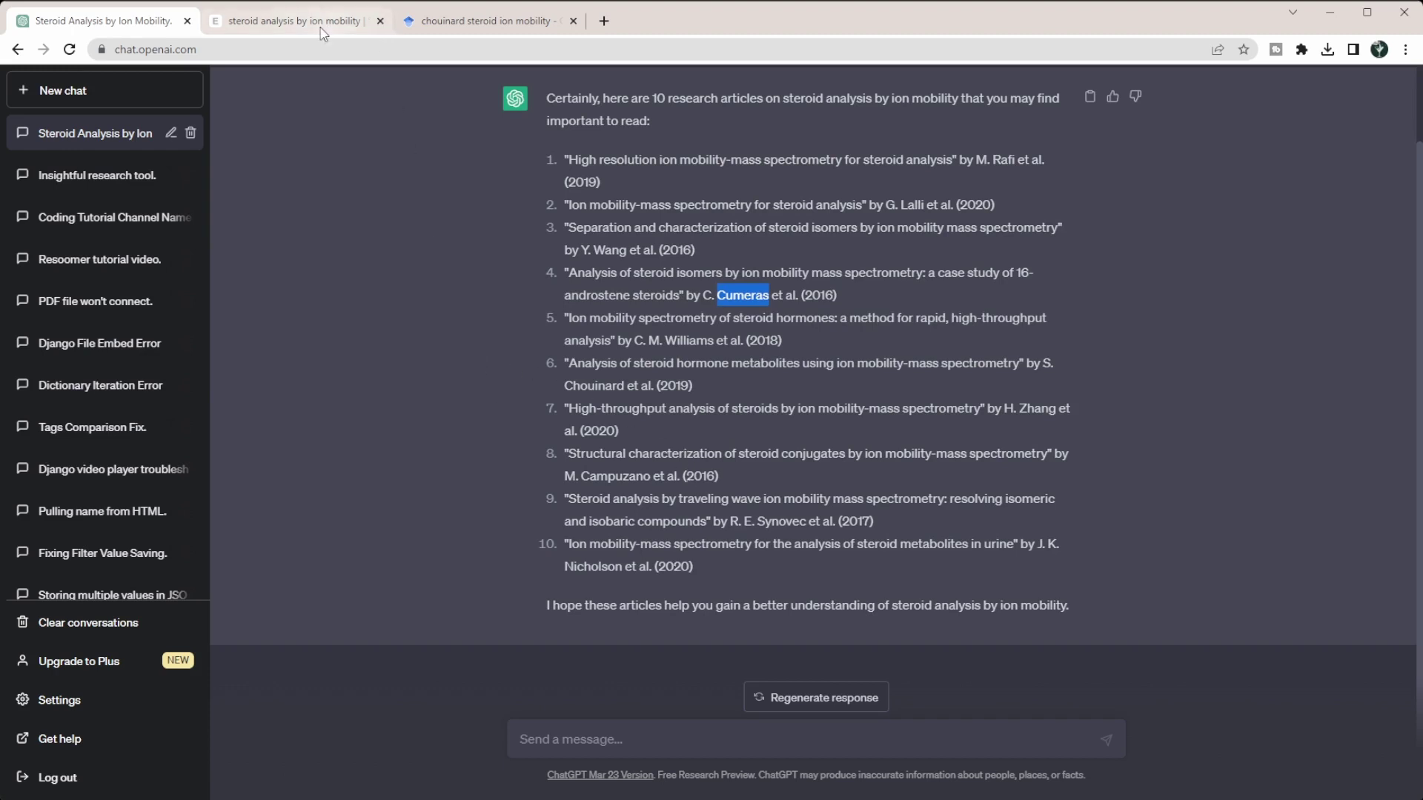
Copy the abstract of the Rister and Dodds ion mobility review PDF opened from Elicit
left_click(471, 20)
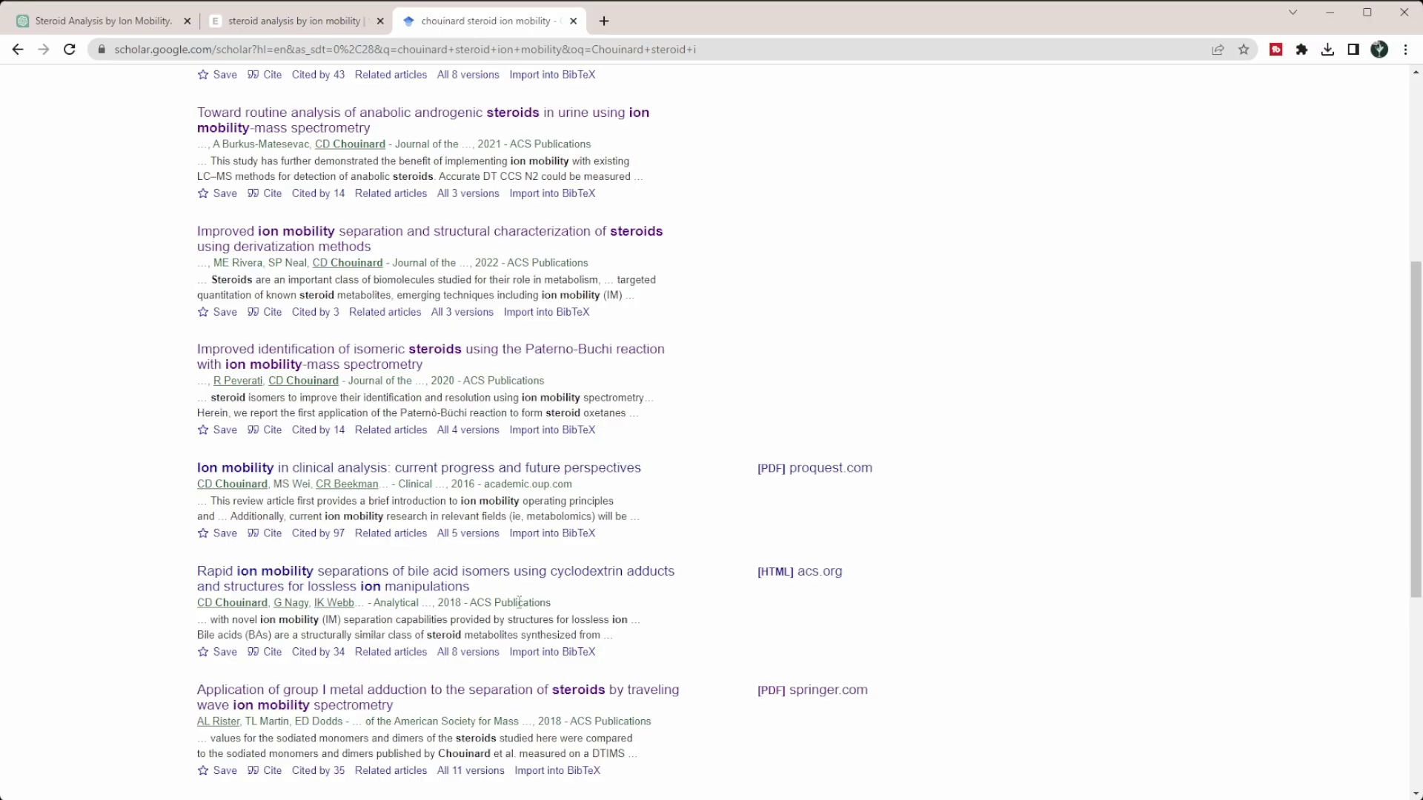
left_click(289, 21)
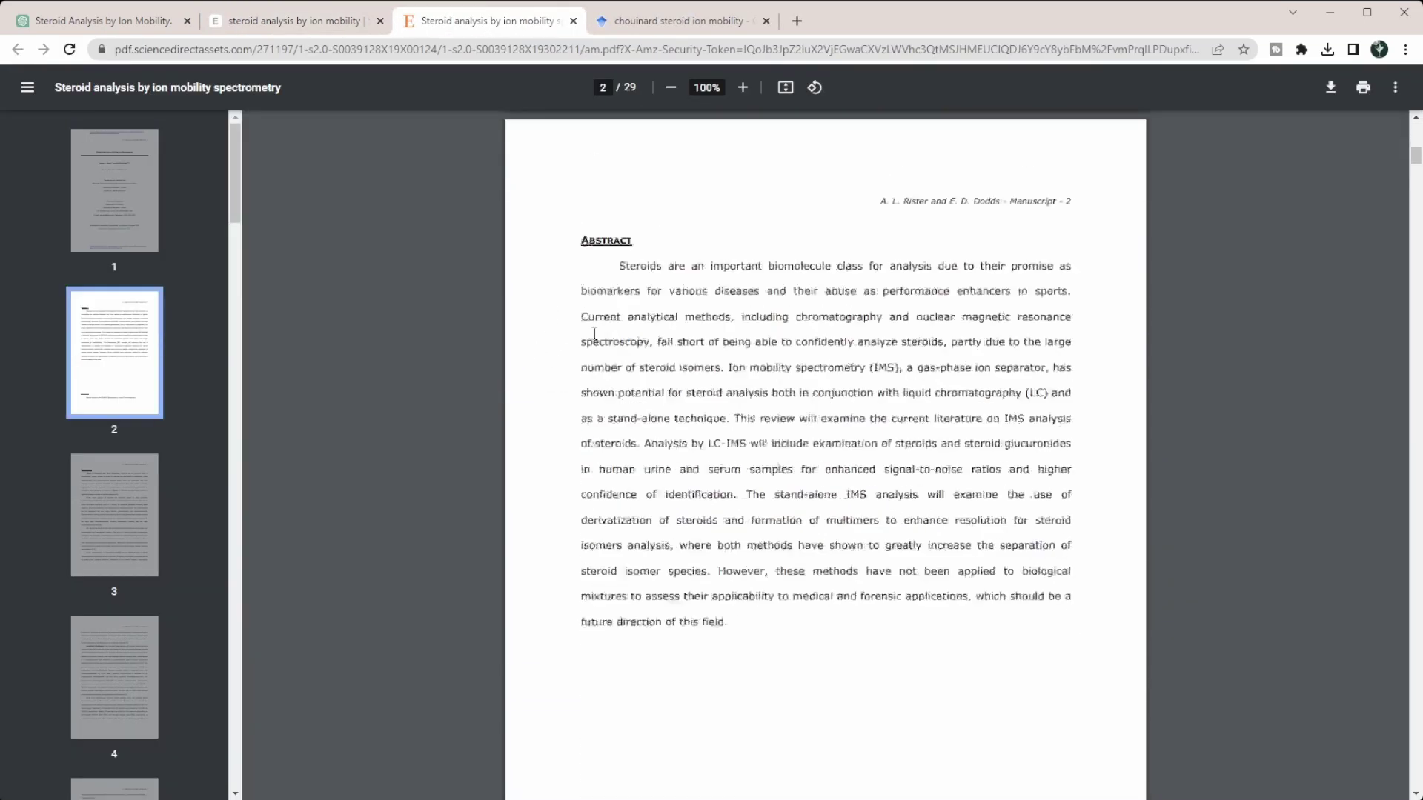
scroll(599, 327, "down", 1)
left_click_drag(618, 207, 735, 575)
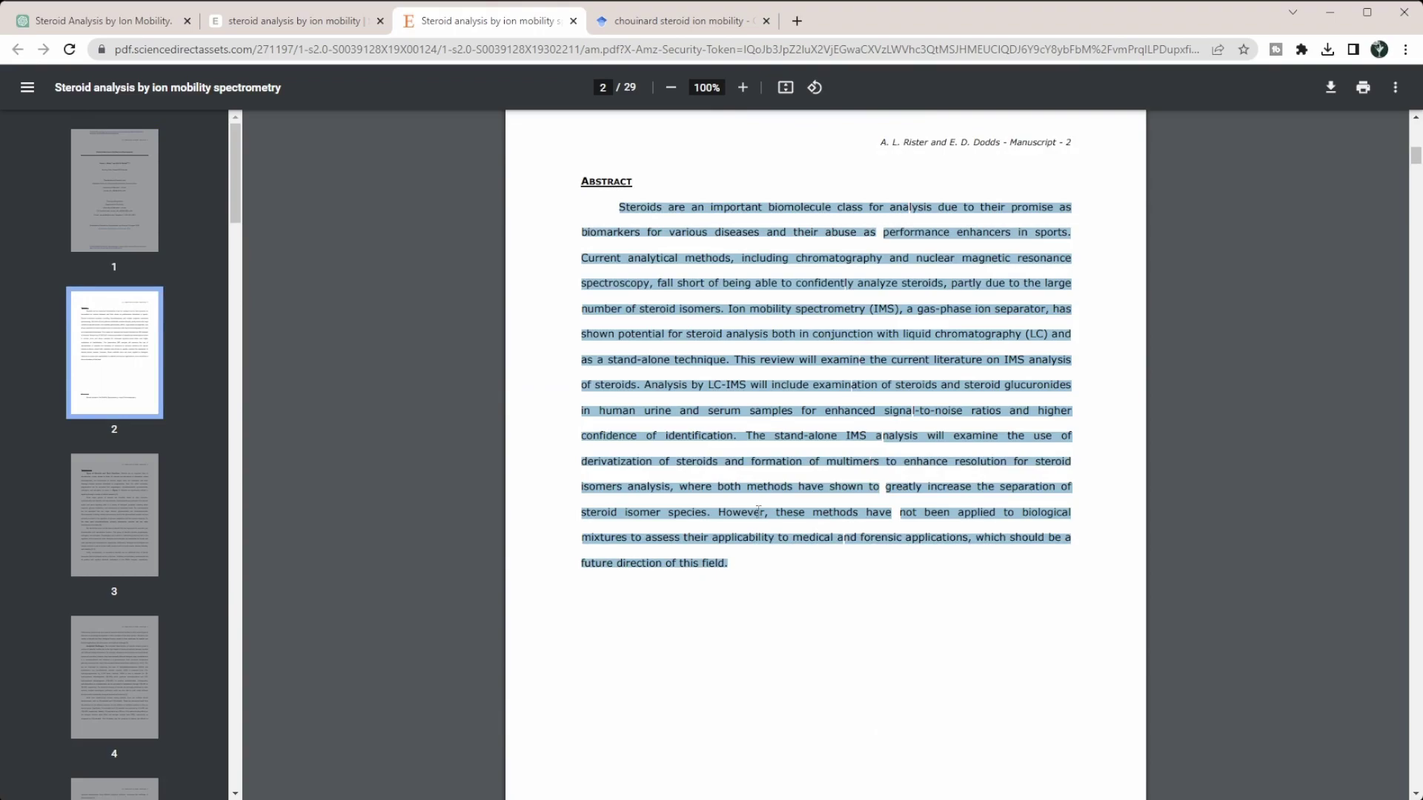
key("ctrl+c")
Ask ChatGPT to explain the pasted abstract in 2 sentences of plain English
left_click(100, 20)
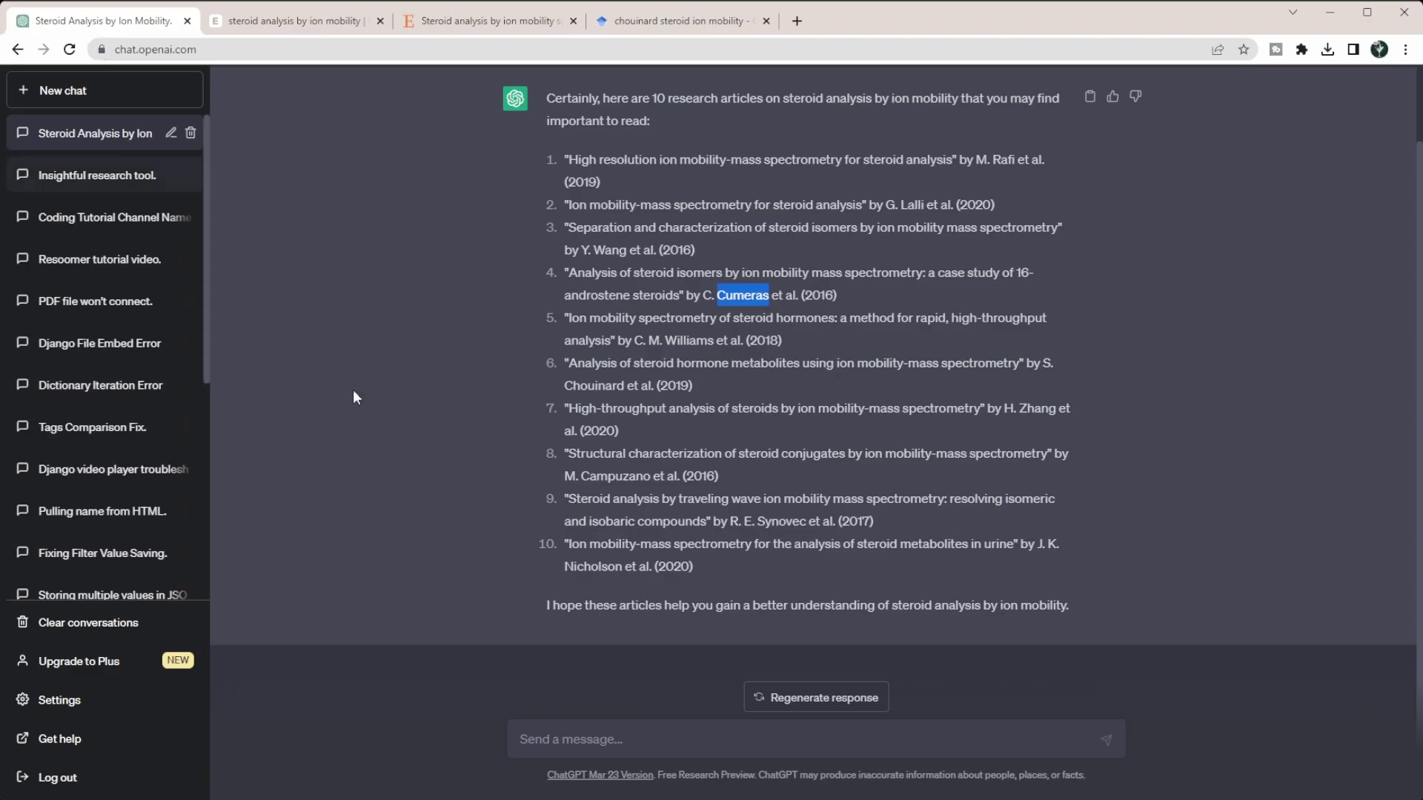
left_click(641, 740)
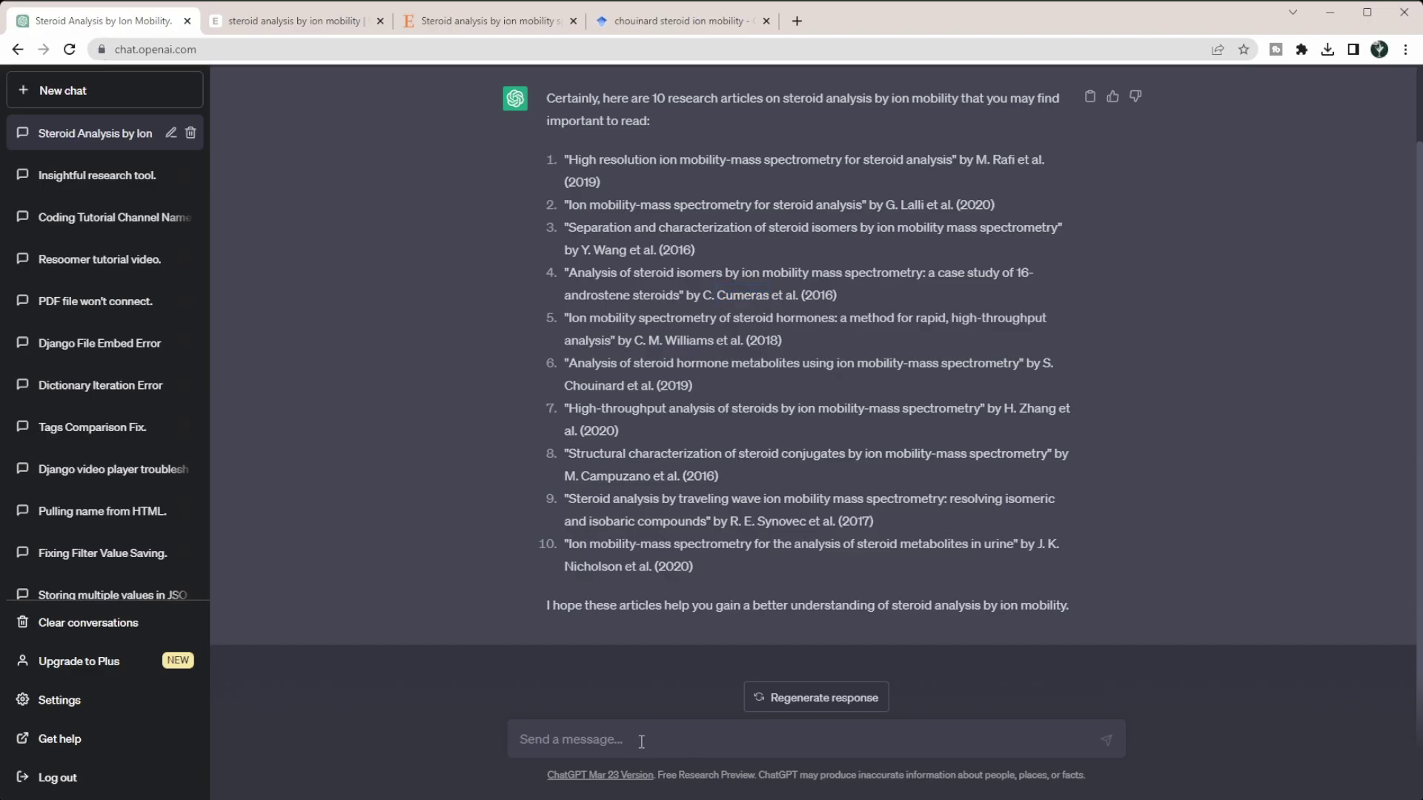
type("Can you su")
key("BackSpace")
type("explain th")
type("e following ")
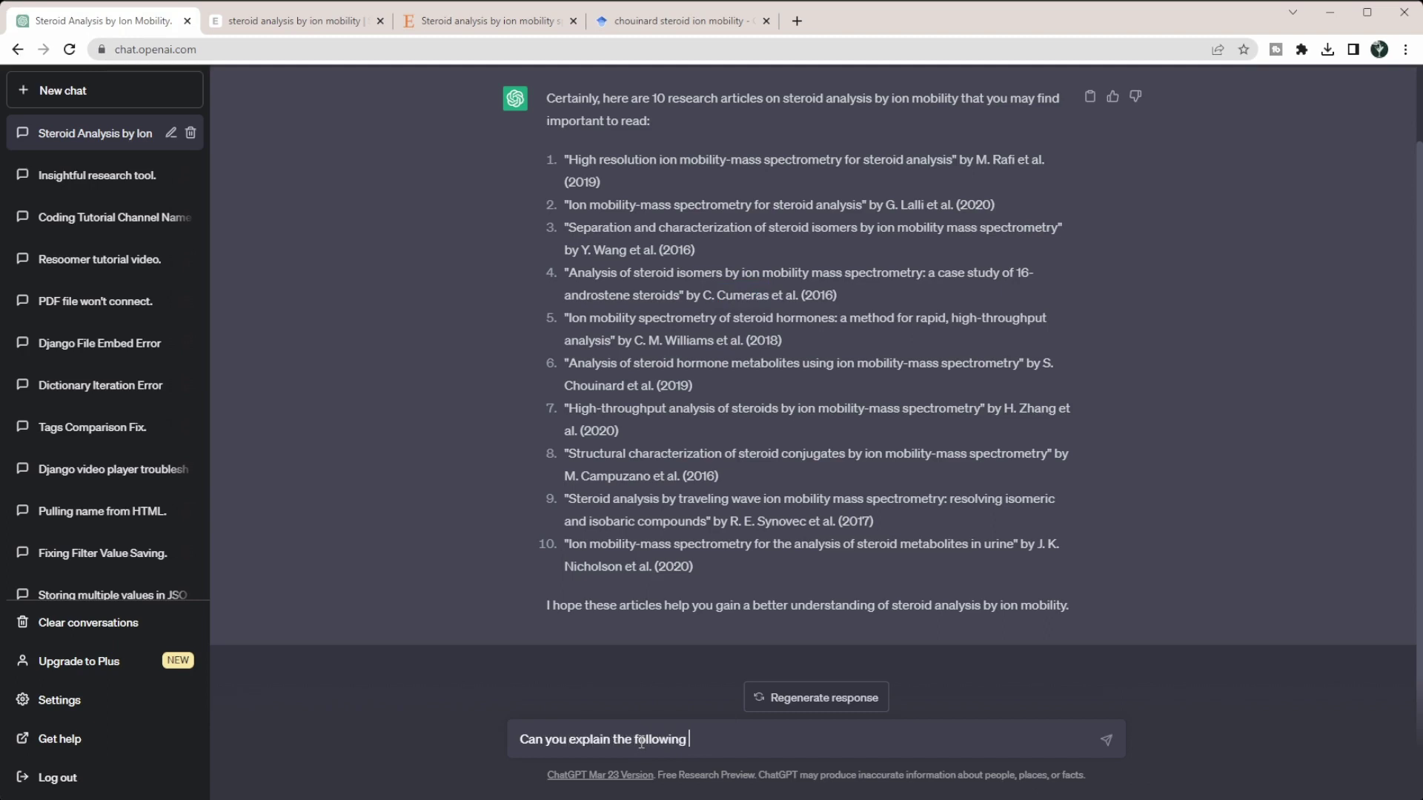
type("abstract in 2 ")
type("sentences in p")
type("lain english")
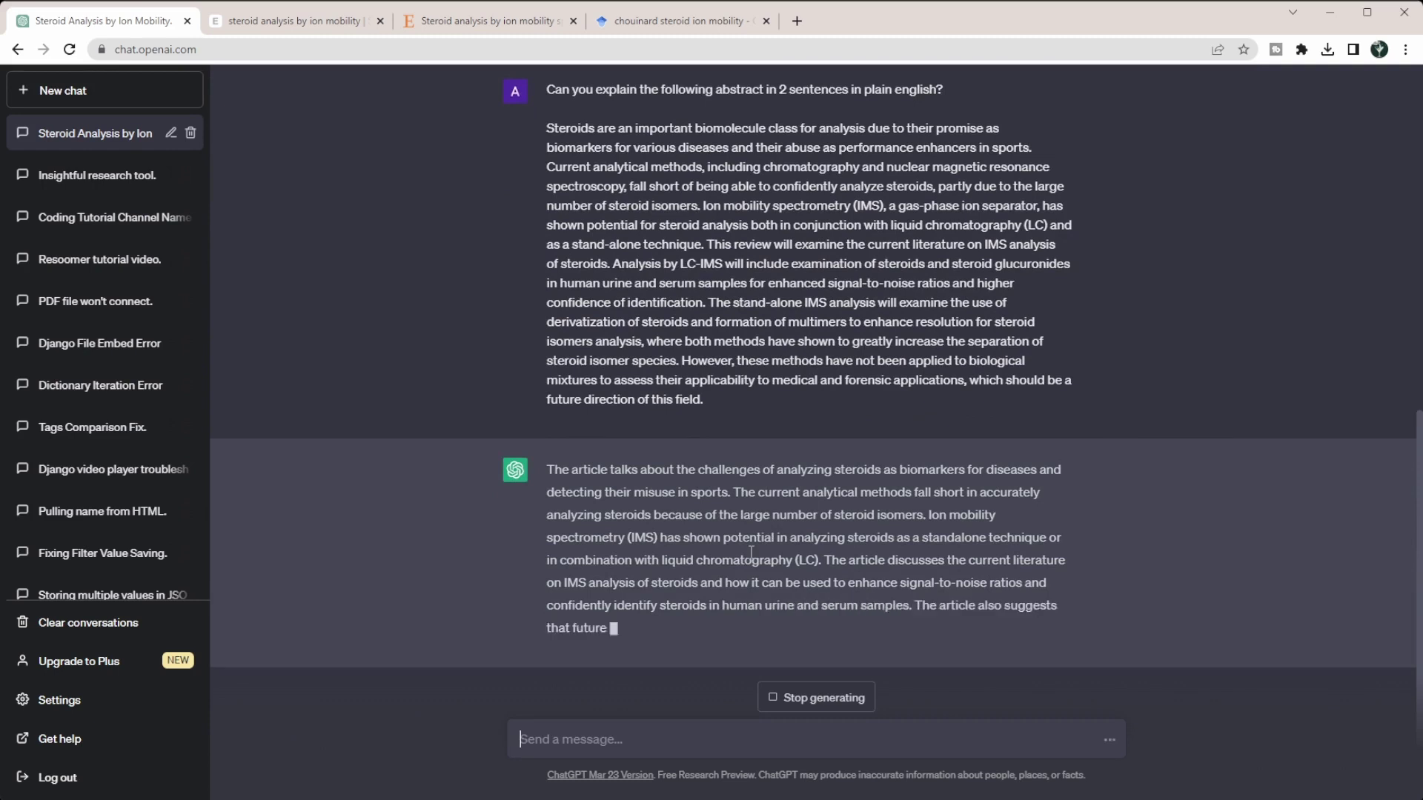
Highlight the explanation's opening sentences and its lines on sports misuse, current methods and IMS
left_click_drag(654, 449, 724, 446)
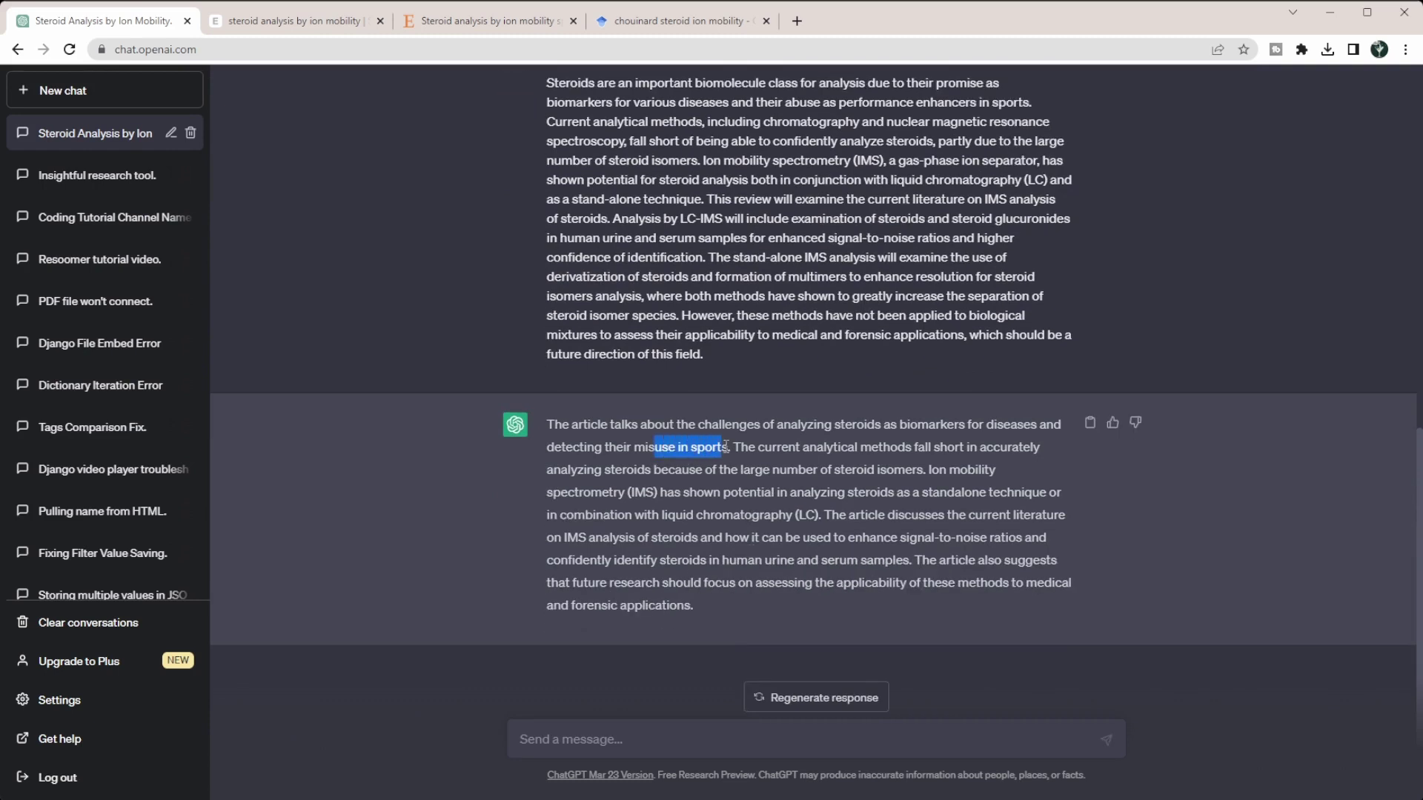
left_click_drag(583, 424, 898, 501)
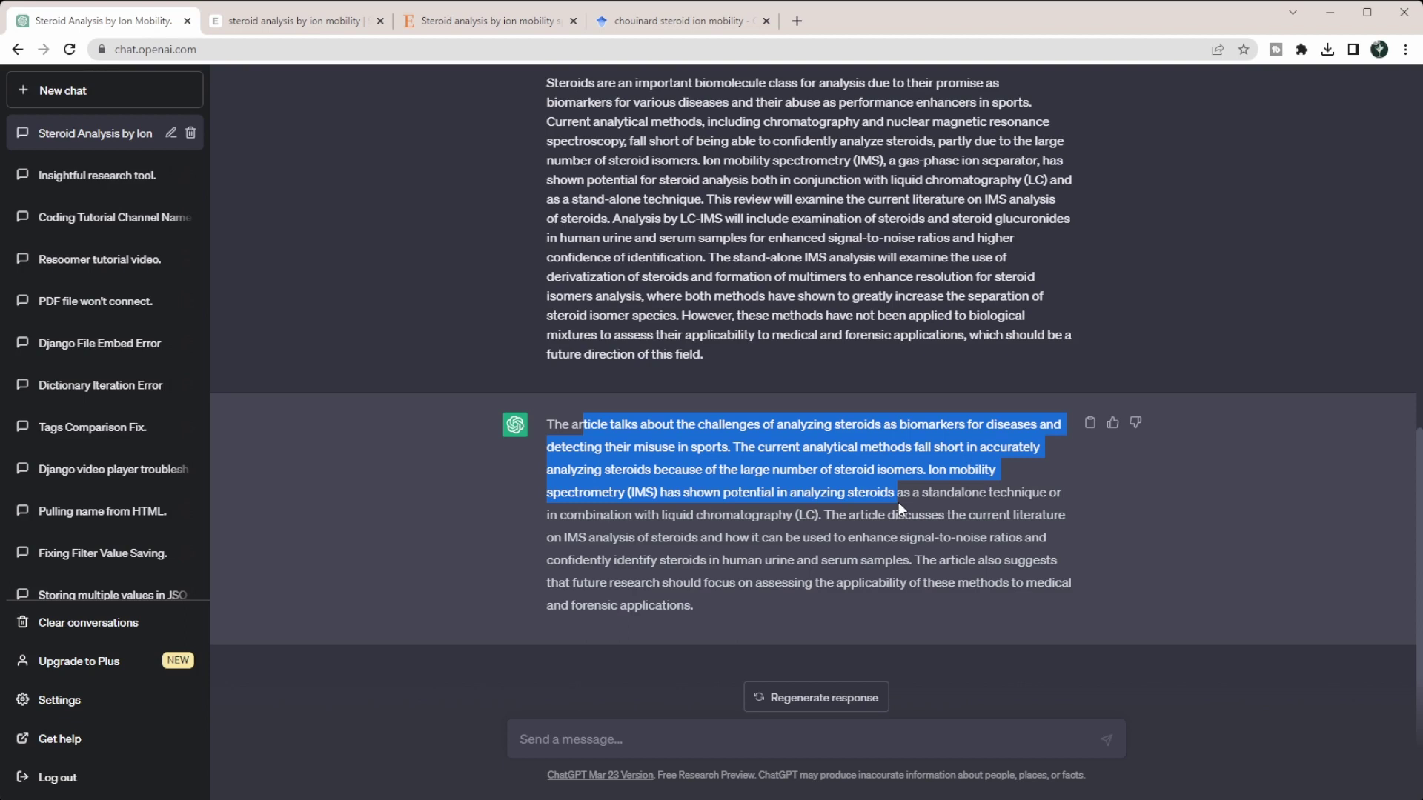
mouse_move(740, 449)
left_mouse_down()
mouse_move(792, 512)
mouse_move(819, 513)
left_mouse_up()
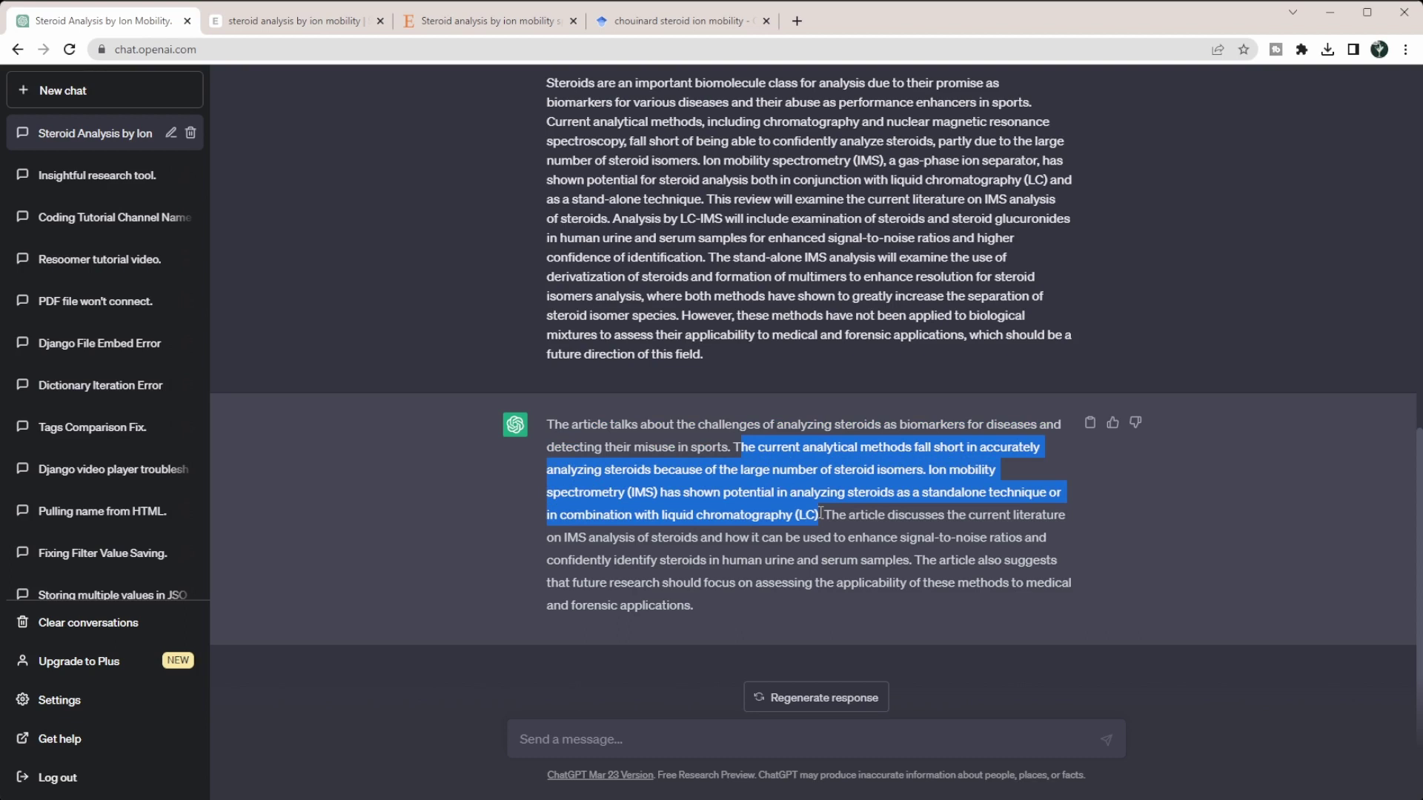
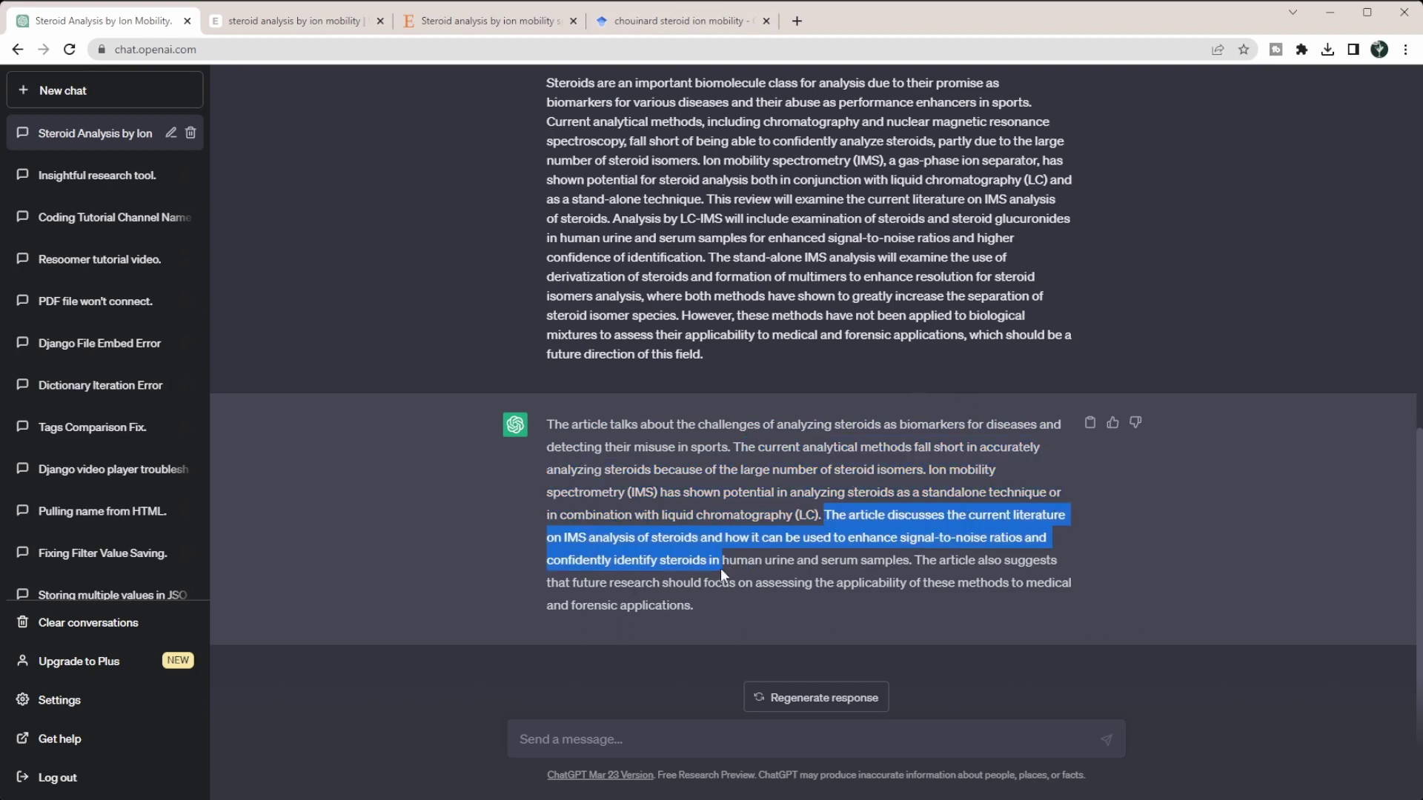
After reviewing ChatGPT's literature summary, add a 'Number of studies' column to Elicit's results table
left_click_drag(722, 561, 1056, 595)
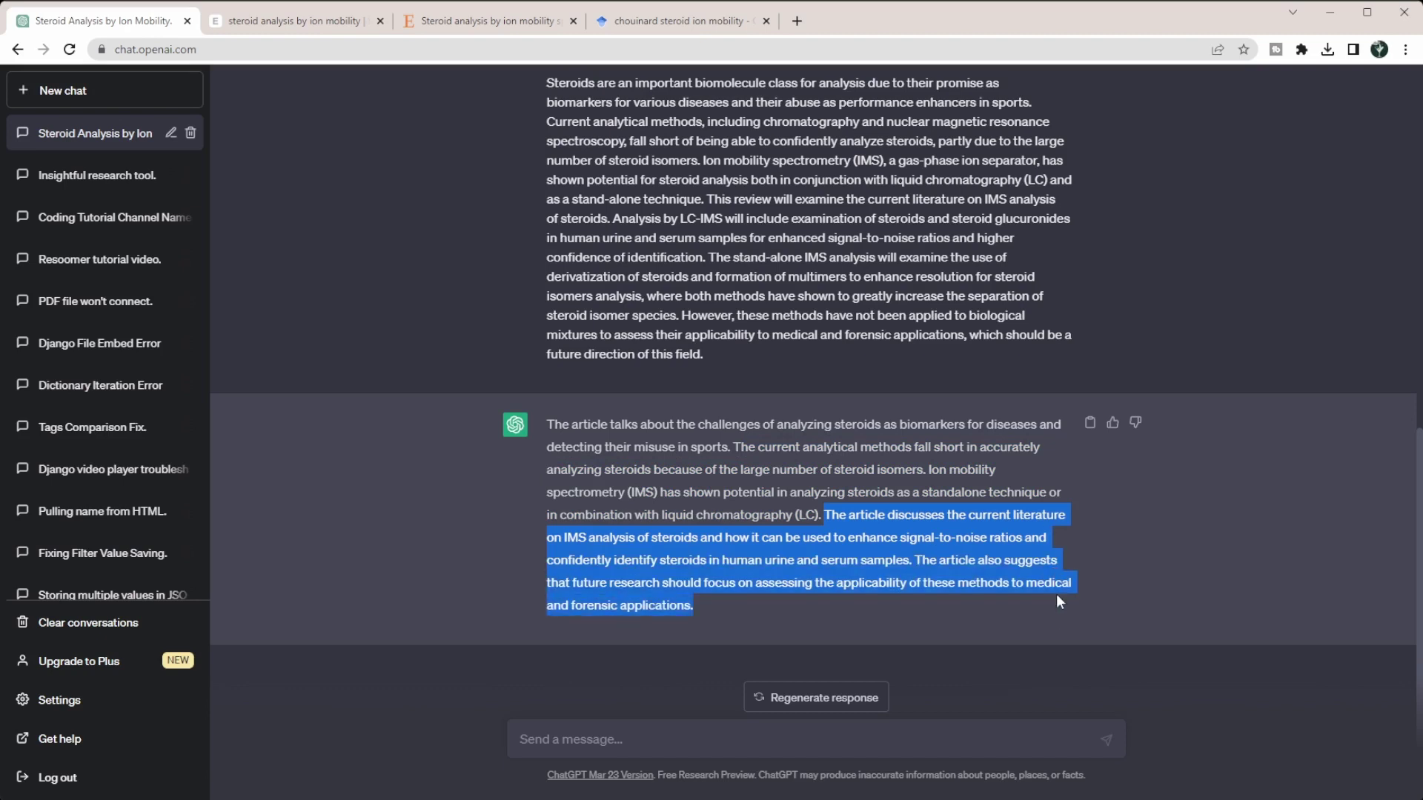
left_click(1056, 593)
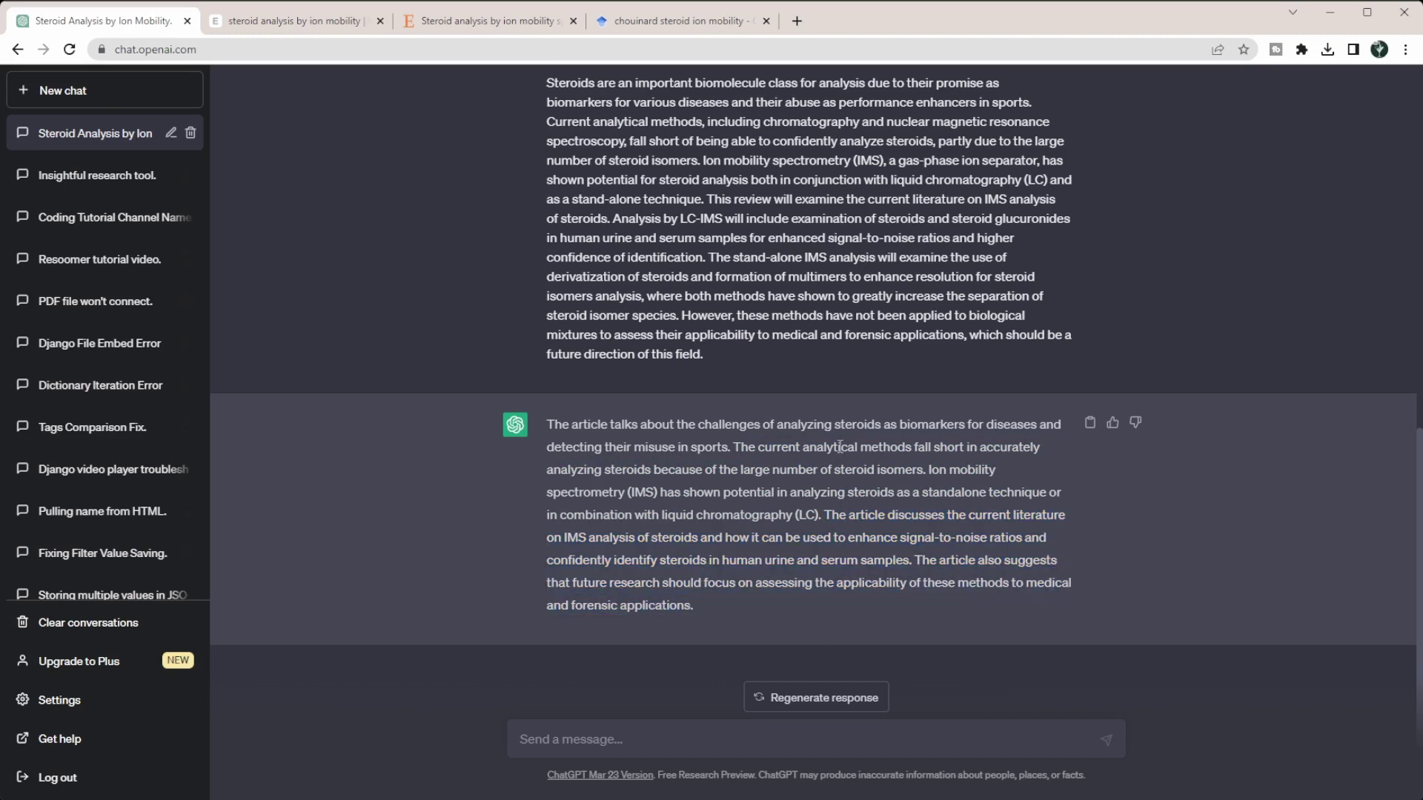
left_click(287, 20)
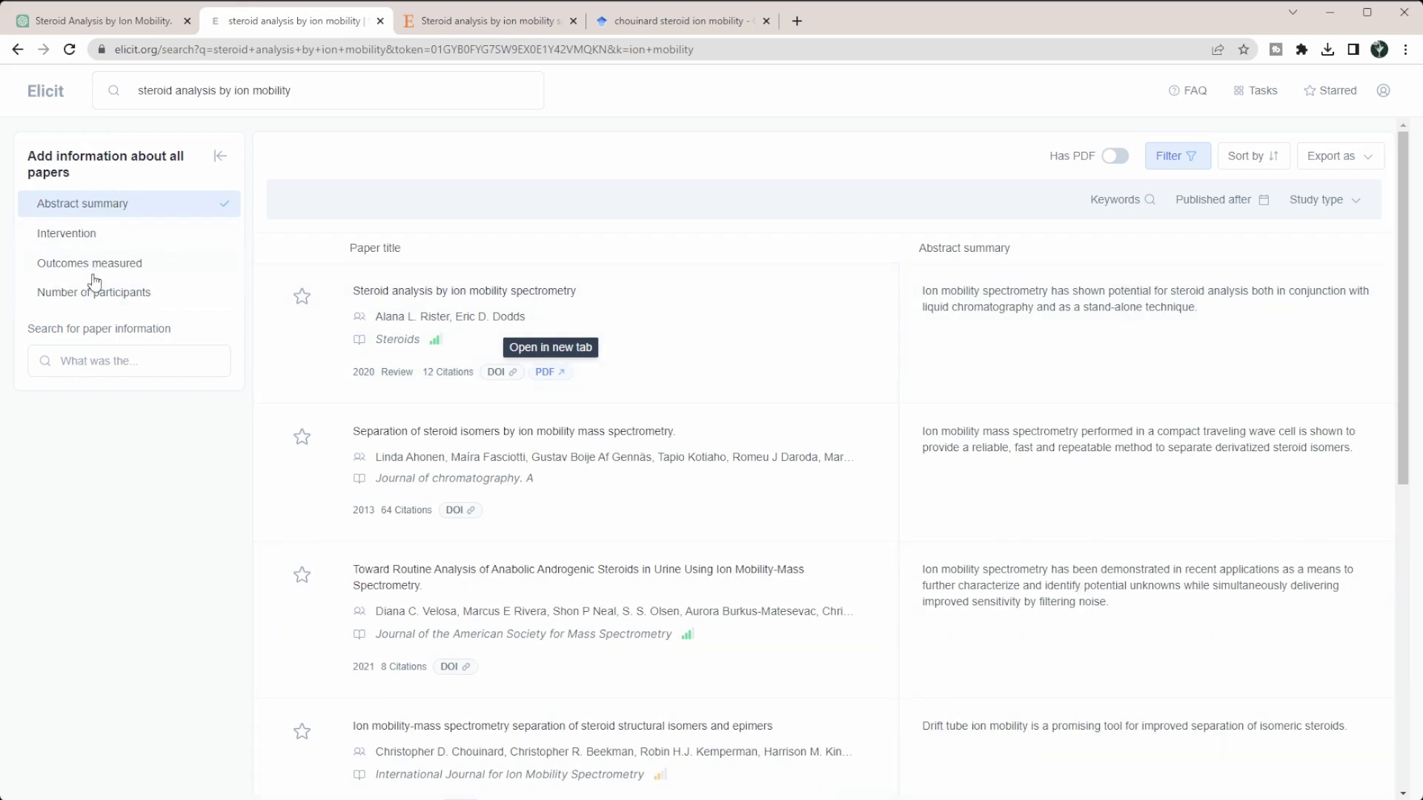
left_click(87, 361)
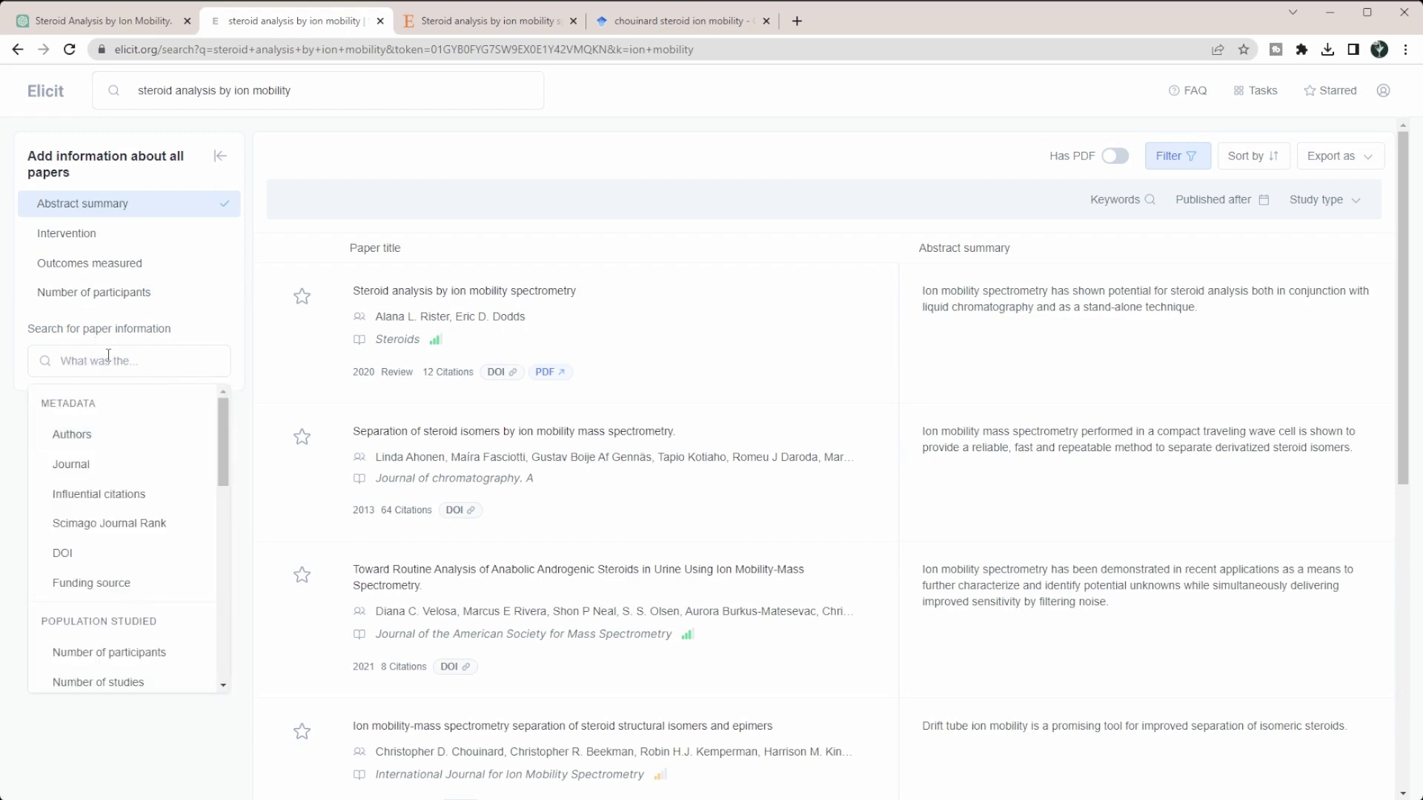
scroll(112, 494, "down", 3)
scroll(112, 533, "down", 3)
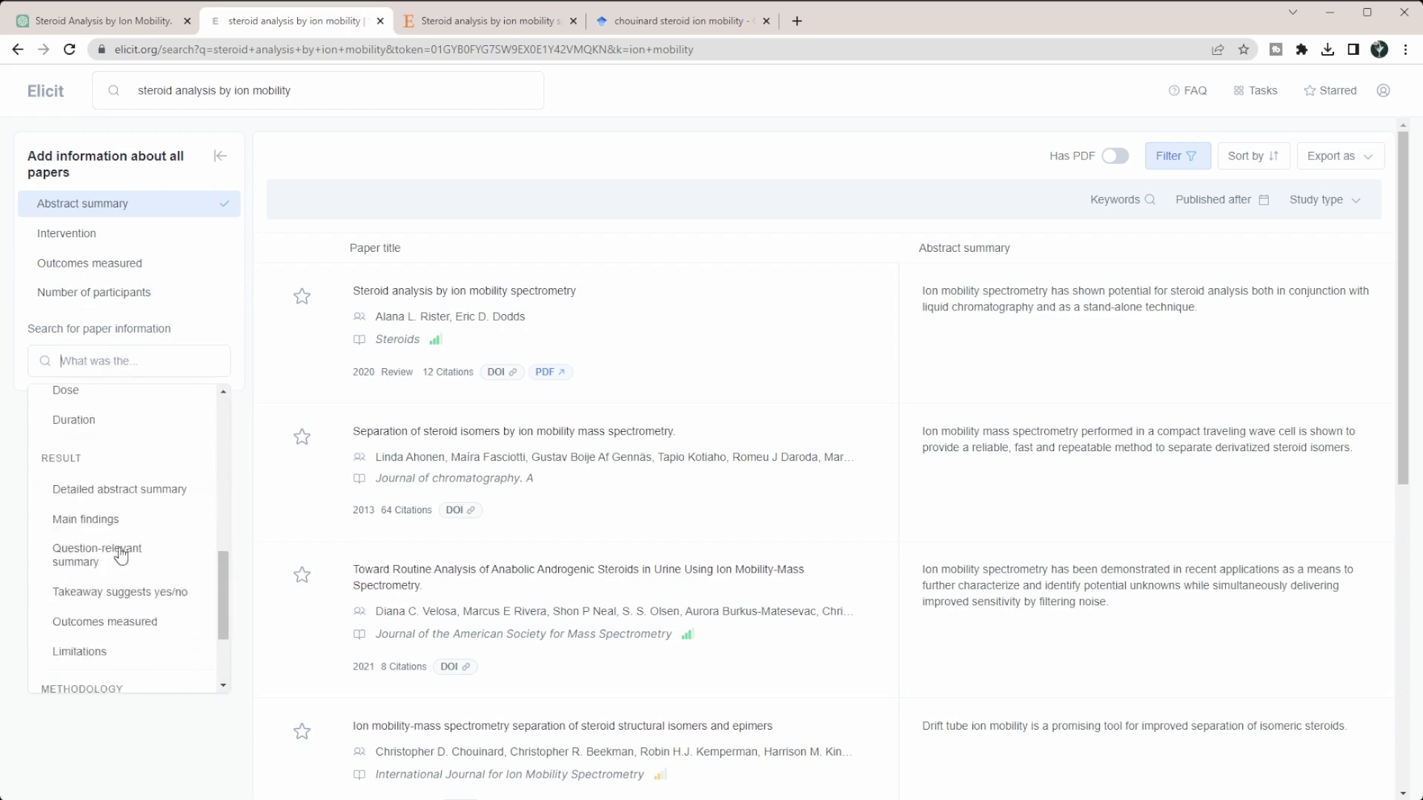
scroll(122, 578, "down", 3)
scroll(123, 623, "up", 3)
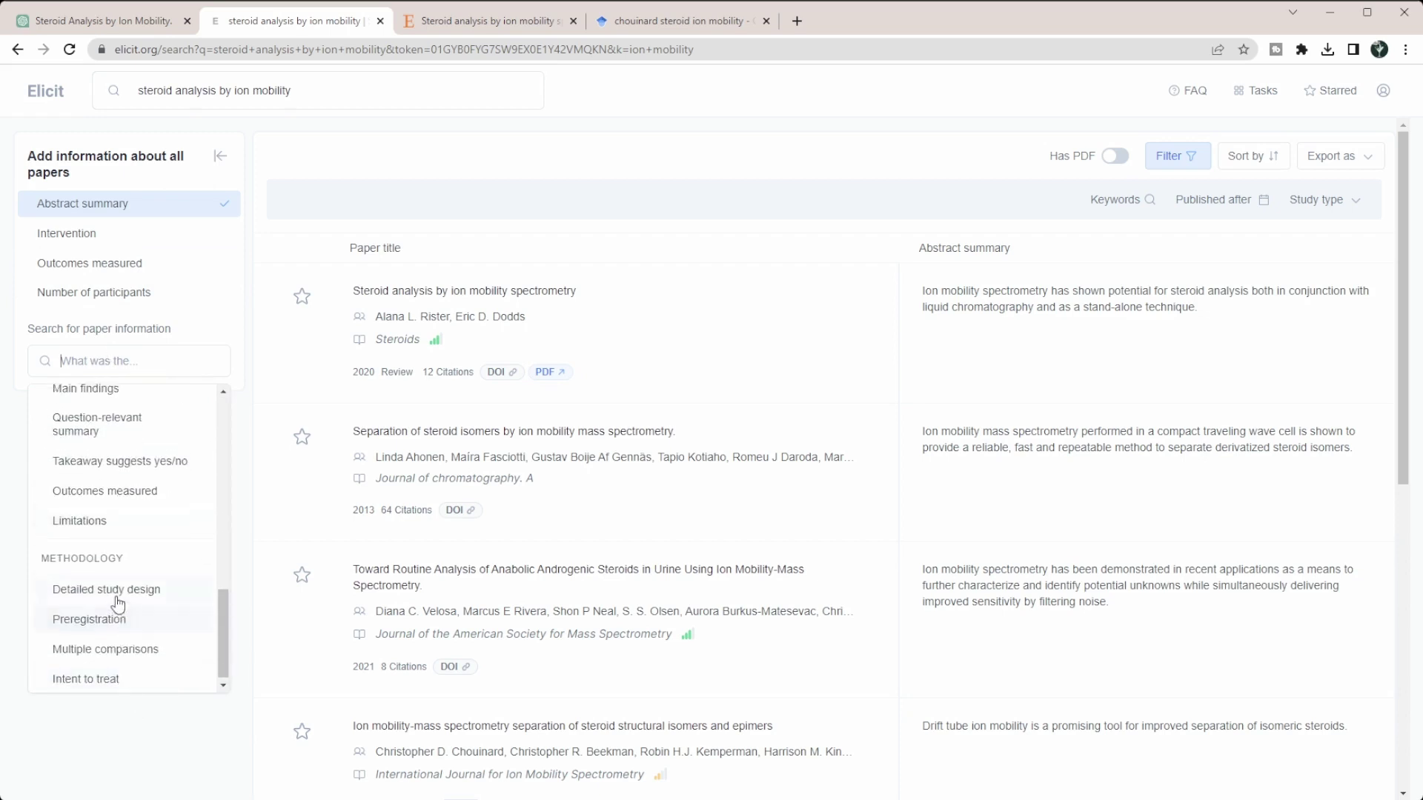
scroll(67, 628, "up", 3)
scroll(90, 545, "up", 3)
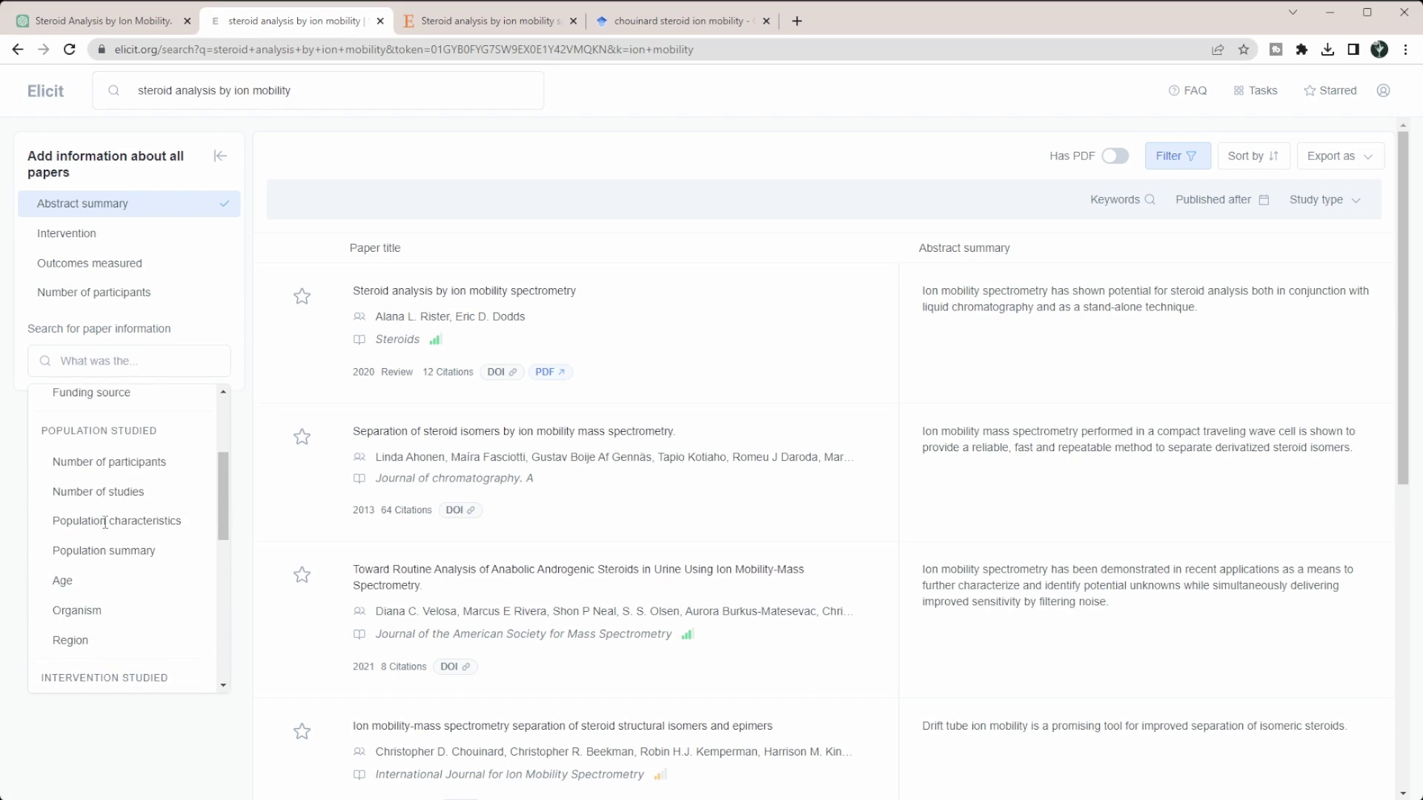
scroll(111, 523, "up", 3)
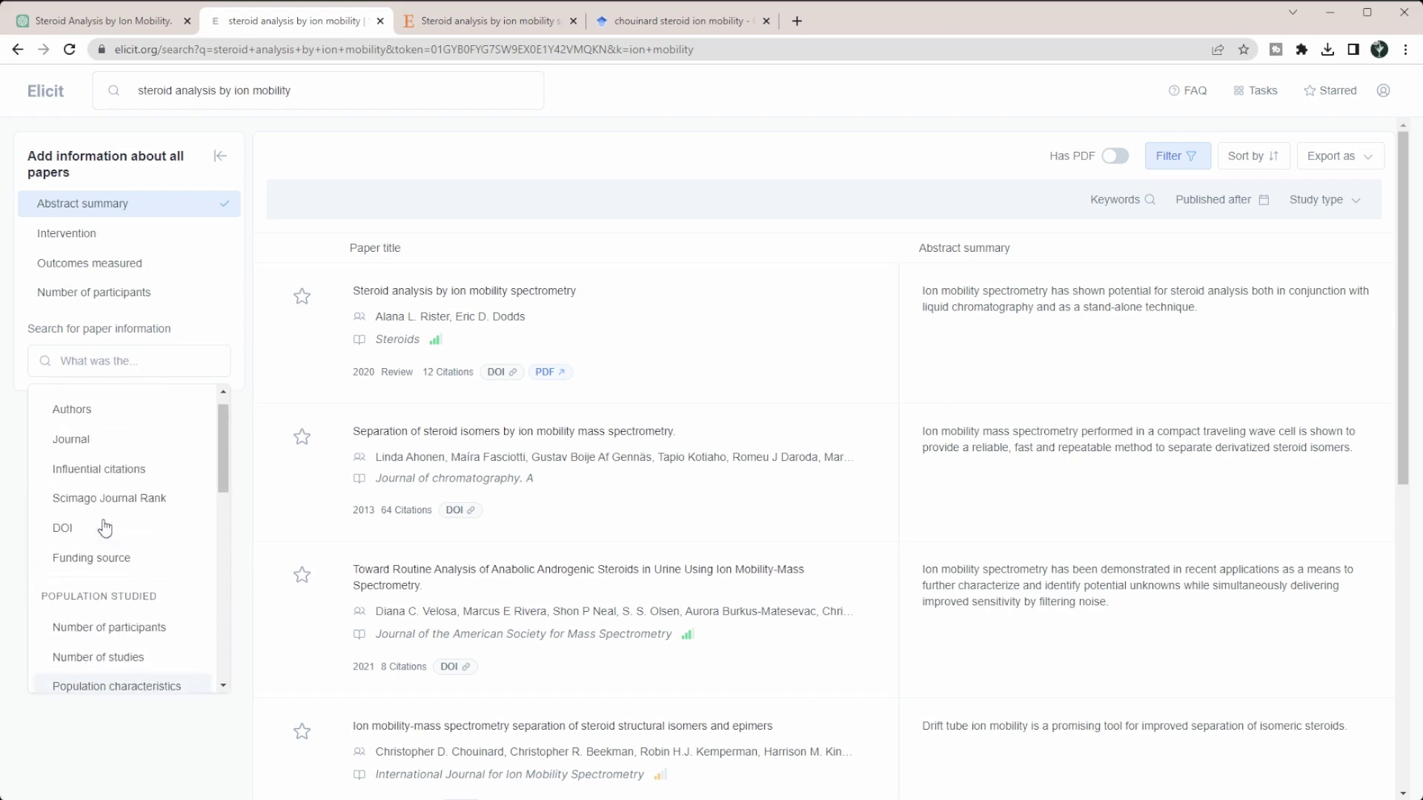
scroll(117, 506, "up", 2)
scroll(131, 600, "down", 3)
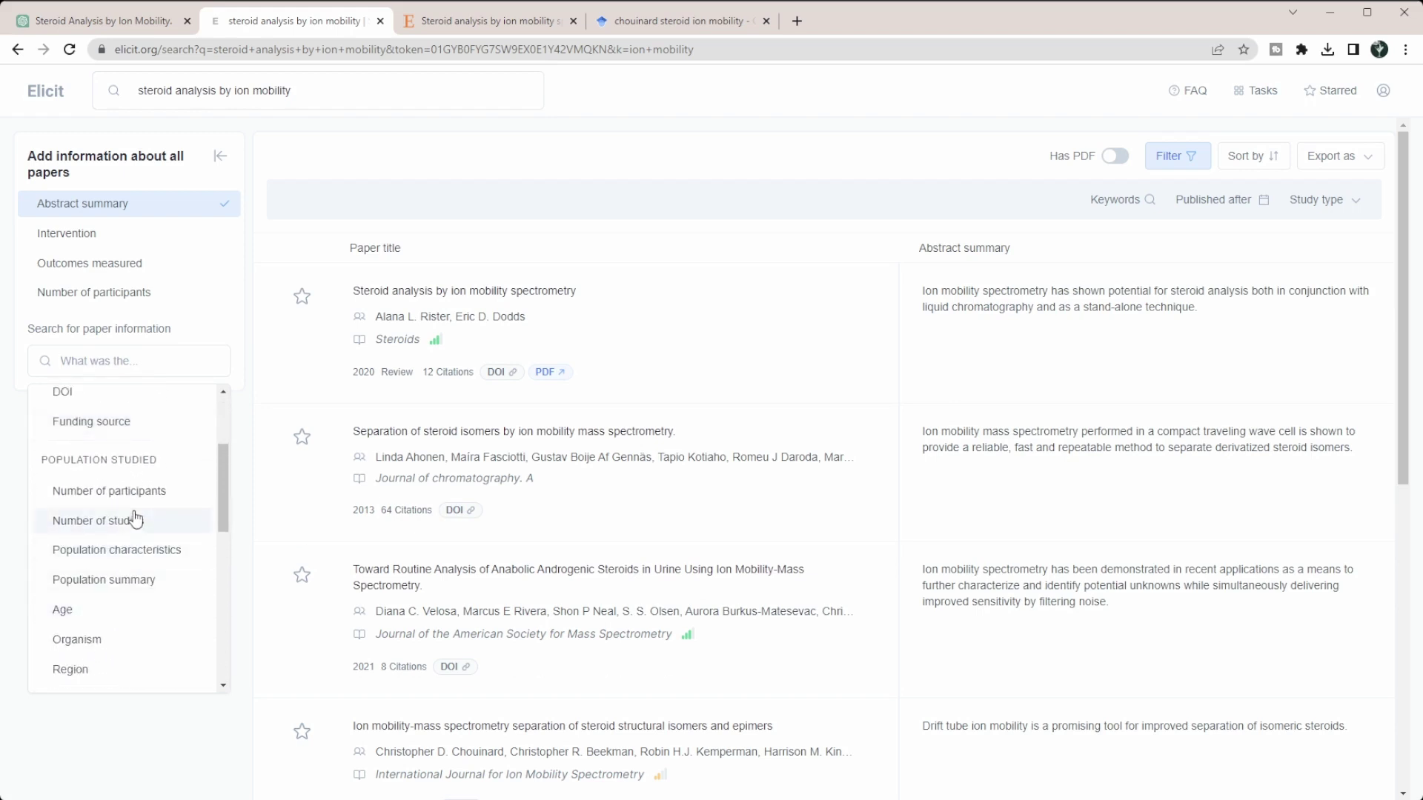
scroll(134, 547, "down", 3)
scroll(122, 533, "up", 1)
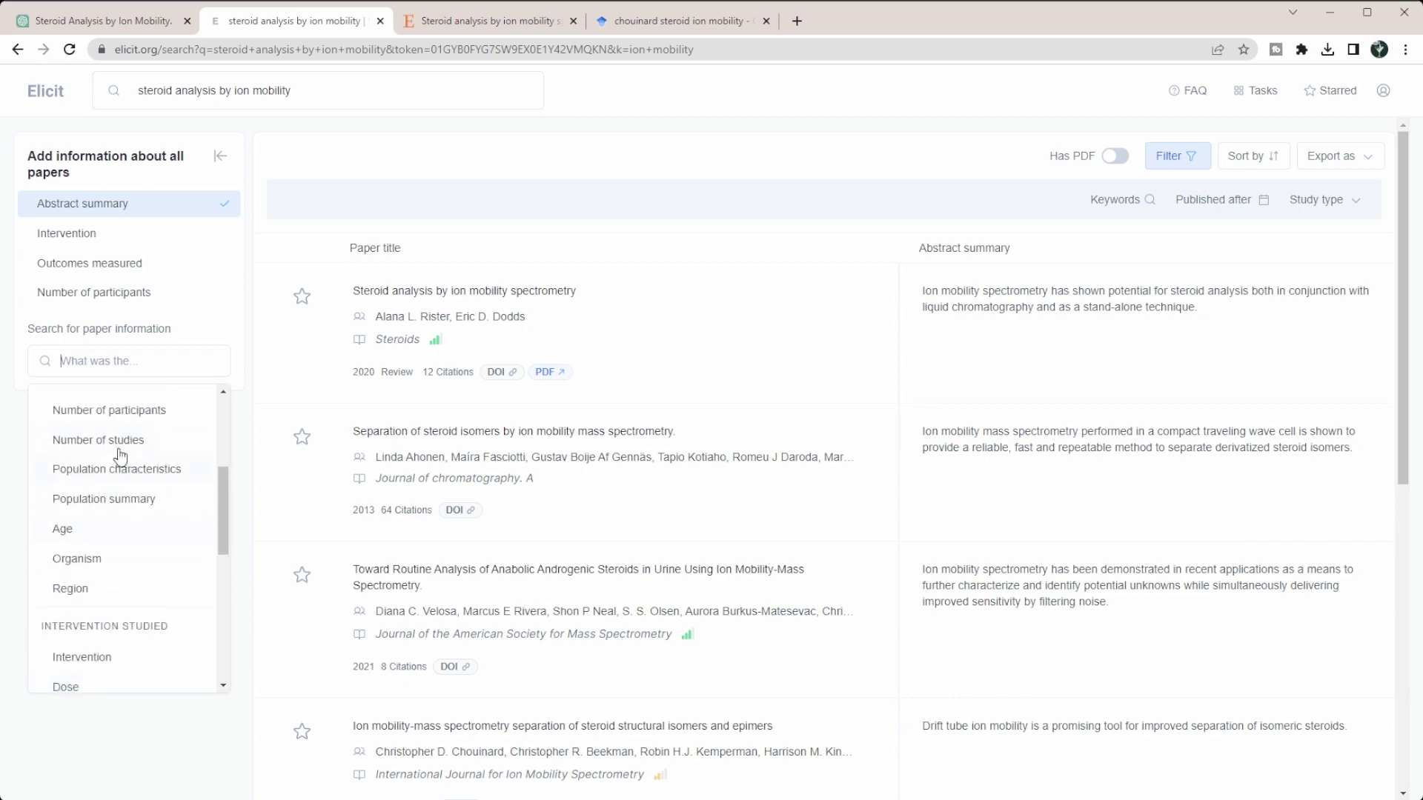
left_click(97, 438)
scroll(1278, 445, "down", 5)
scroll(1268, 534, "down", 2)
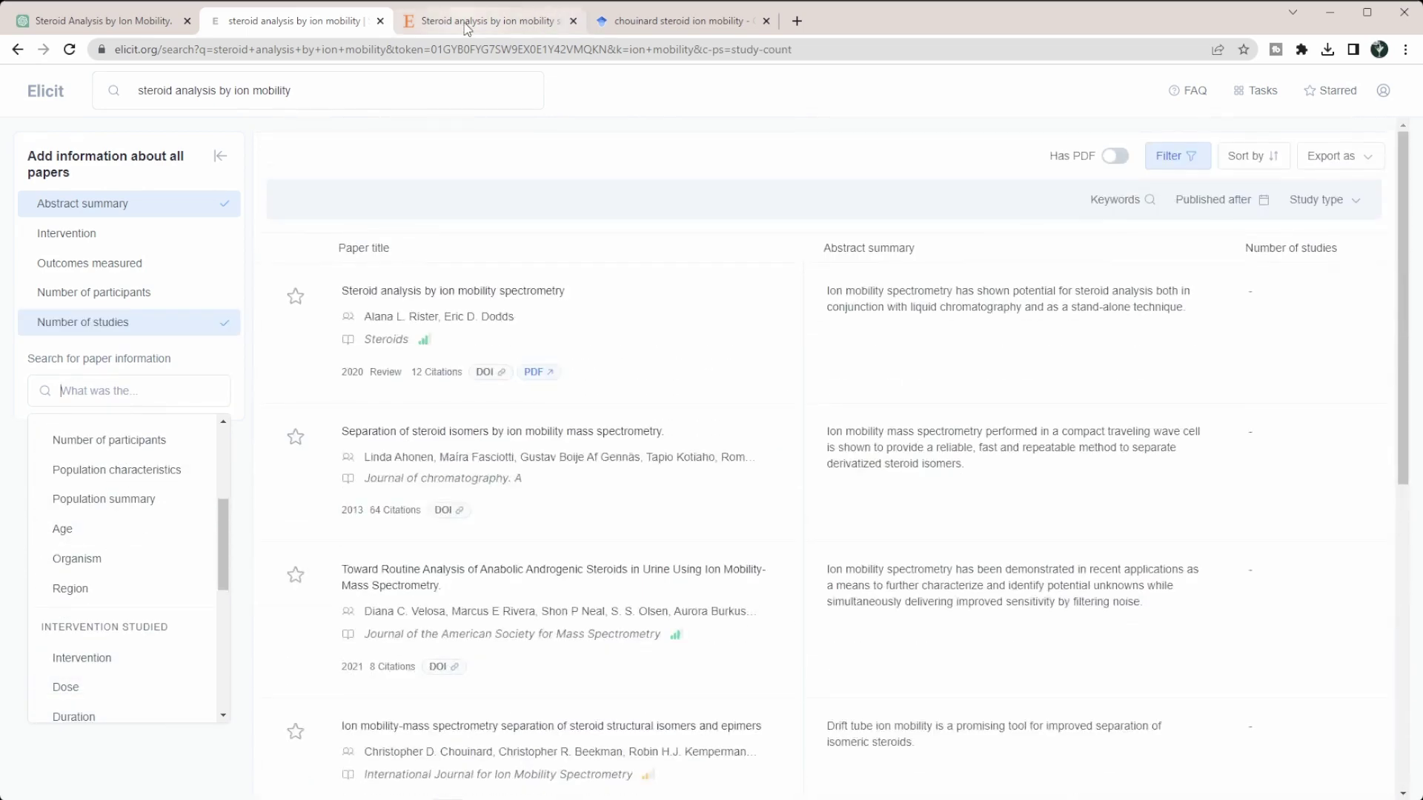
left_click(102, 20)
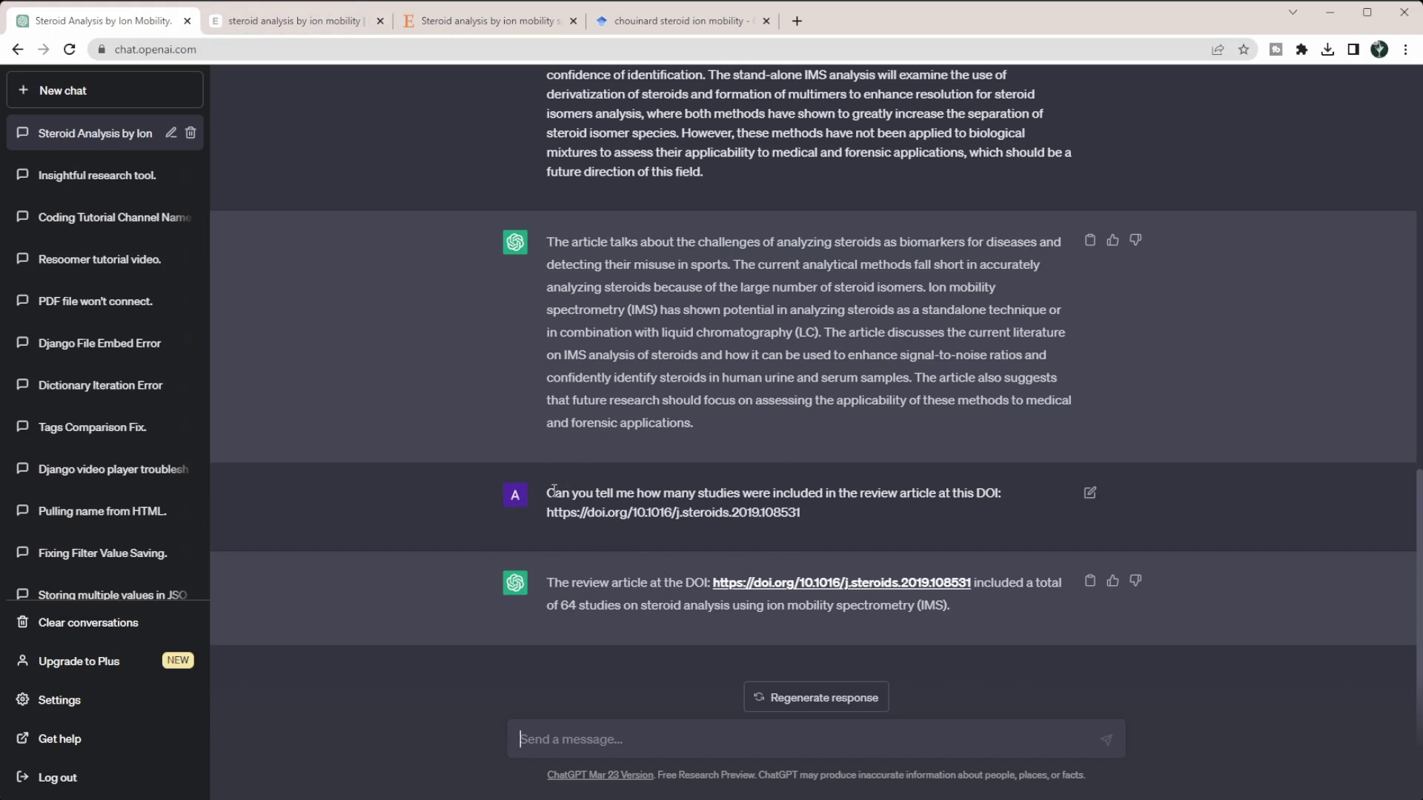
Reread ChatGPT's how-many-studies question and its answer that the review included 64 studies
left_click_drag(554, 493, 998, 489)
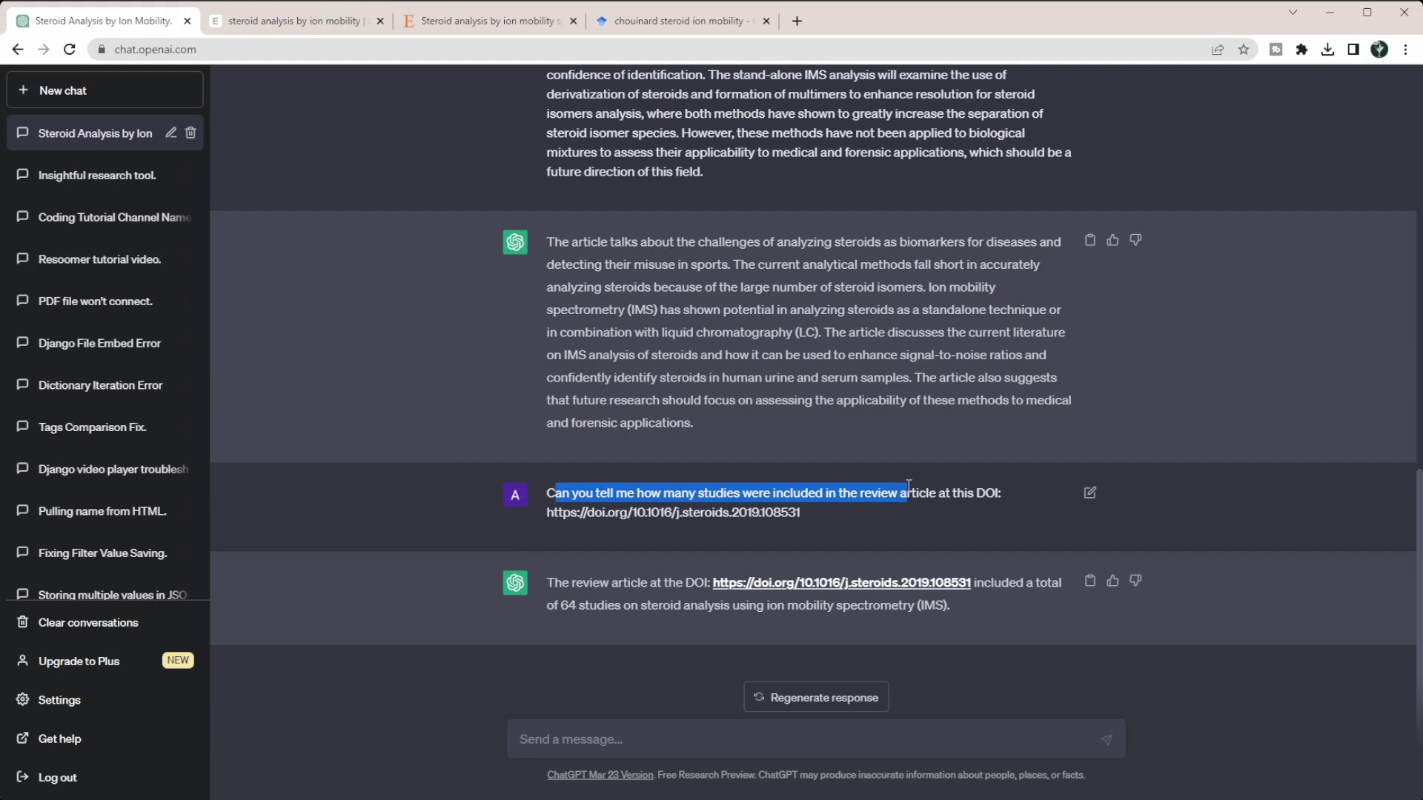
left_click_drag(998, 489, 994, 532)
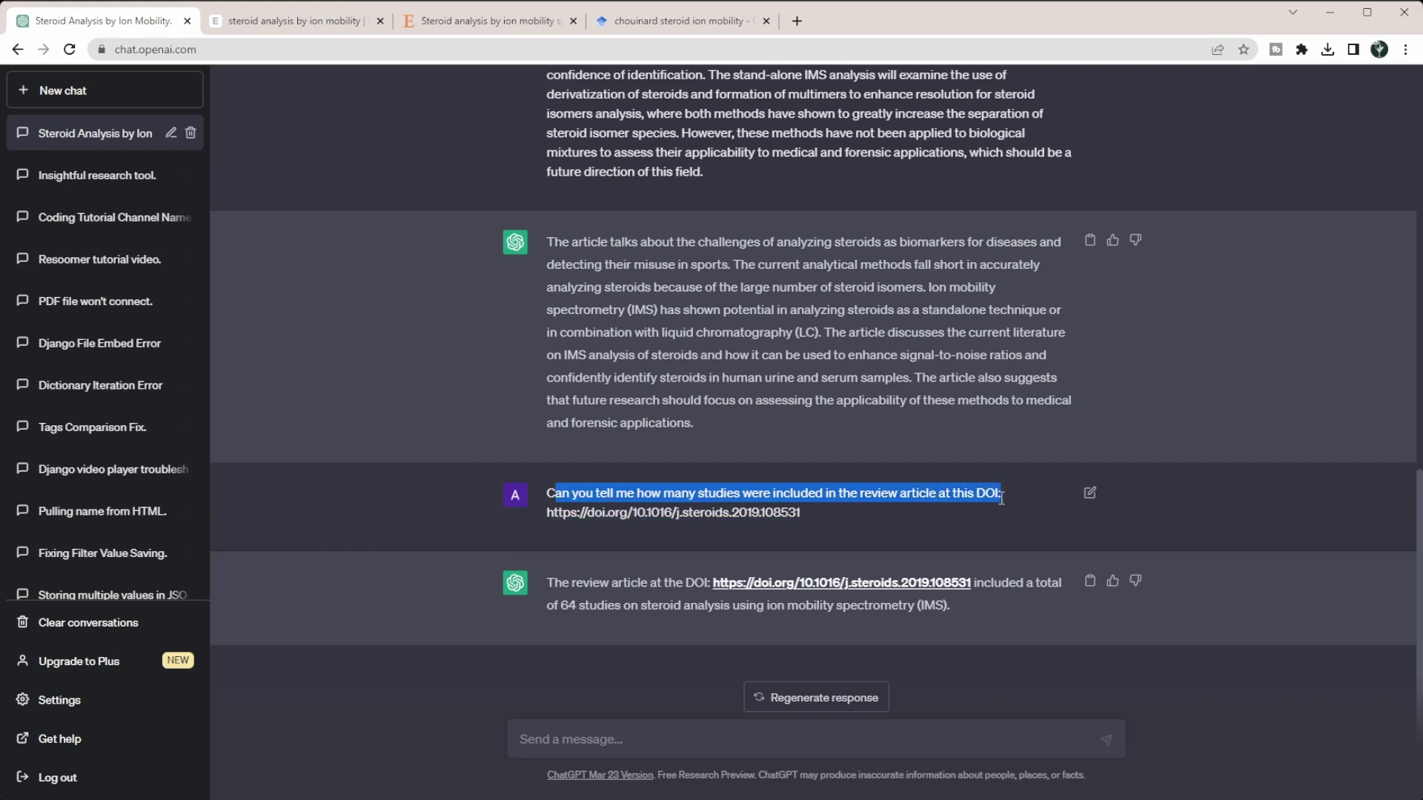
left_click(545, 612)
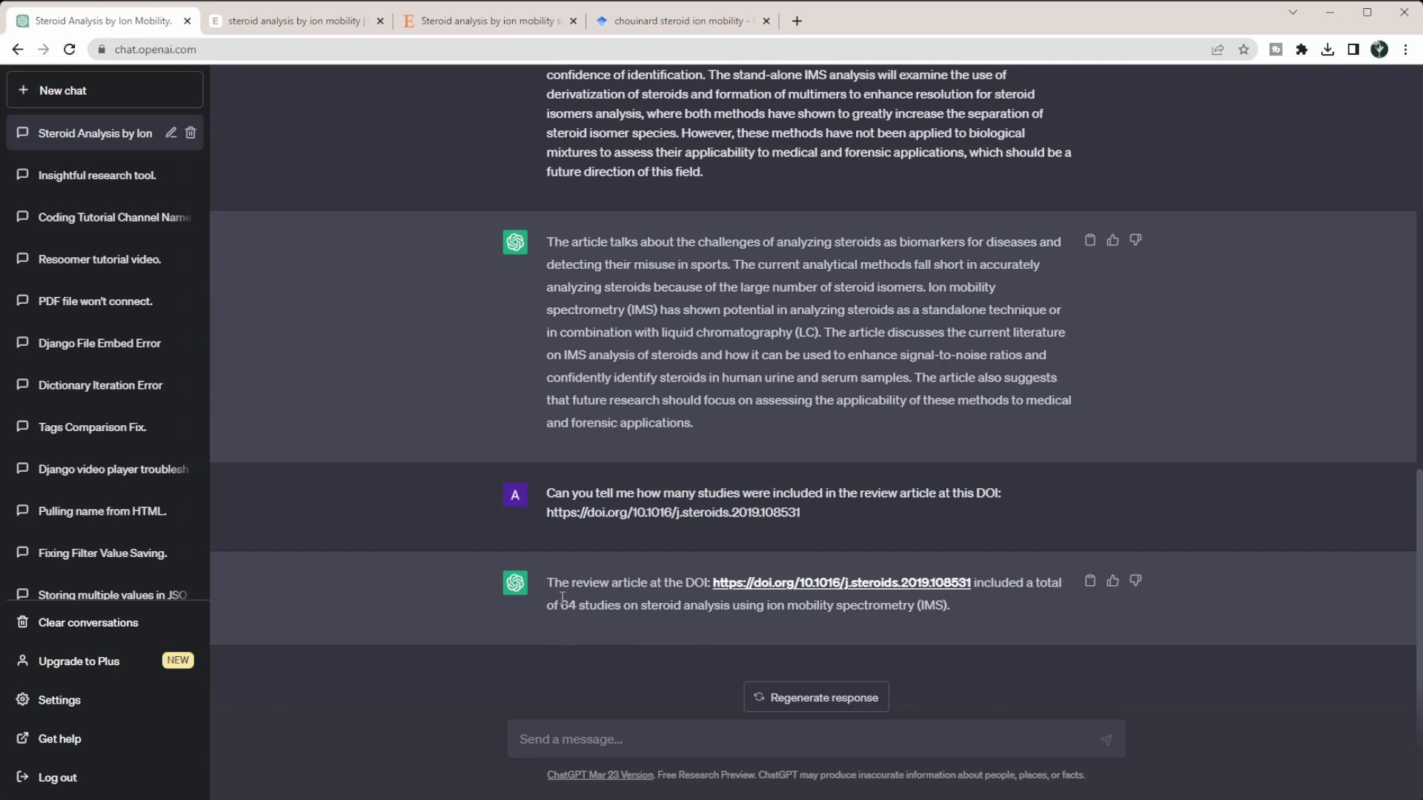
left_click_drag(560, 605, 893, 616)
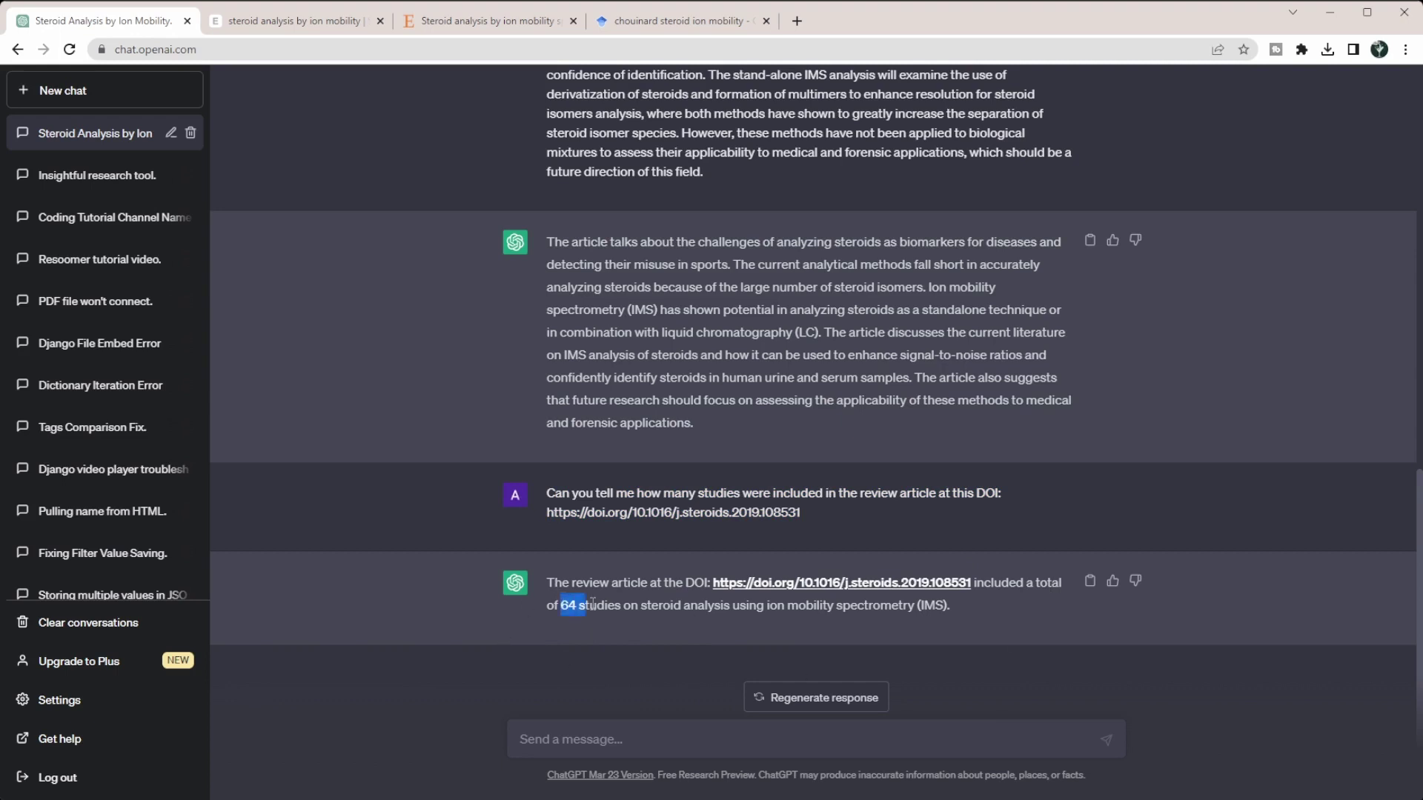
left_click(905, 637)
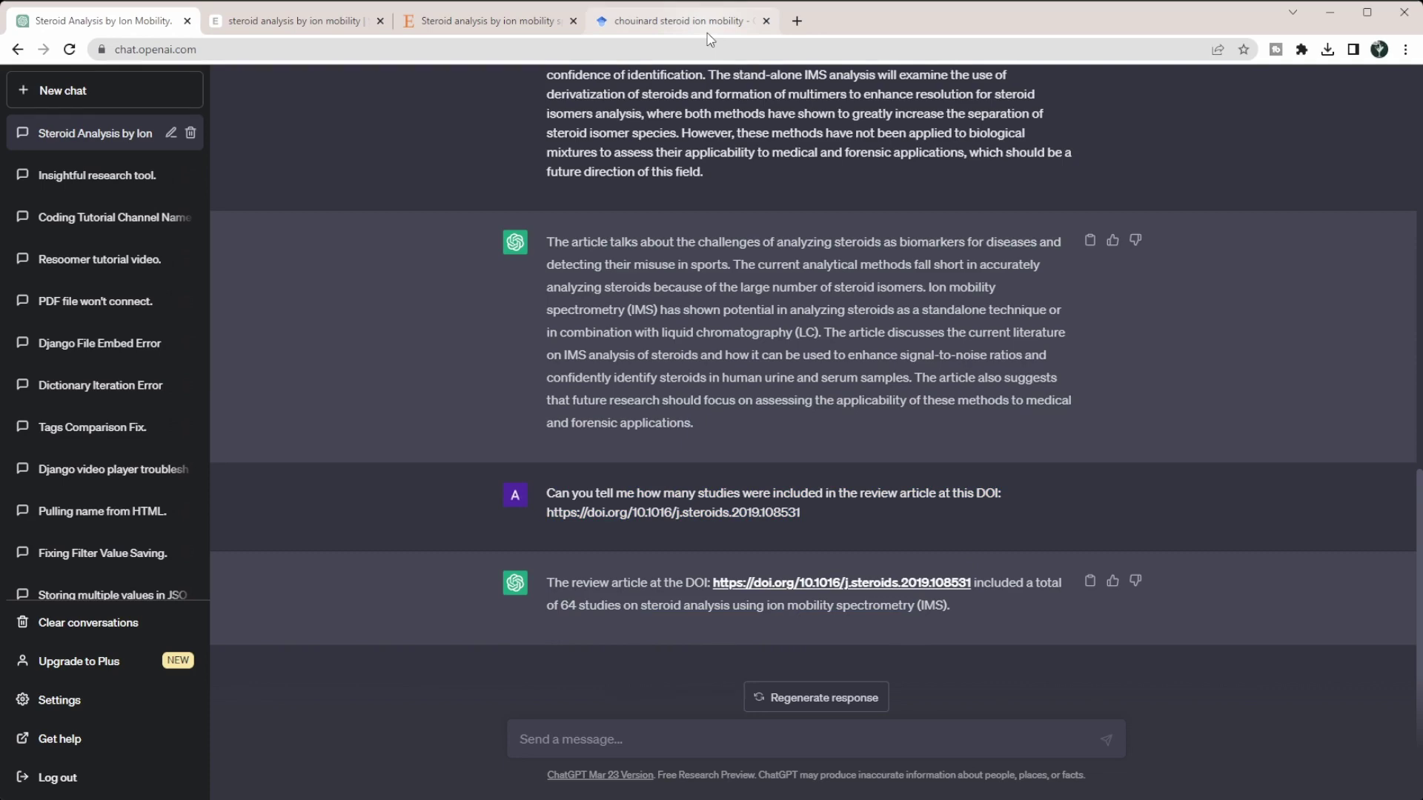
Check the review PDF's reference list, ending at reference 37, then return to Elicit
left_click(489, 21)
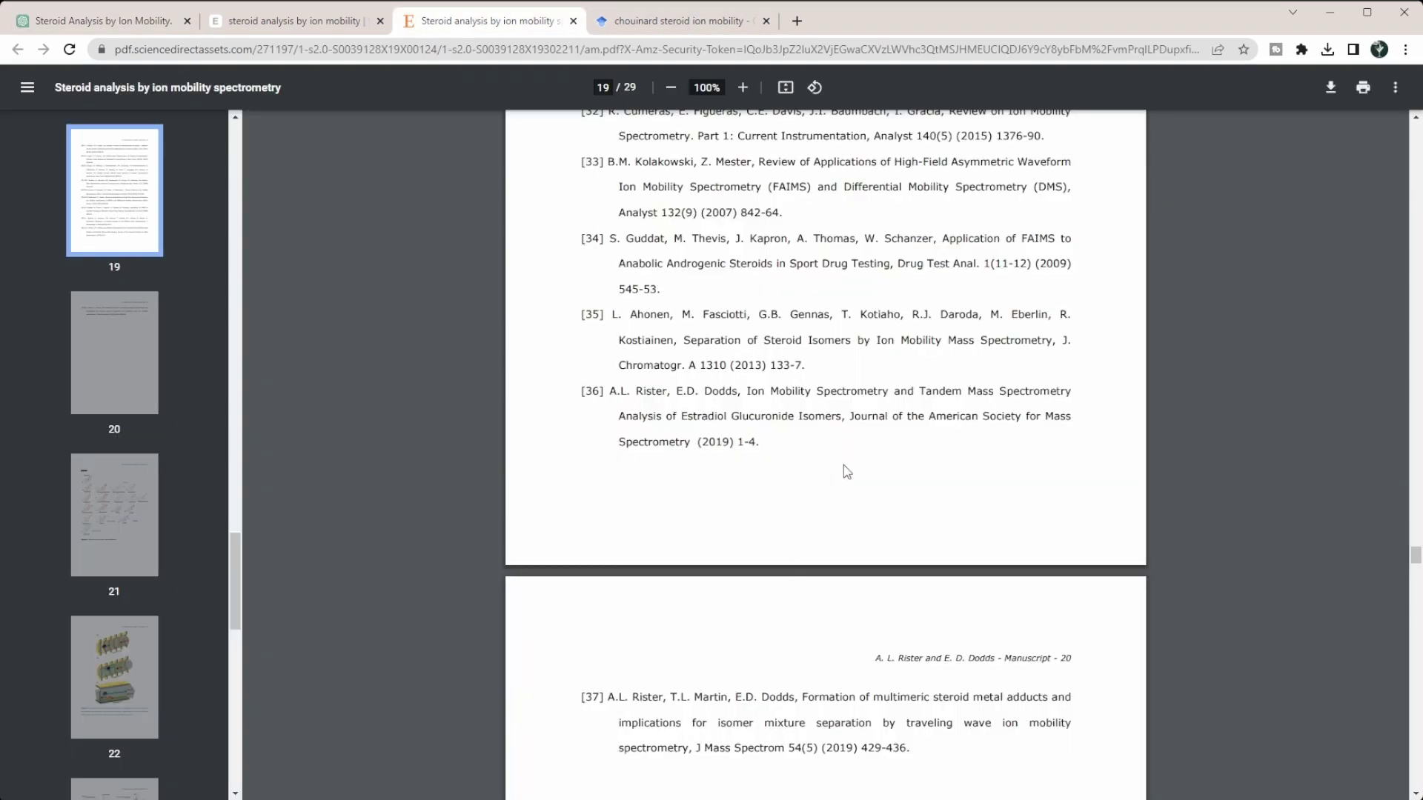
scroll(609, 470, "down", 1)
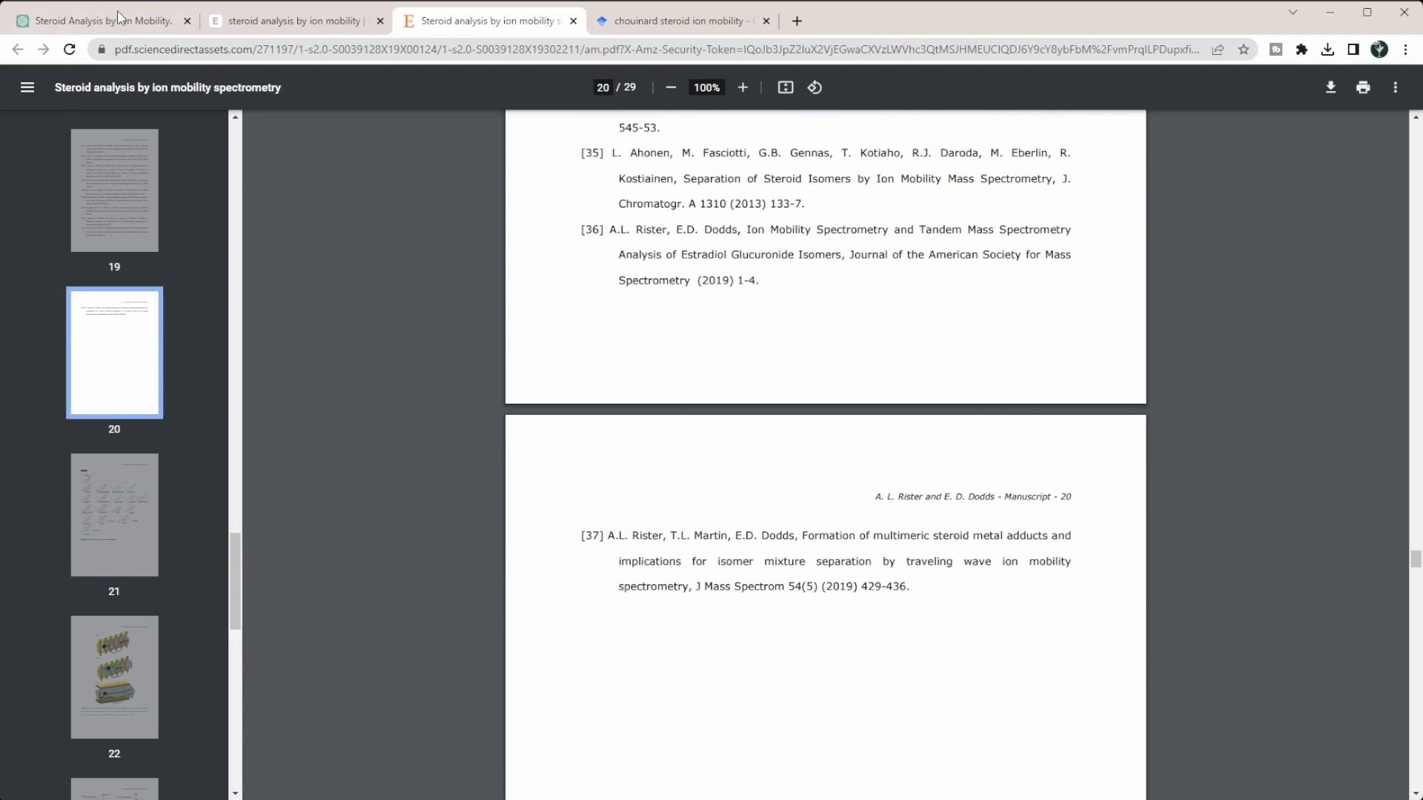
left_click(294, 20)
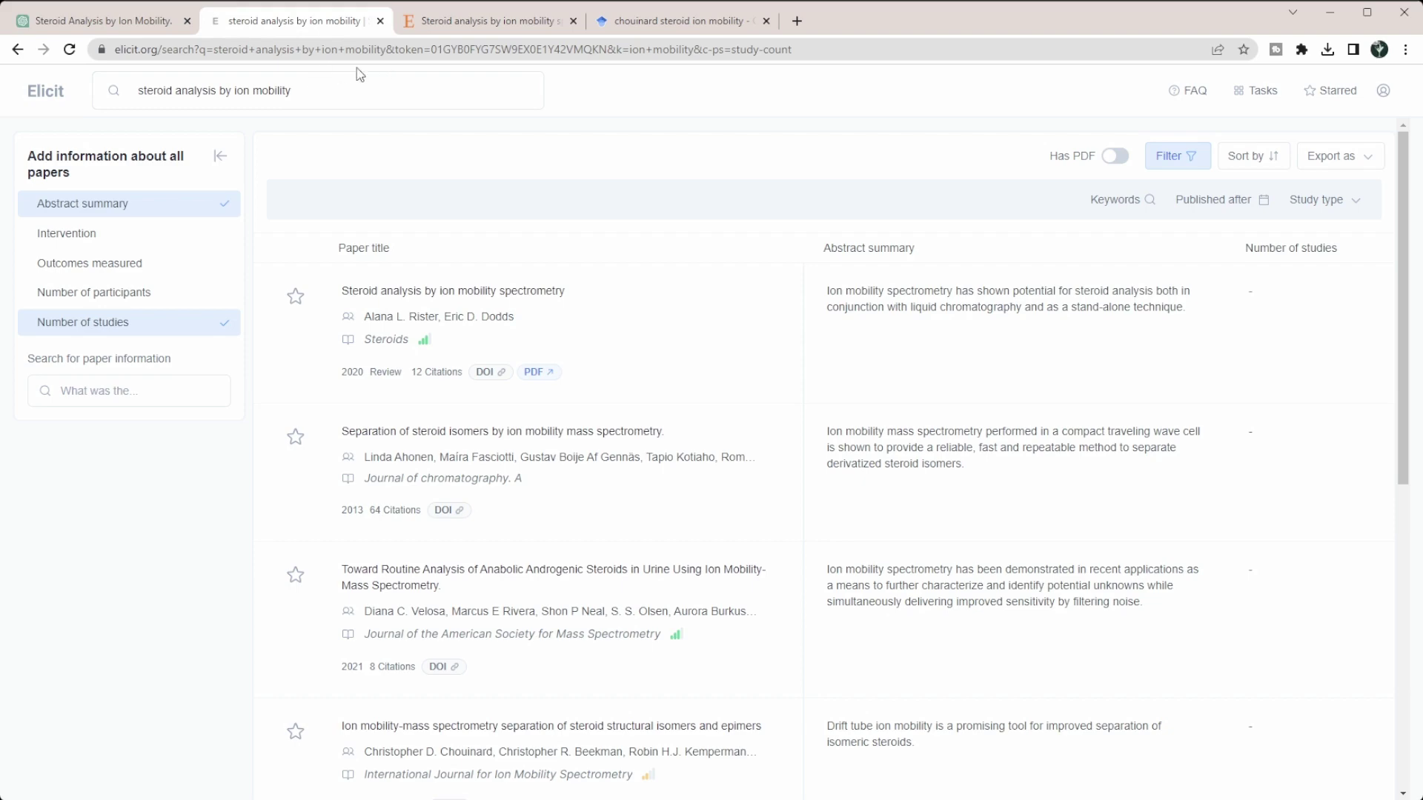
mouse_move(462, 389)
scroll(461, 390, "down", 3)
scroll(489, 445, "down", 5)
scroll(492, 315, "down", 2)
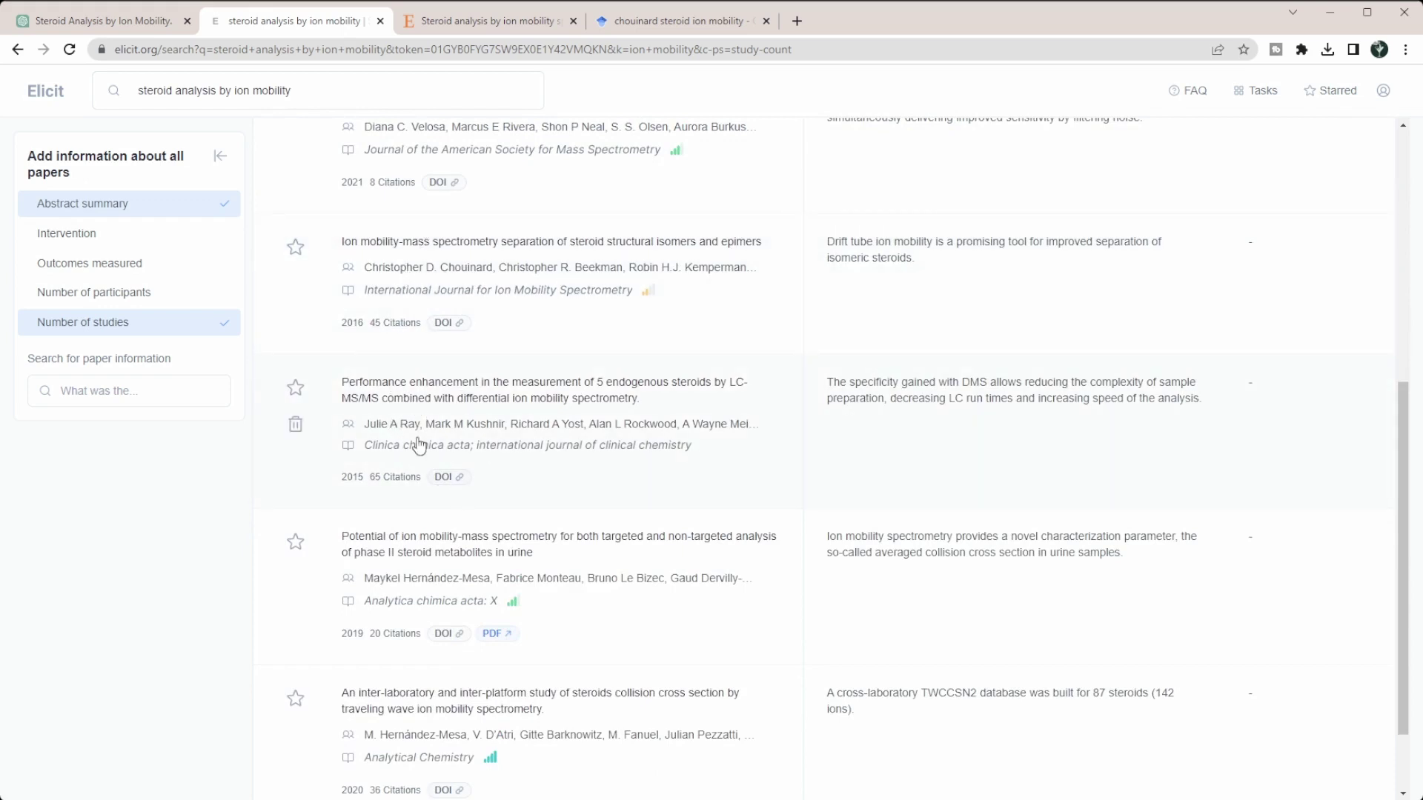
scroll(418, 443, "down", 2)
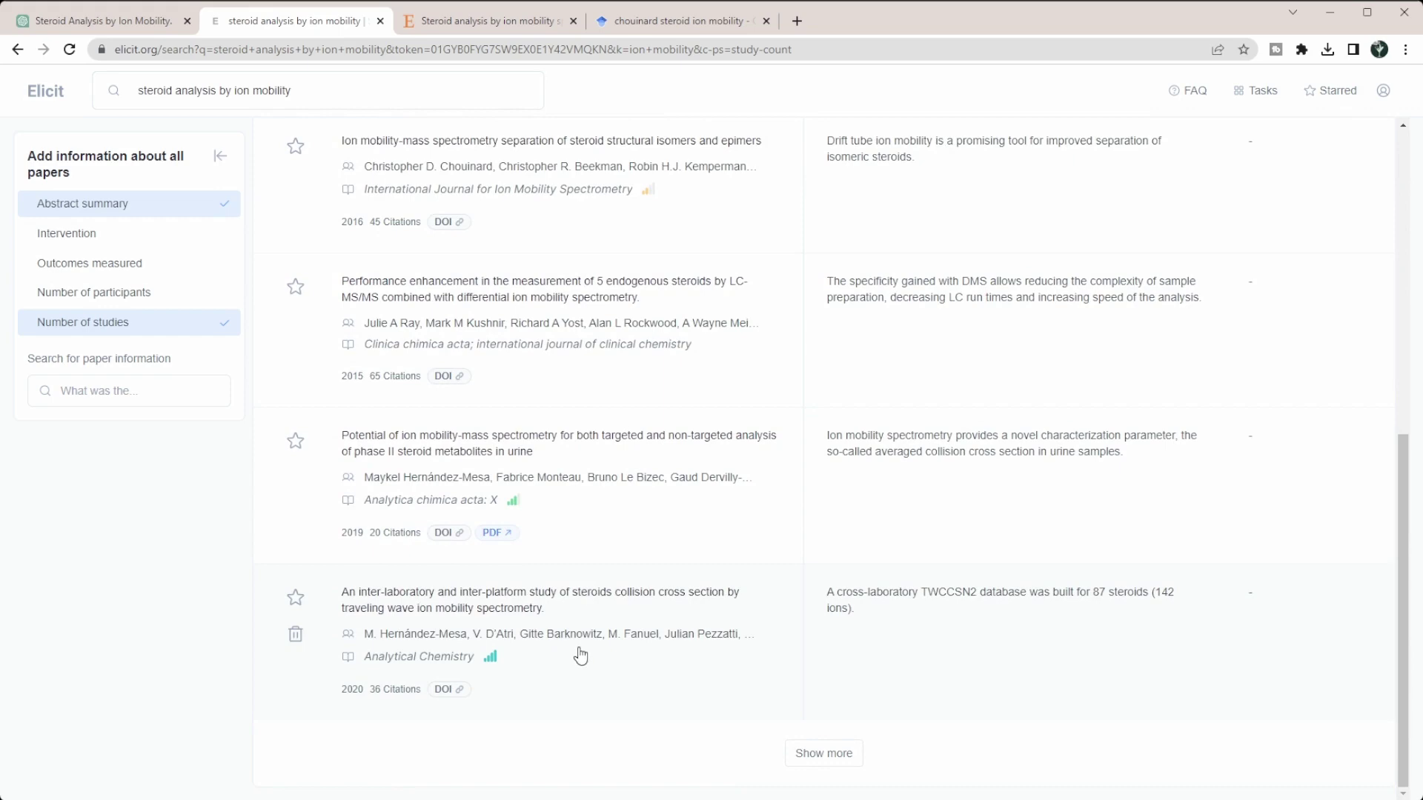
scroll(580, 655, "up", 10)
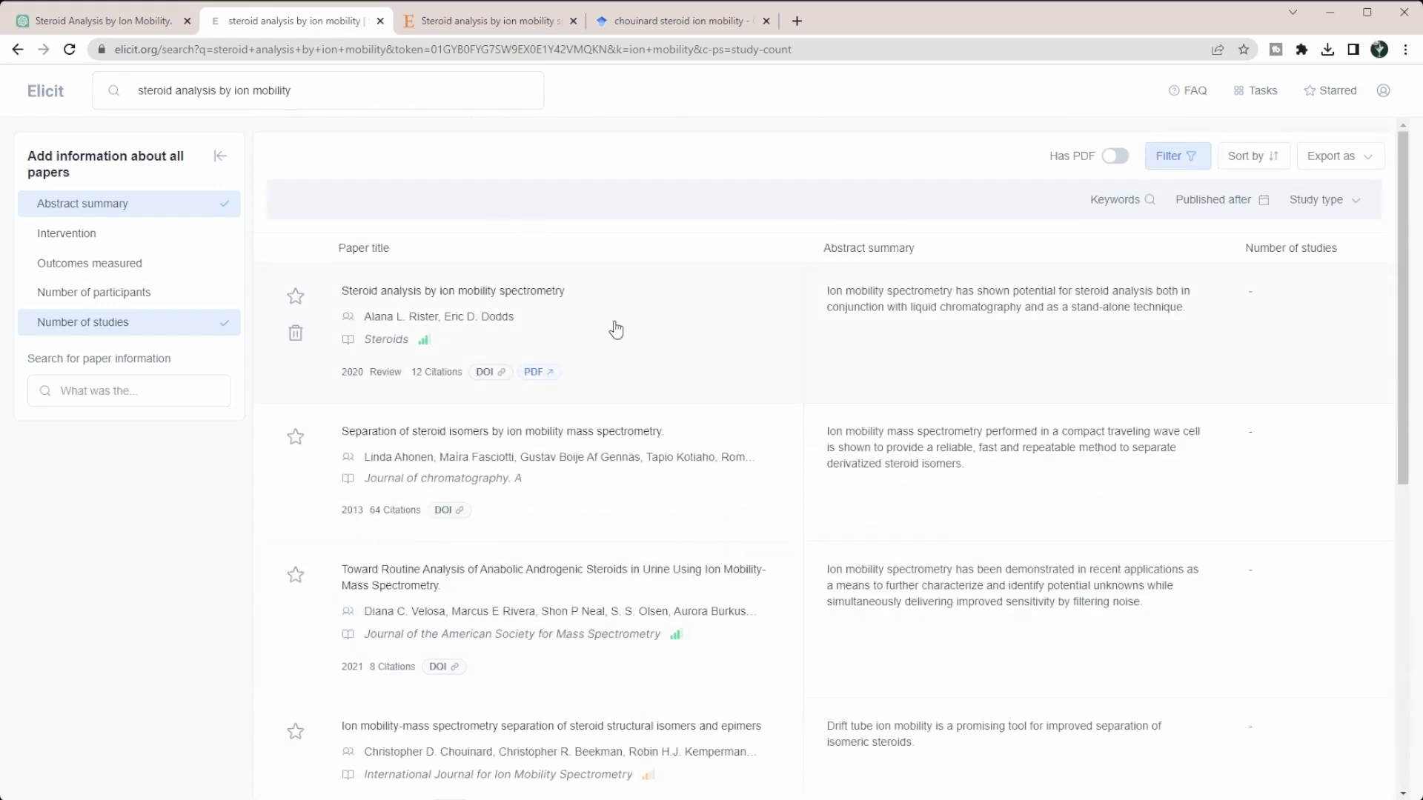
left_click(98, 20)
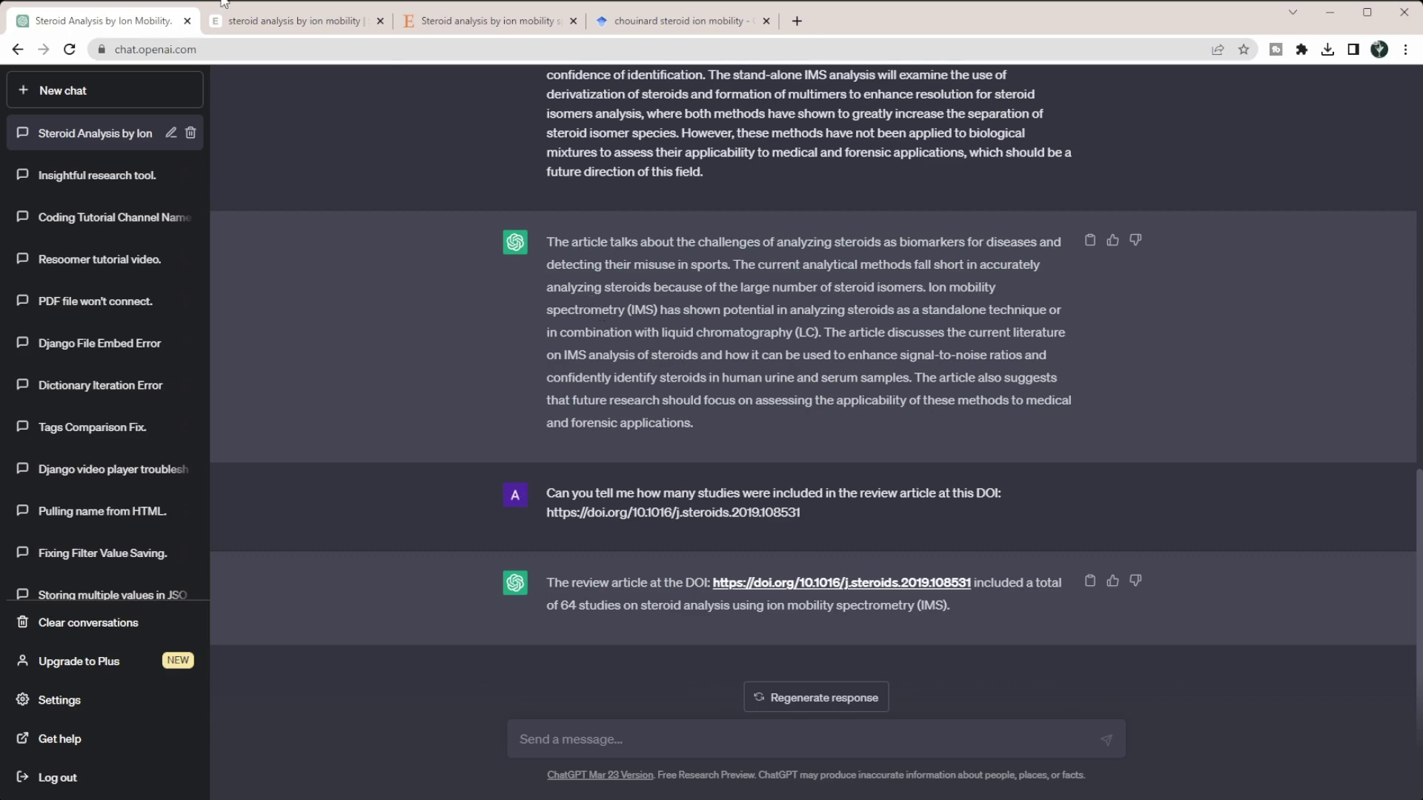
Return to the Elicit results table, where the Number of studies column is still empty
left_click(287, 20)
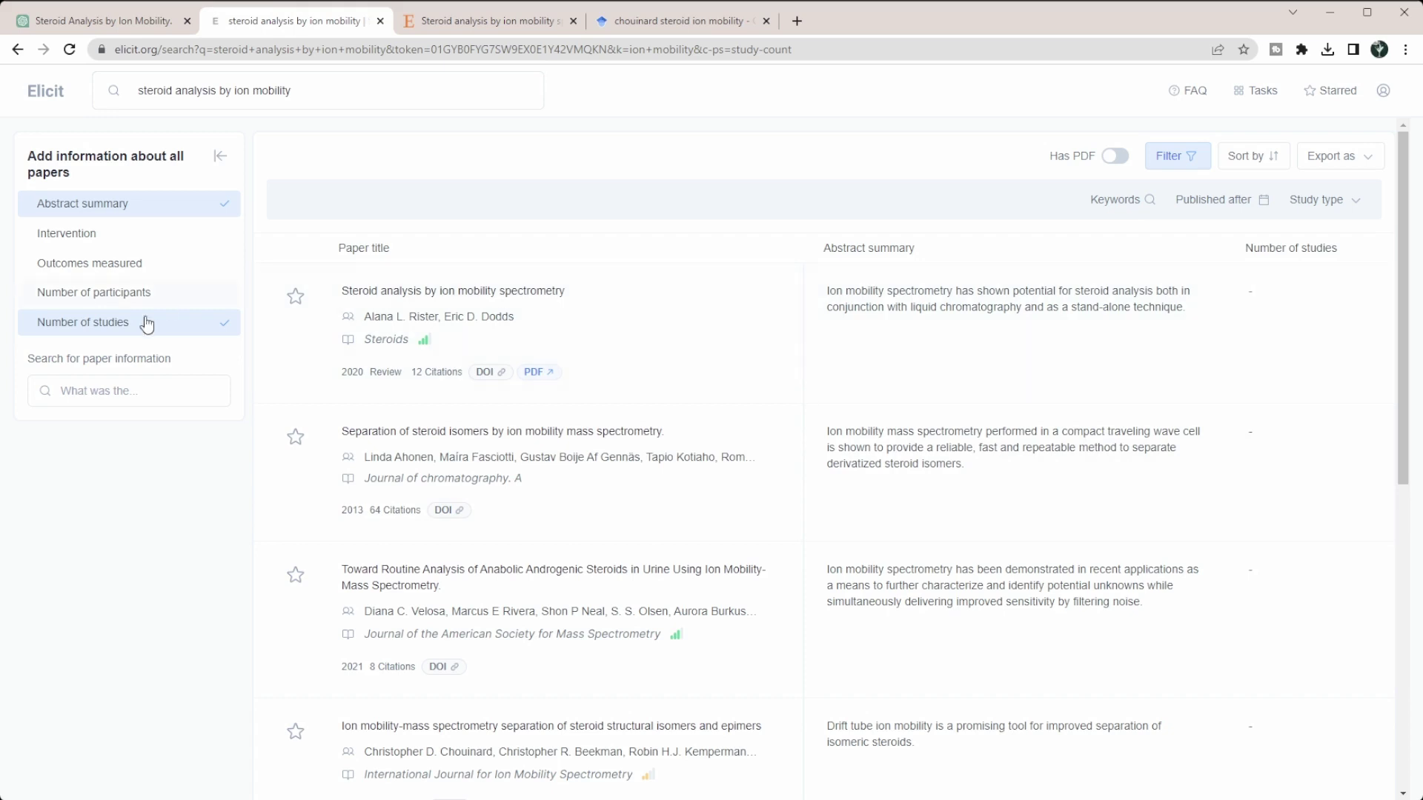
Choose Limitations under RESULT in Elicit's paper-information list, adding it as a results column
left_click(108, 389)
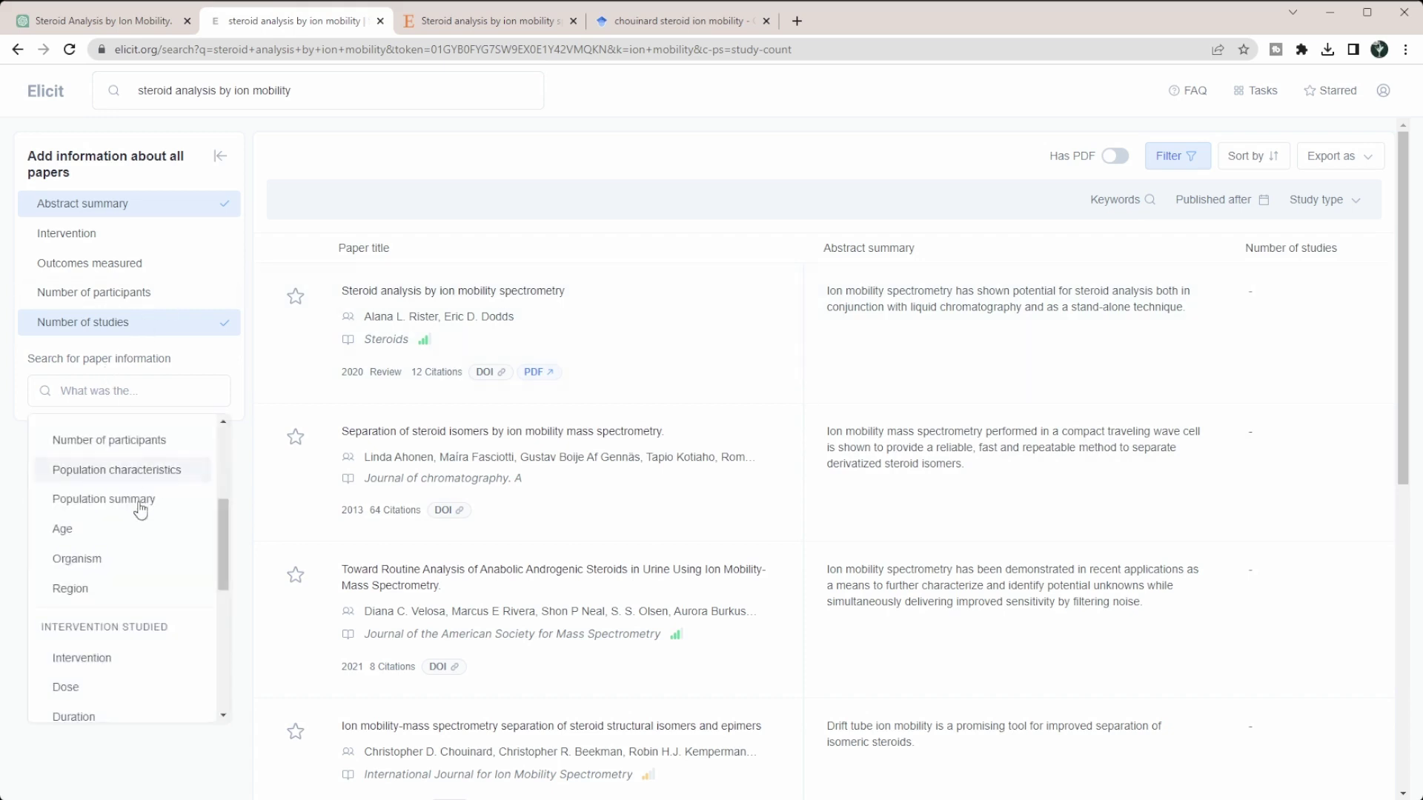
scroll(133, 512, "down", 5)
scroll(146, 519, "down", 2)
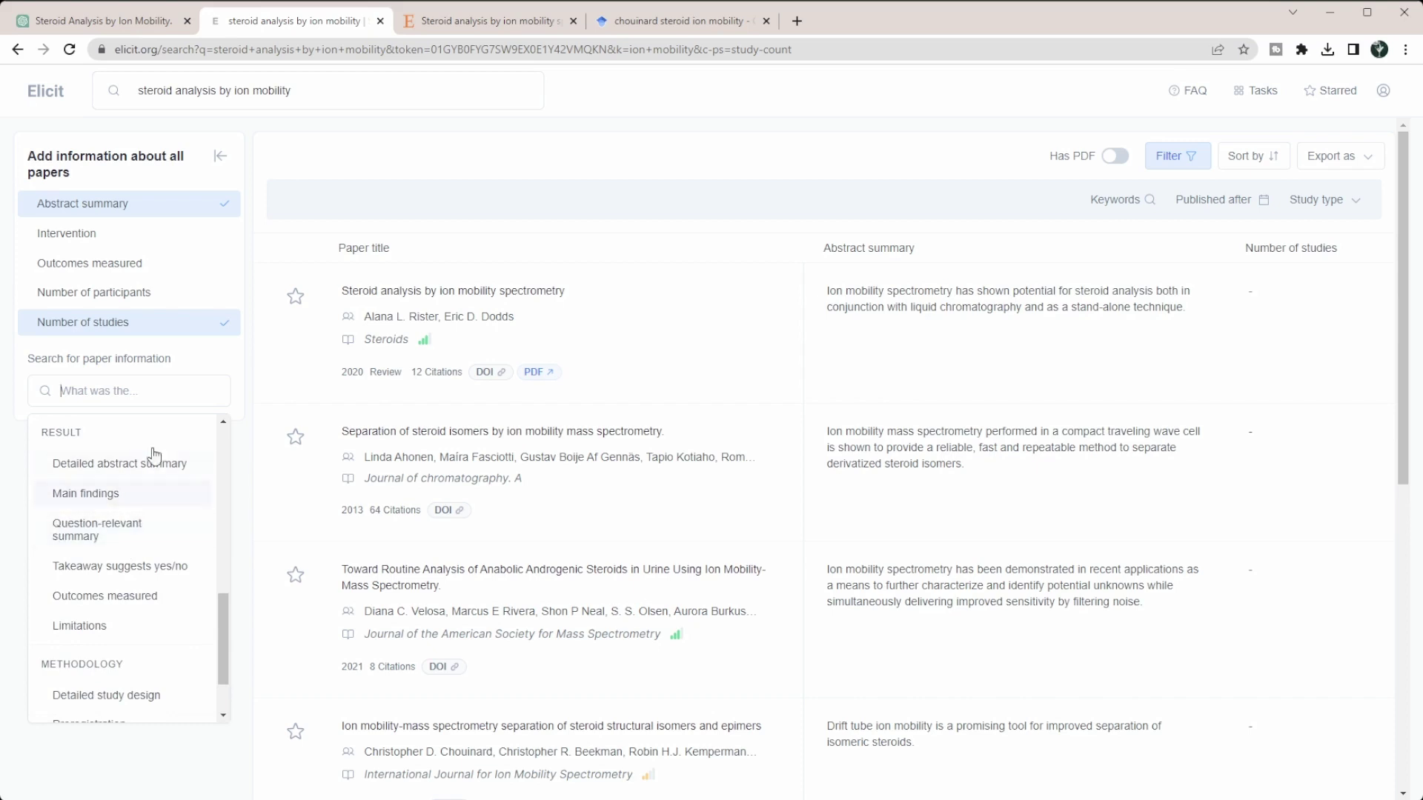
left_click(79, 626)
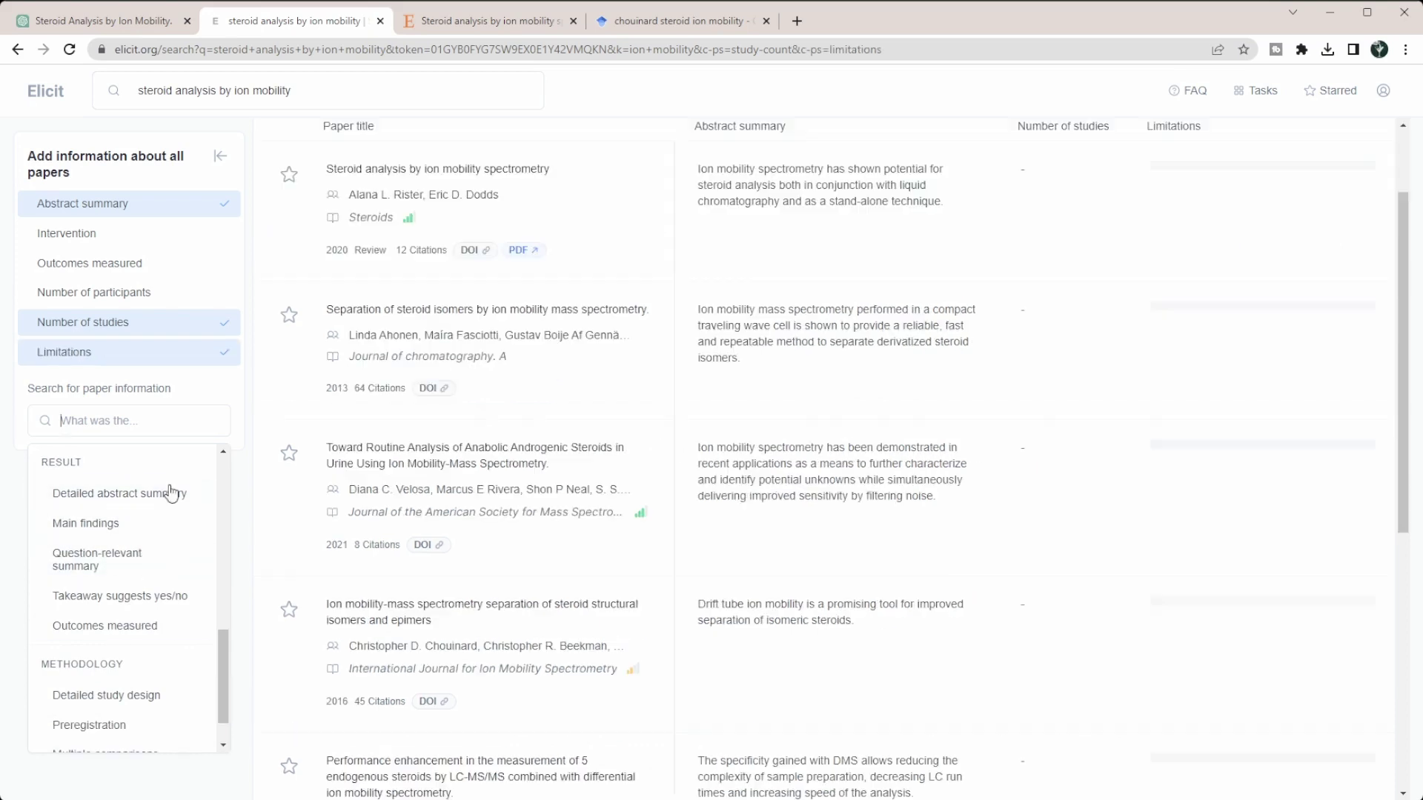
scroll(1190, 201, "down", 5)
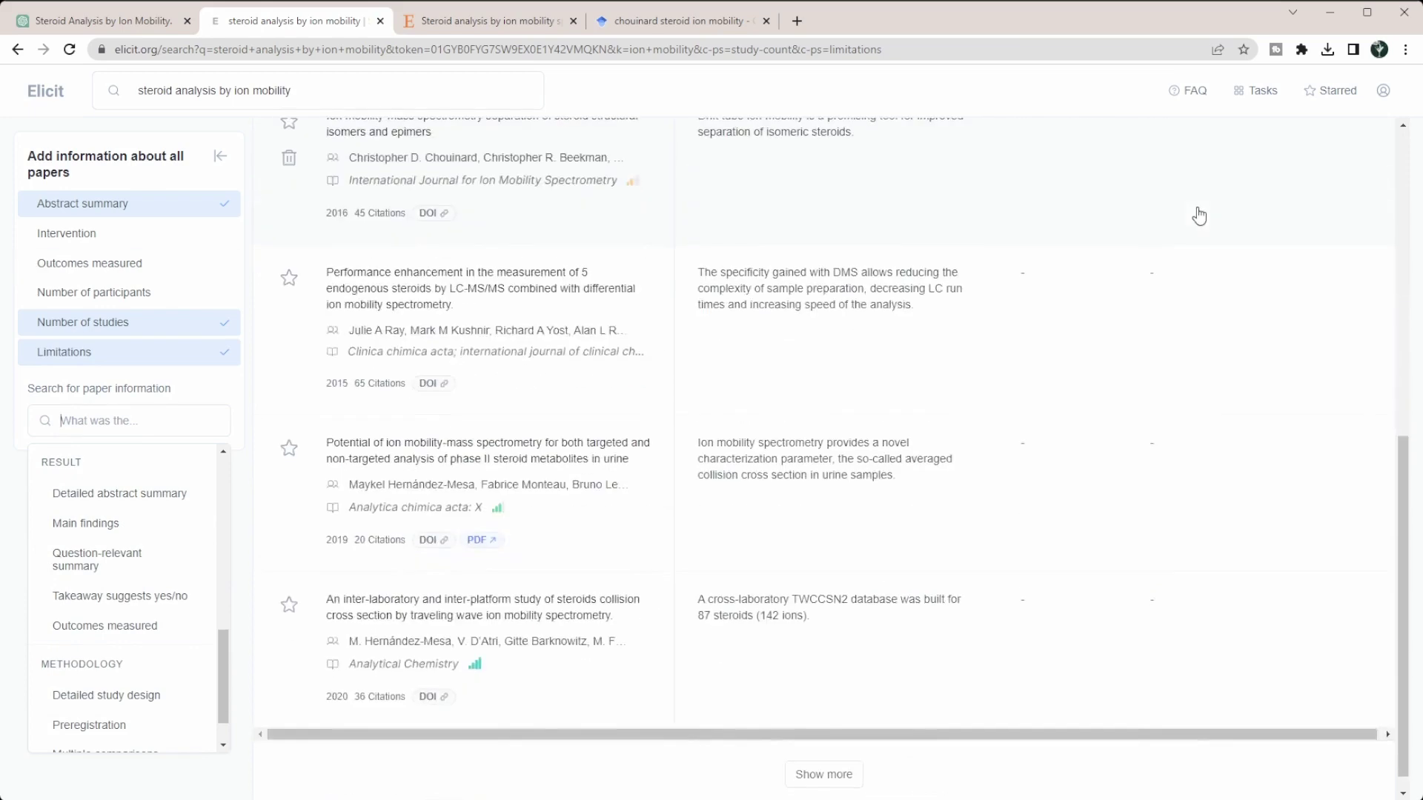
scroll(1112, 278, "down", 2)
scroll(133, 600, "down", 1)
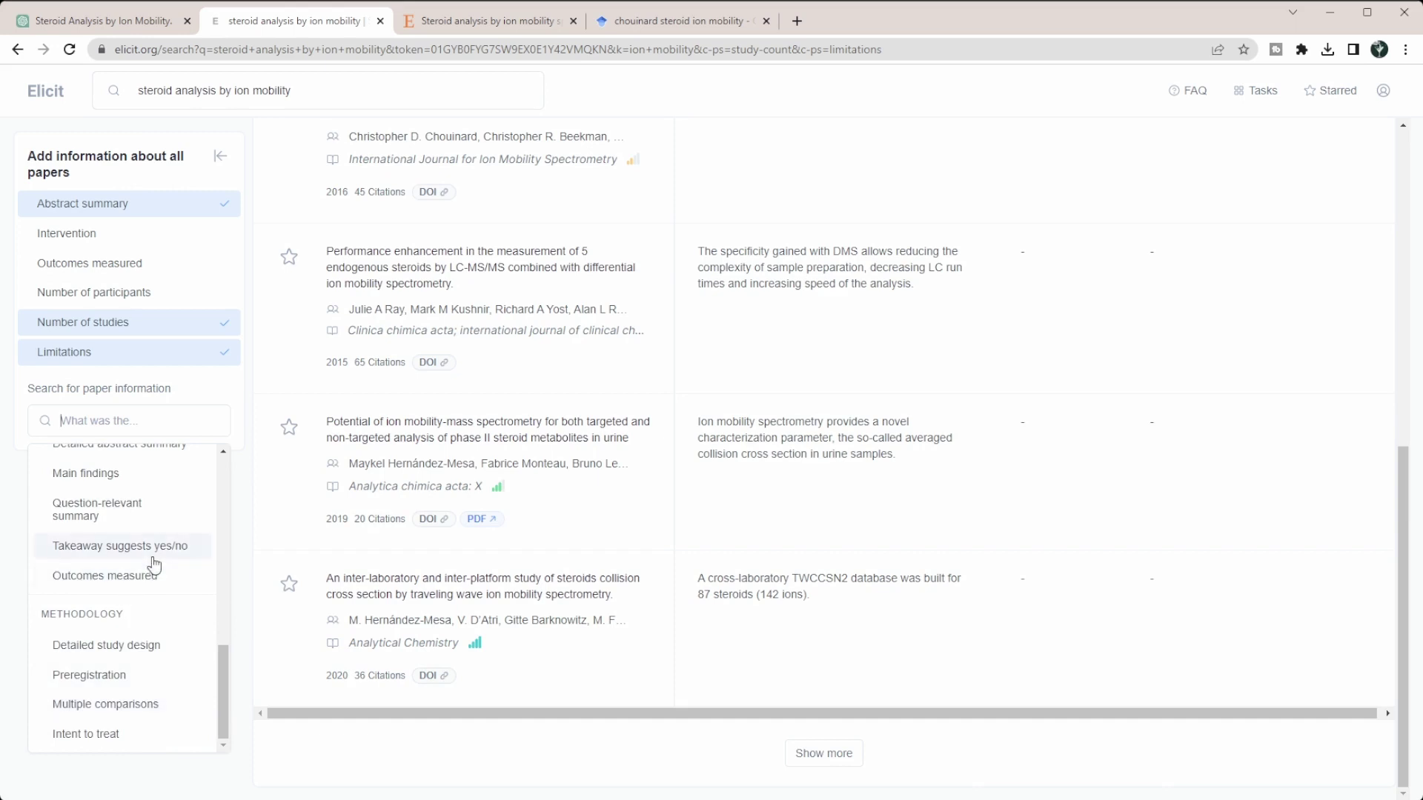
mouse_move(667, 645)
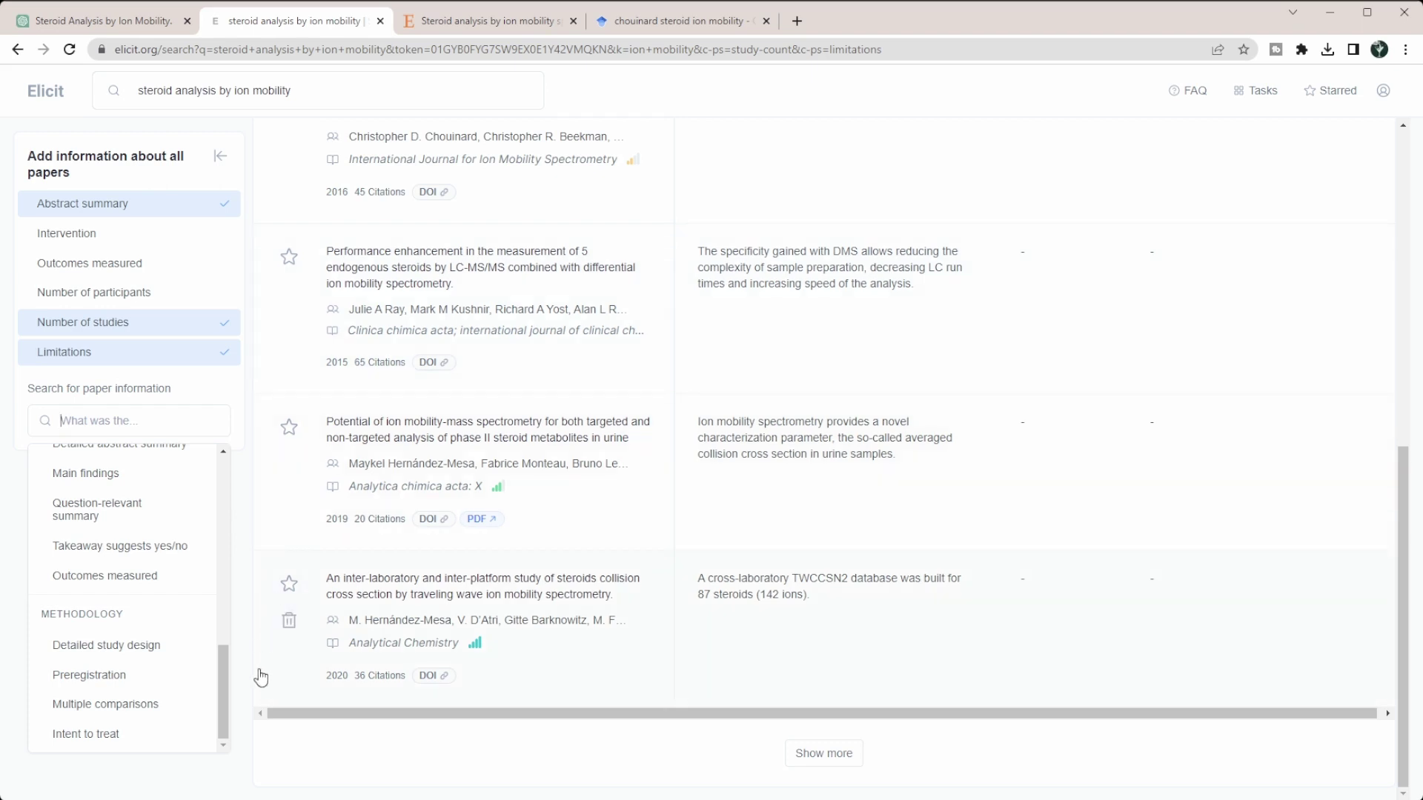
left_click_drag(226, 680, 225, 494)
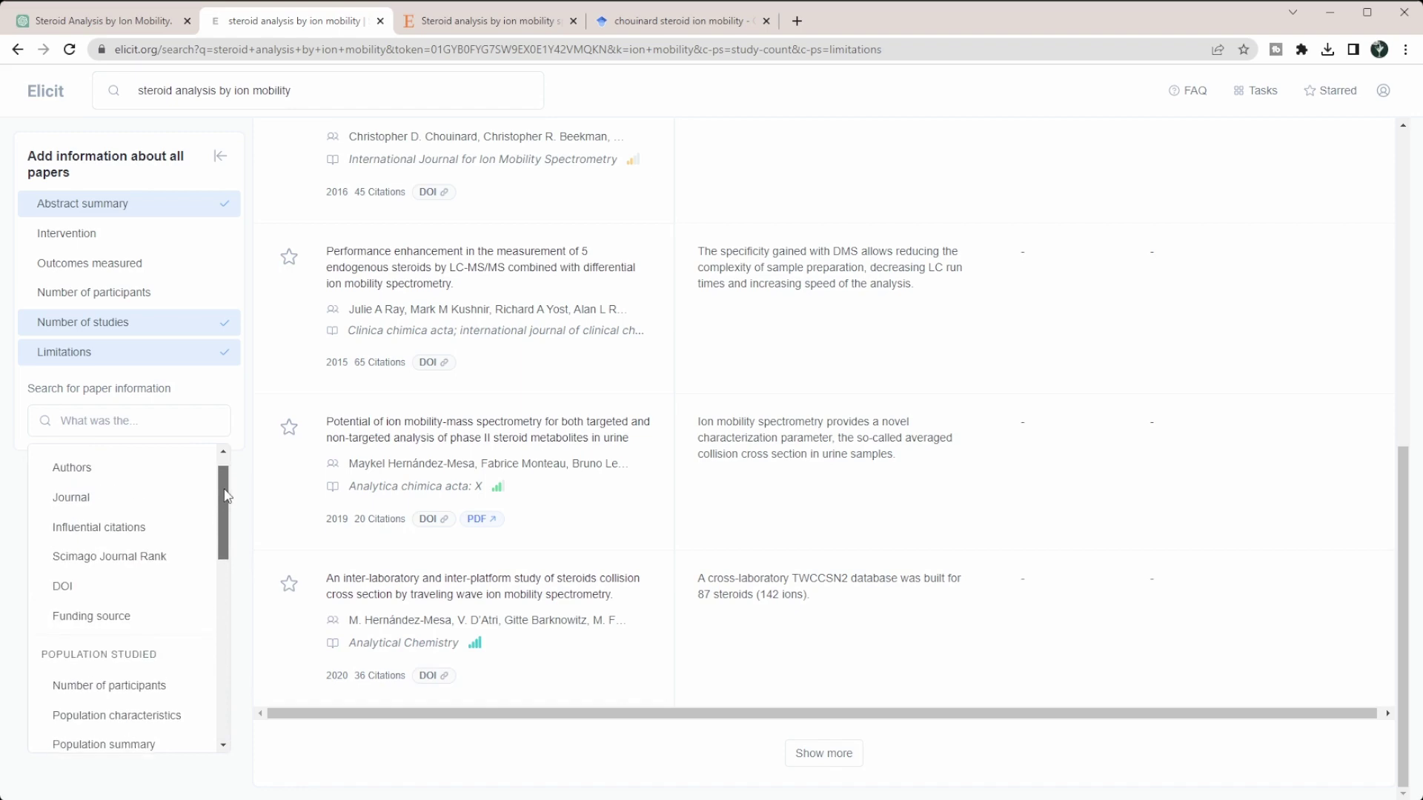
left_click(445, 534)
scroll(711, 445, "up", 8)
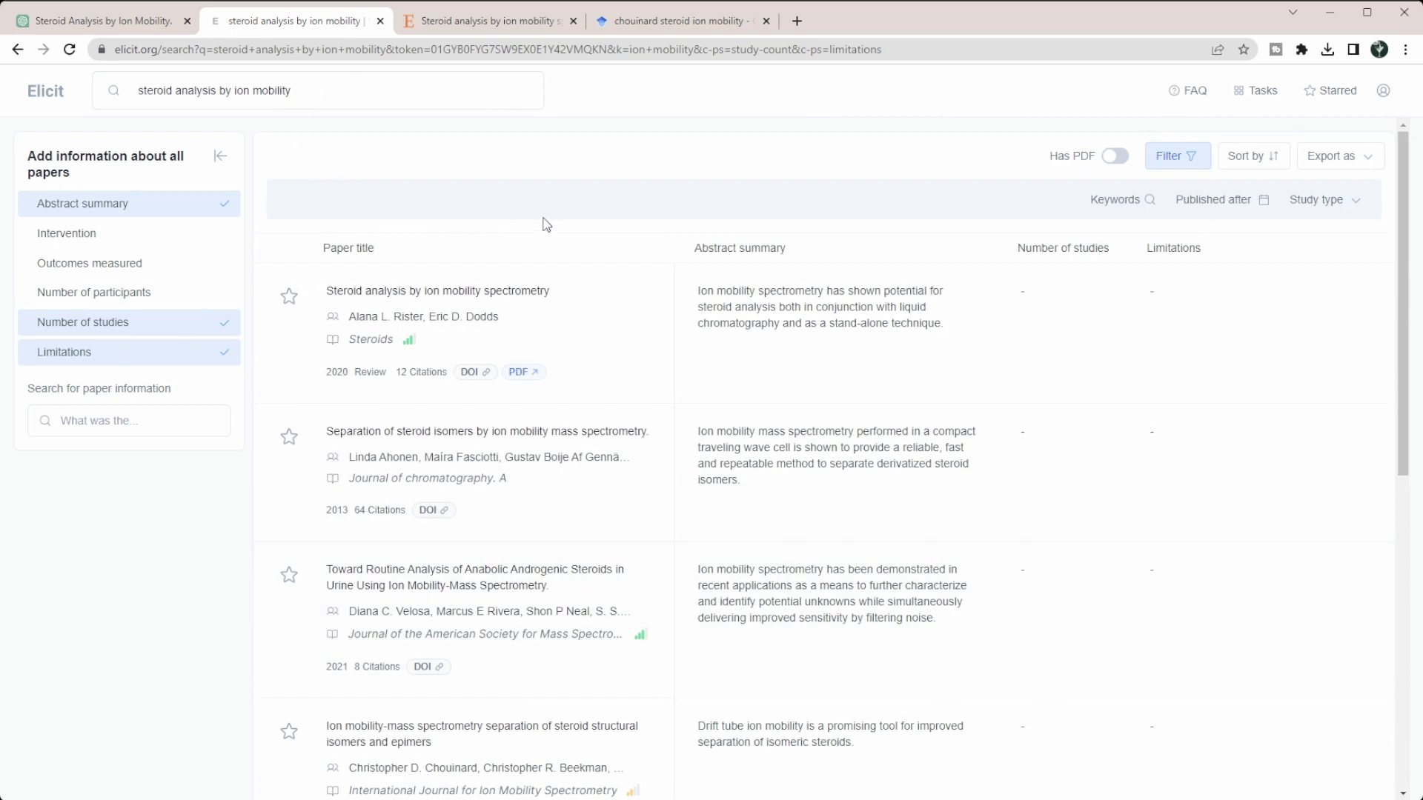
left_click(100, 21)
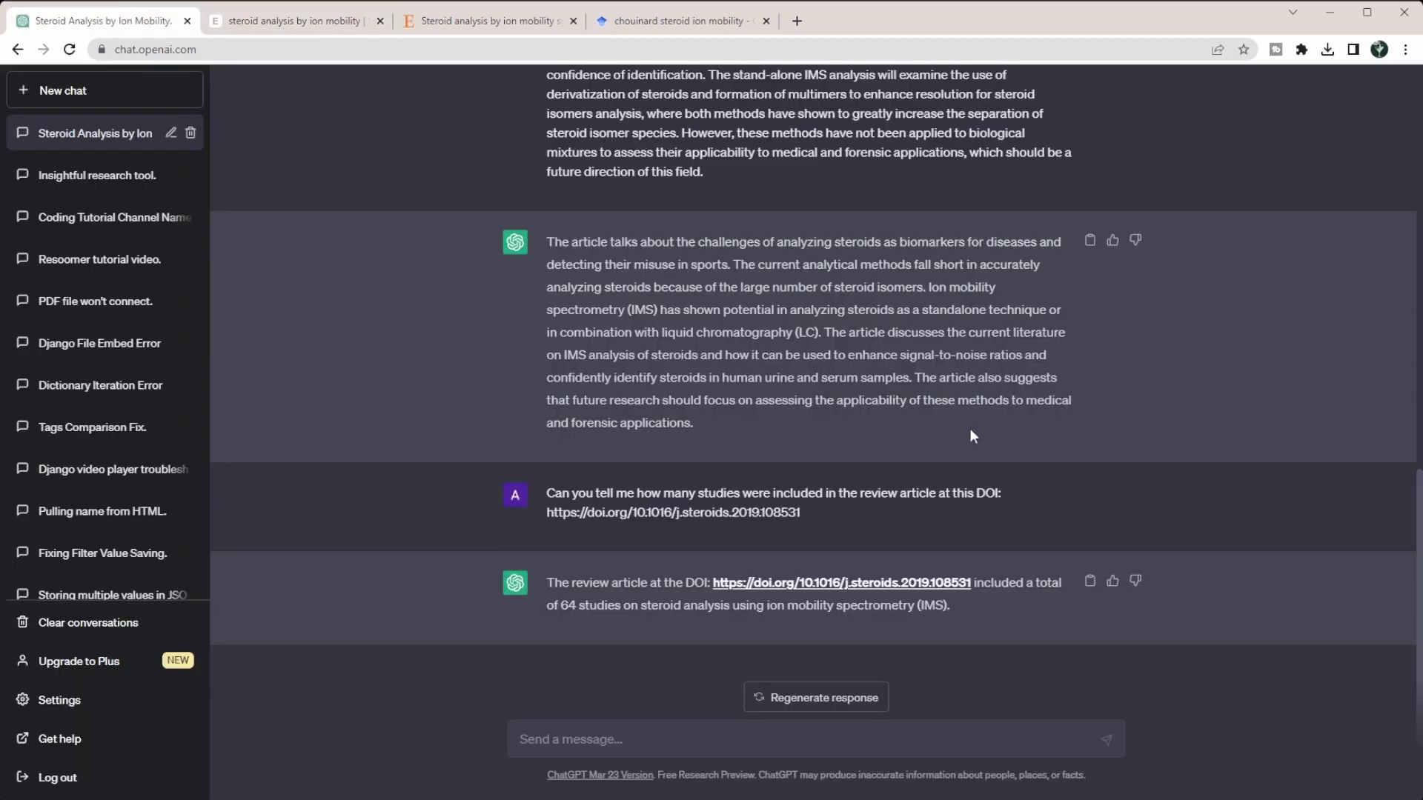
scroll(632, 378, "up", 5)
scroll(632, 378, "up", 5)
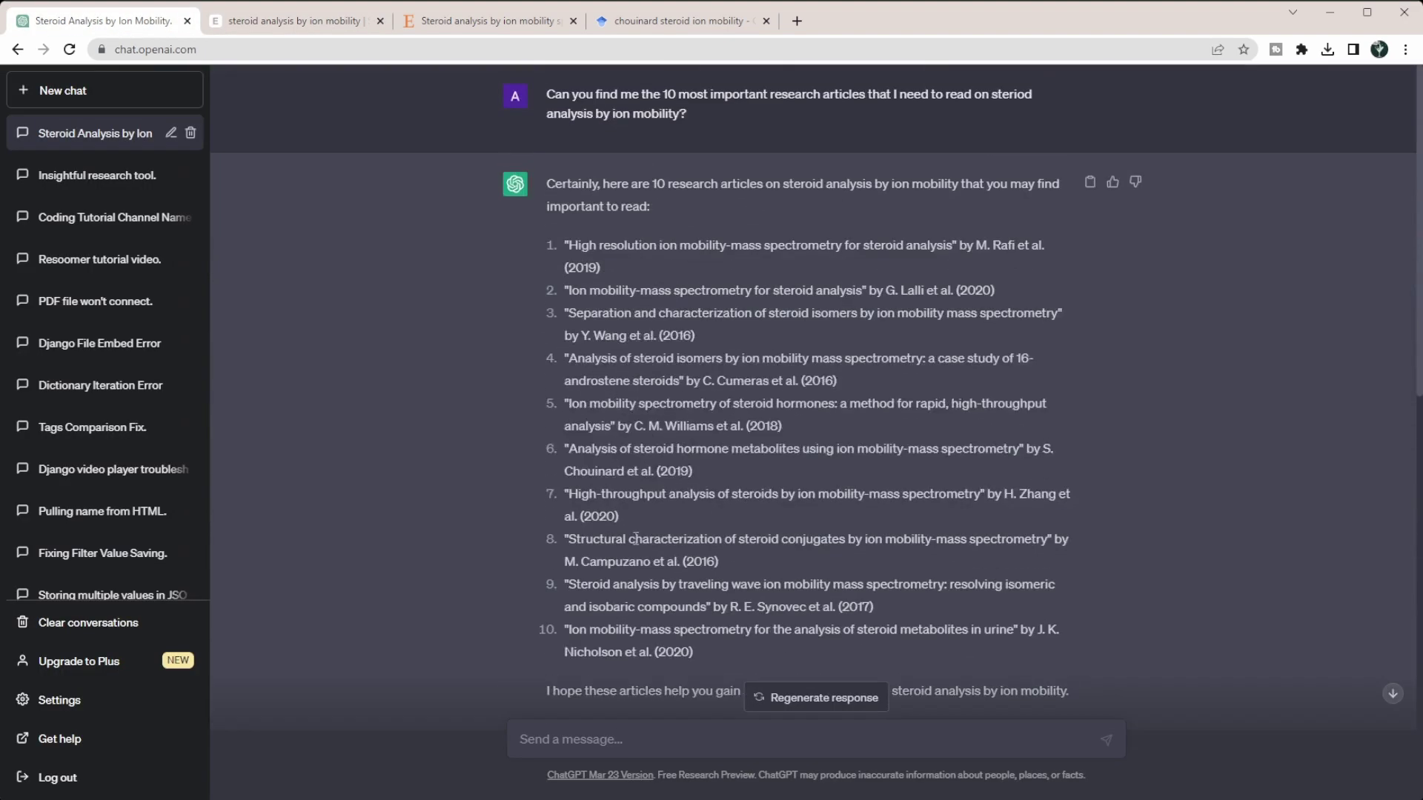
left_click(284, 21)
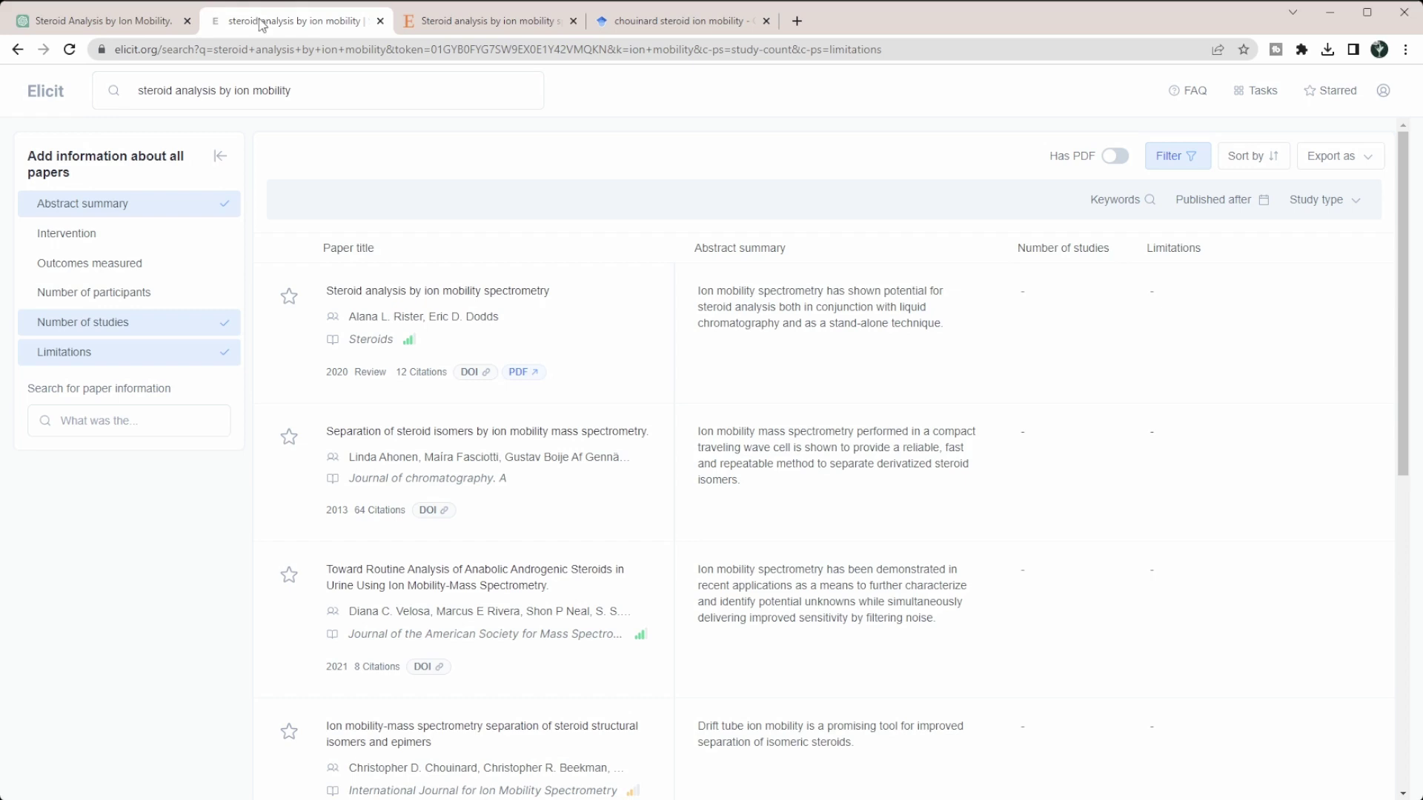